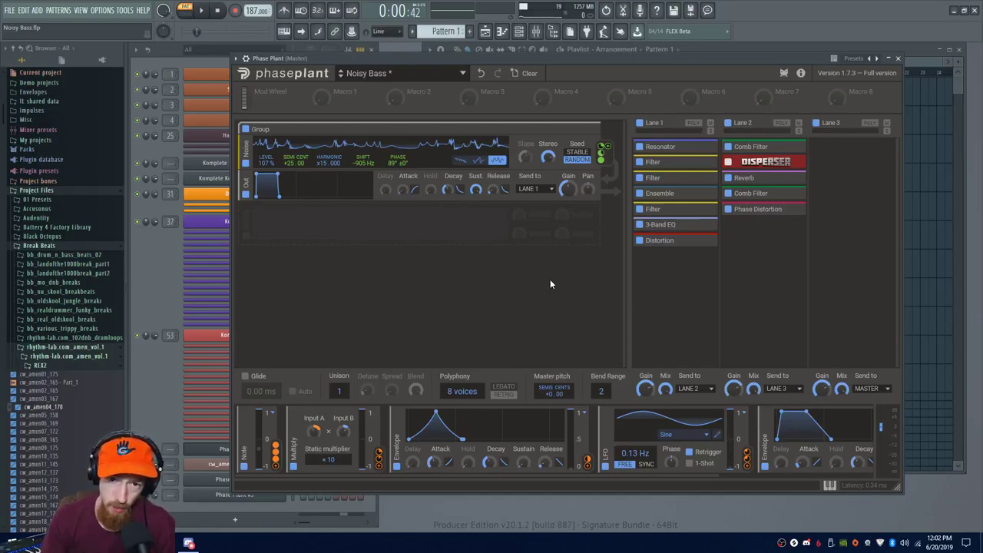
Bypass Lane 1 and Lane 2 to audition the raw noise, and re-enable both lanes to compare the processed sound
left_click_drag(495, 57, 493, 55)
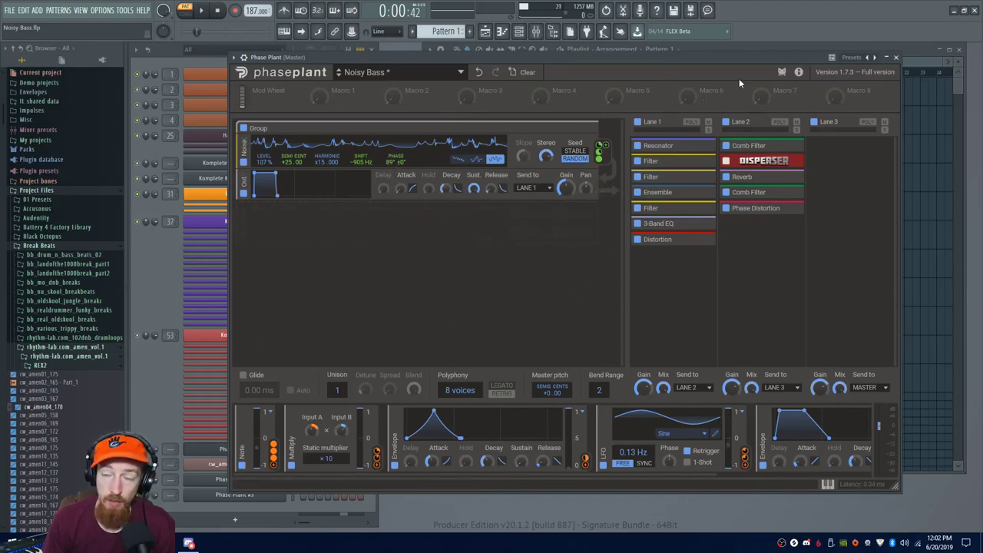
left_click_drag(661, 59, 660, 69)
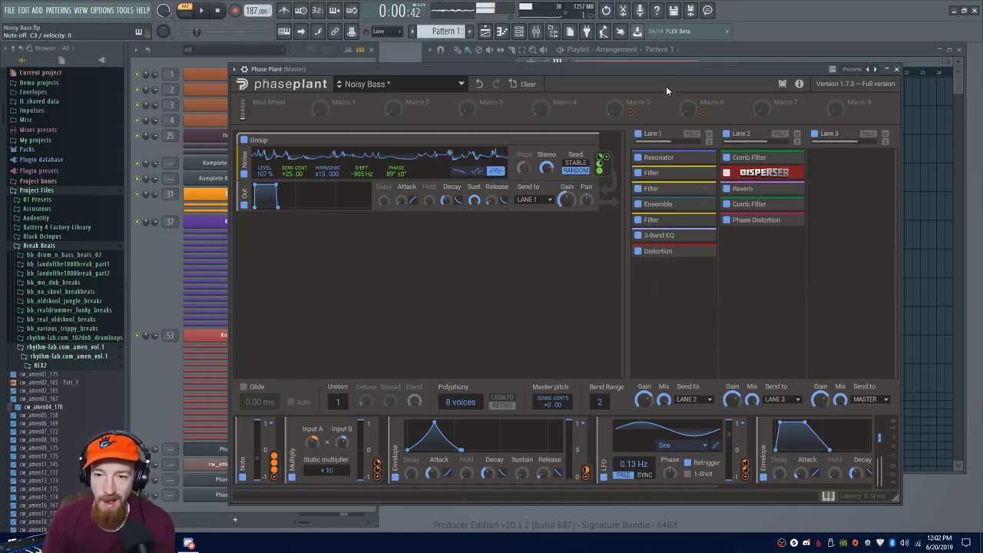
left_click(637, 134)
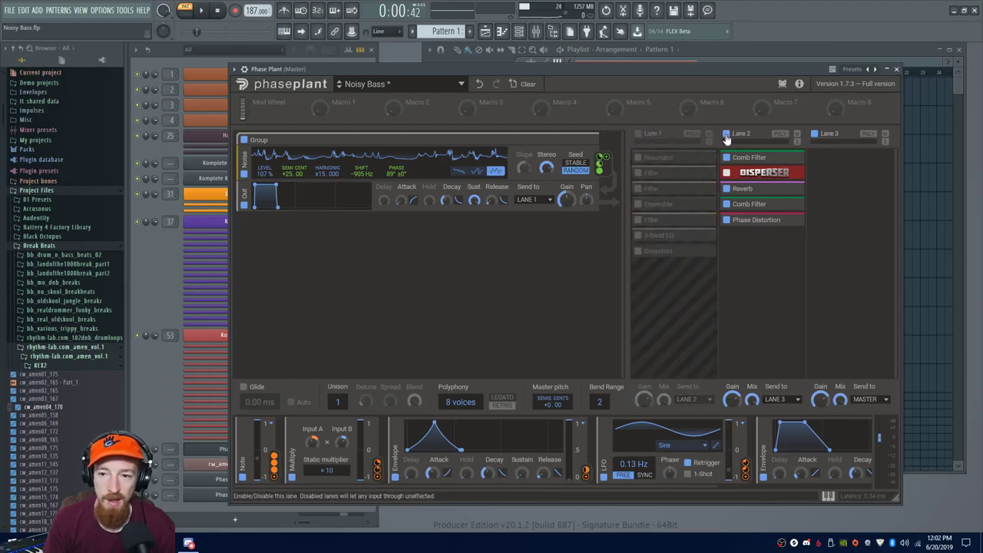
left_click(726, 135)
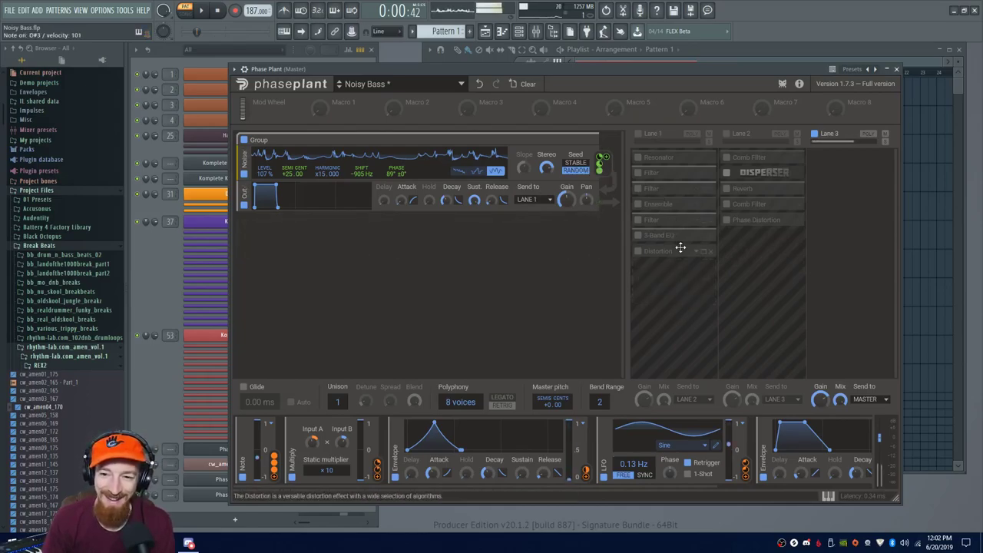
left_click(637, 134)
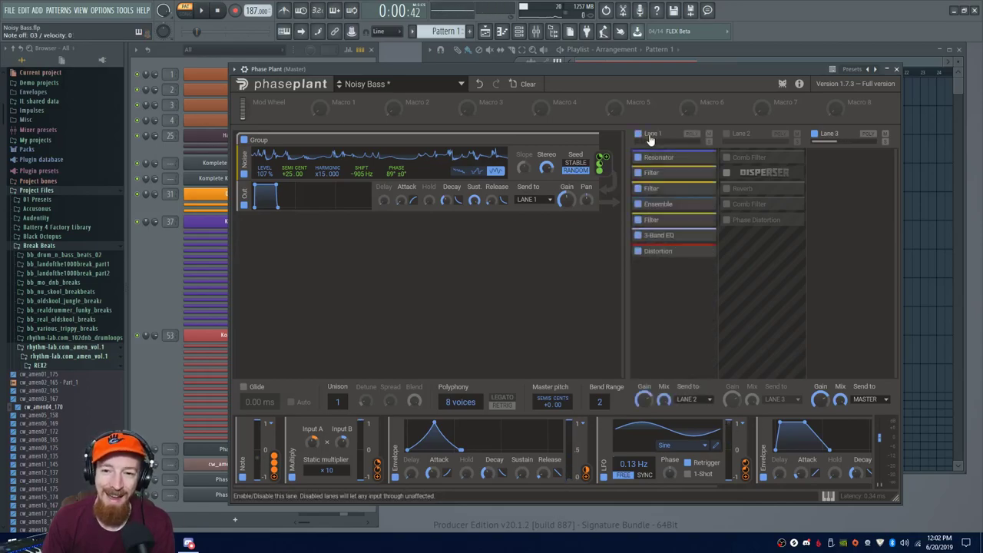
left_click(726, 134)
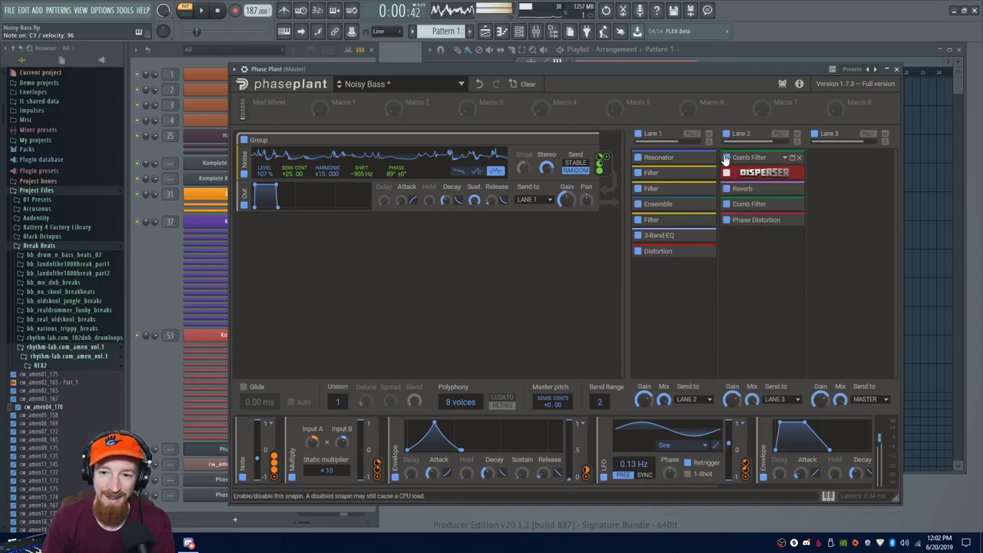
Play the playlist arrangement to hear the Noisy Bass patch with the drum break, checking the patch during playback, and stop
left_click(660, 59)
key("l")
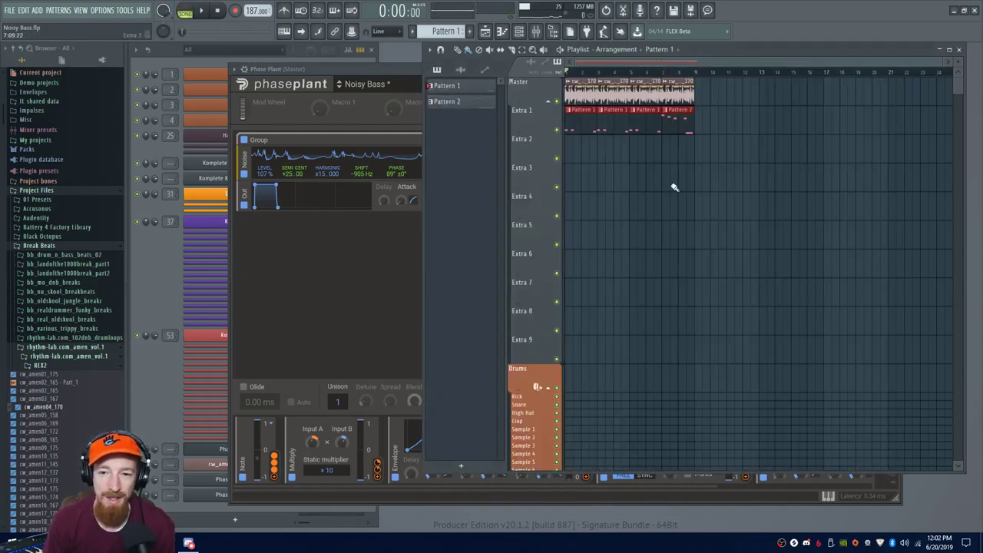
key("space")
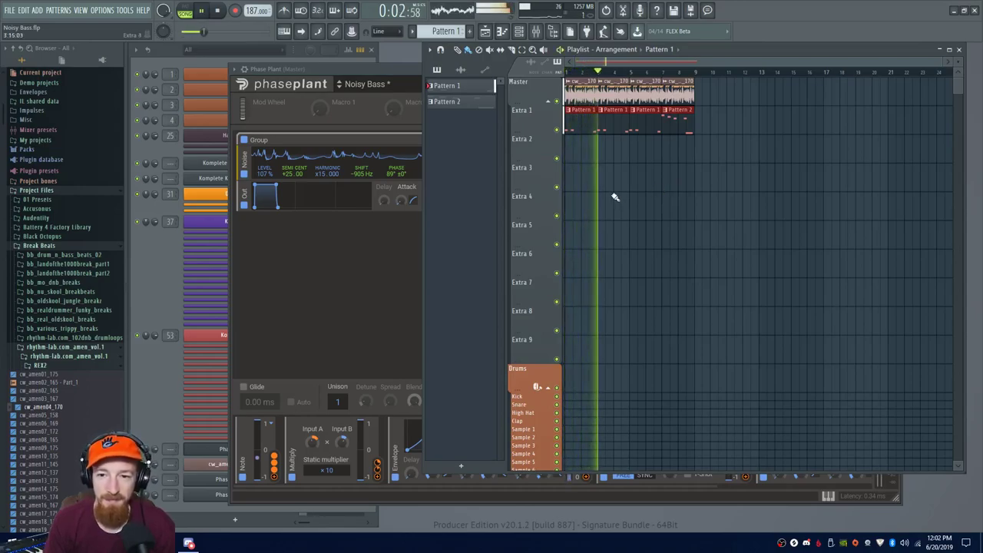
left_click(412, 71)
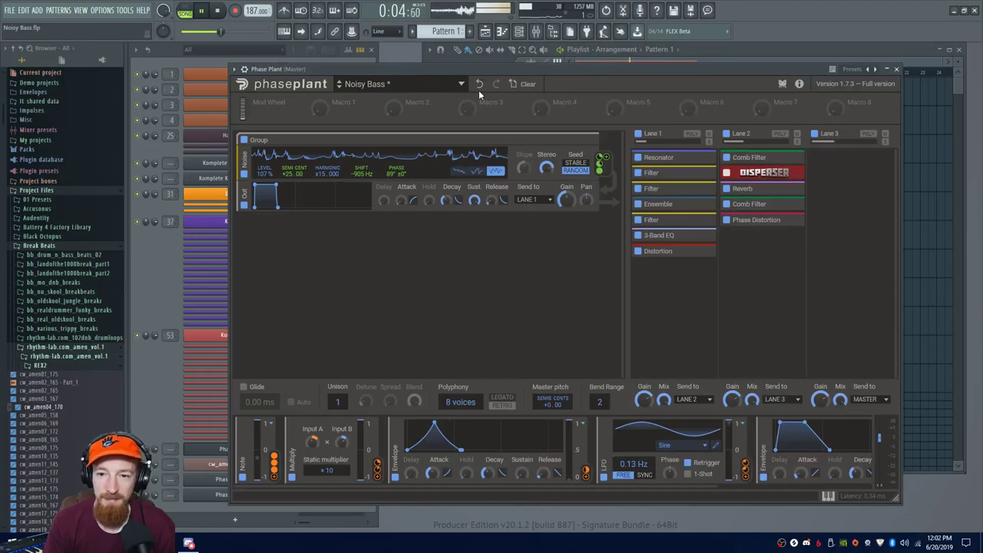
left_click(613, 57)
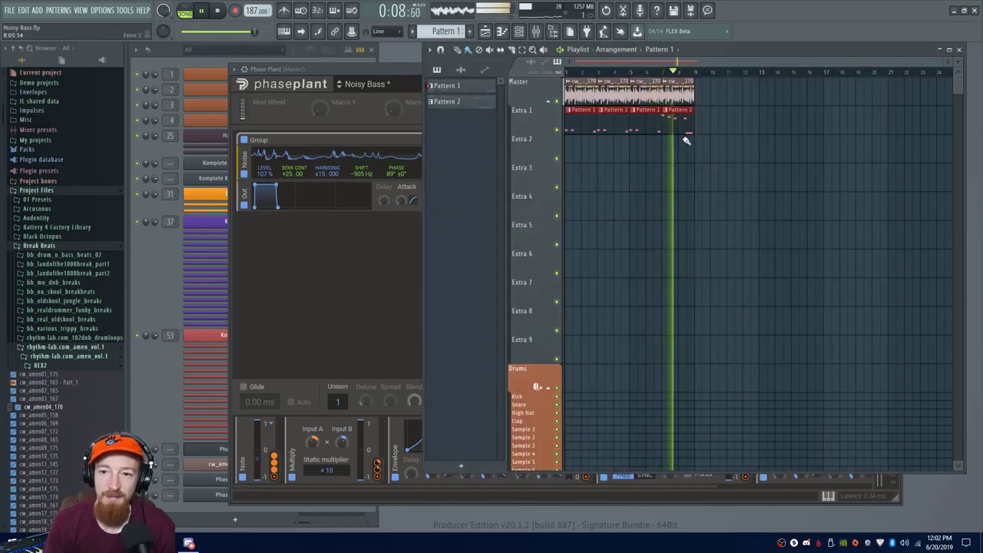
key("space")
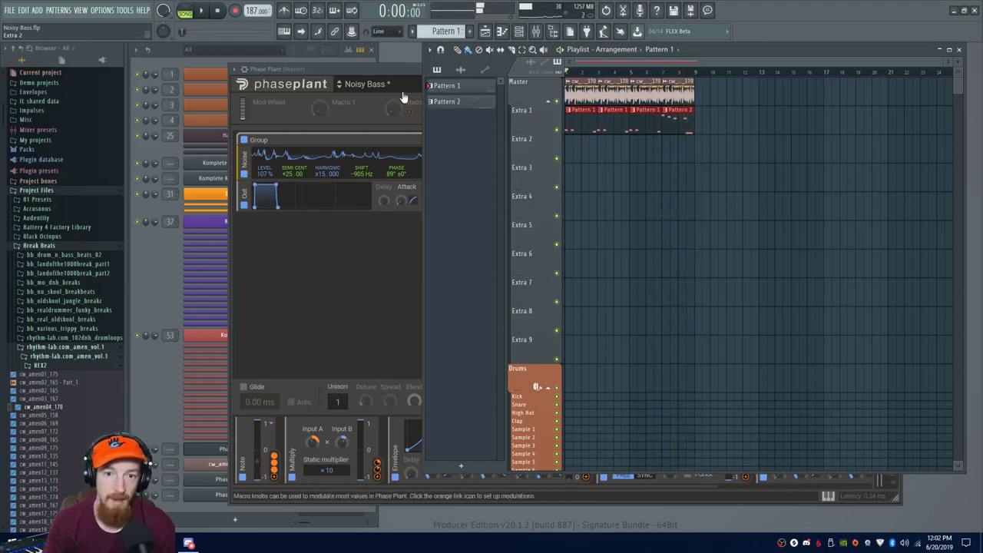
Return to the Noisy Bass patch and save the project
left_click(402, 69)
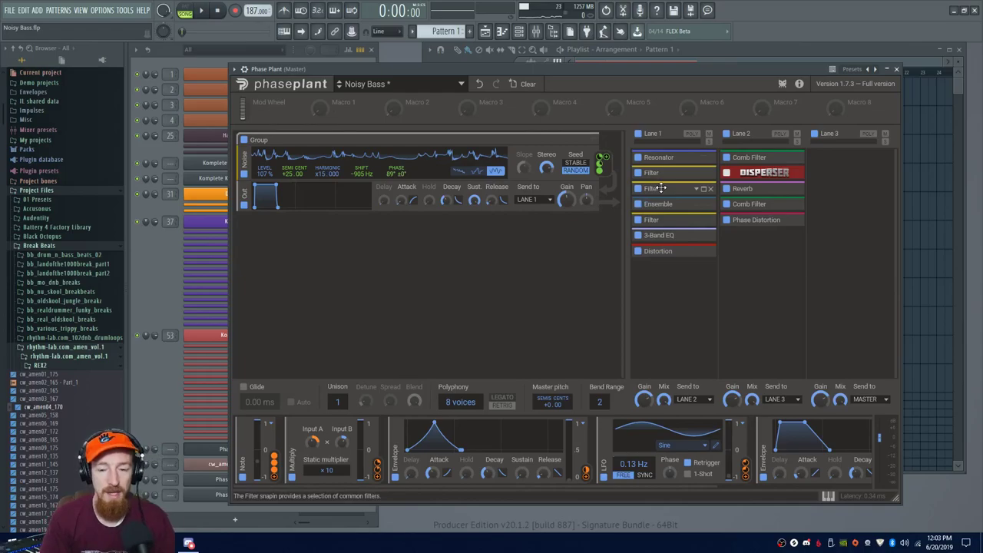
key("ctrl+s")
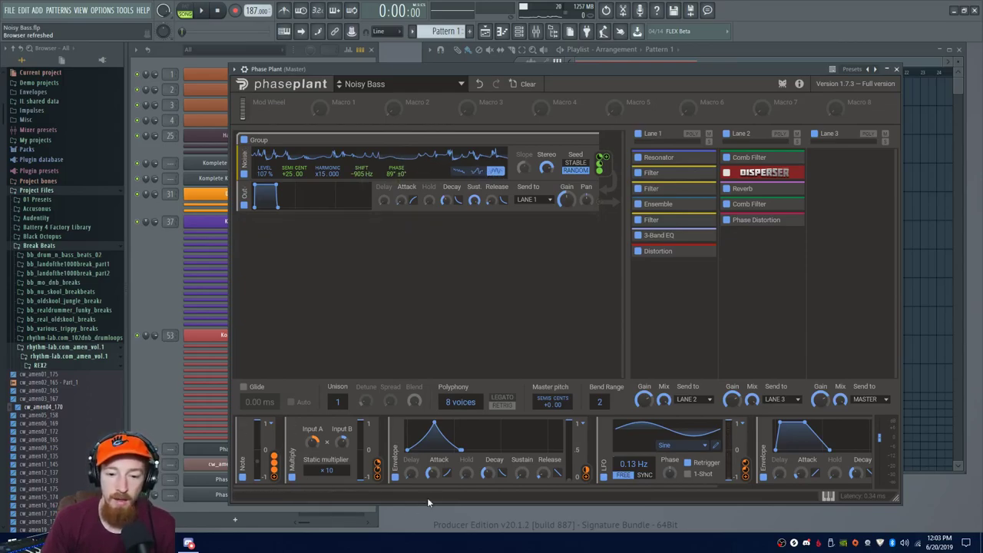
left_click_drag(693, 487, 558, 483)
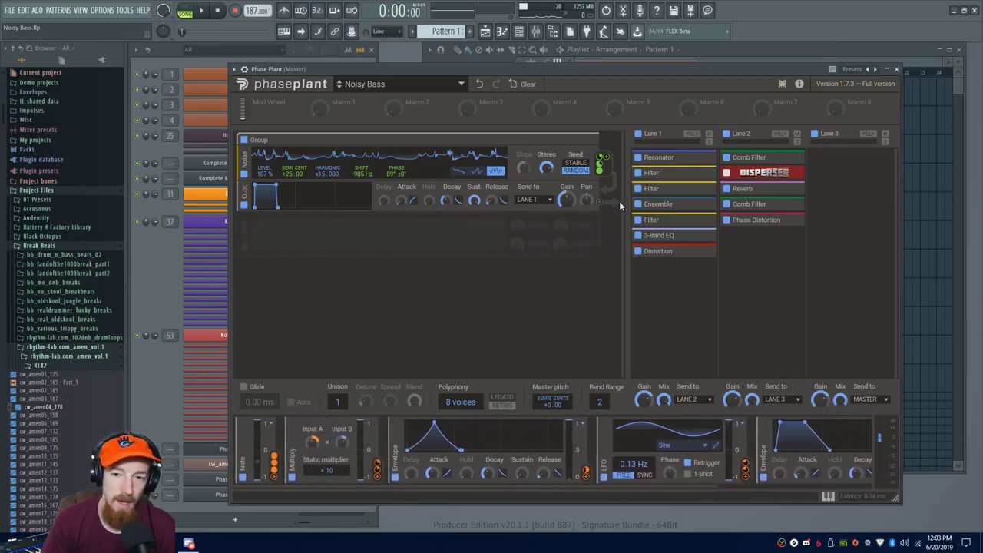
Open the Square Flutes patch in Phase Plant #2 and audition it with the Analog oscillator bypassed and re-enabled
left_click(153, 418)
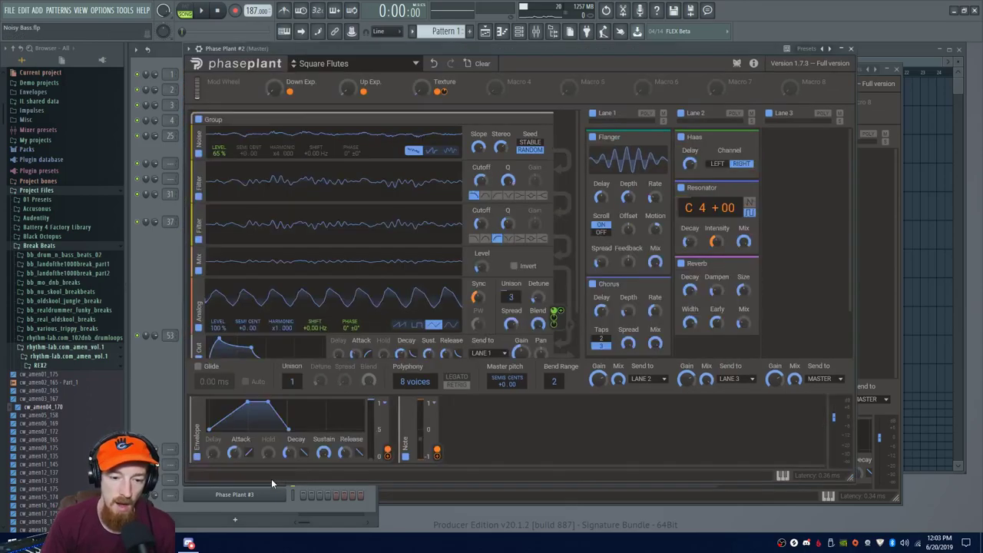
left_click(271, 478)
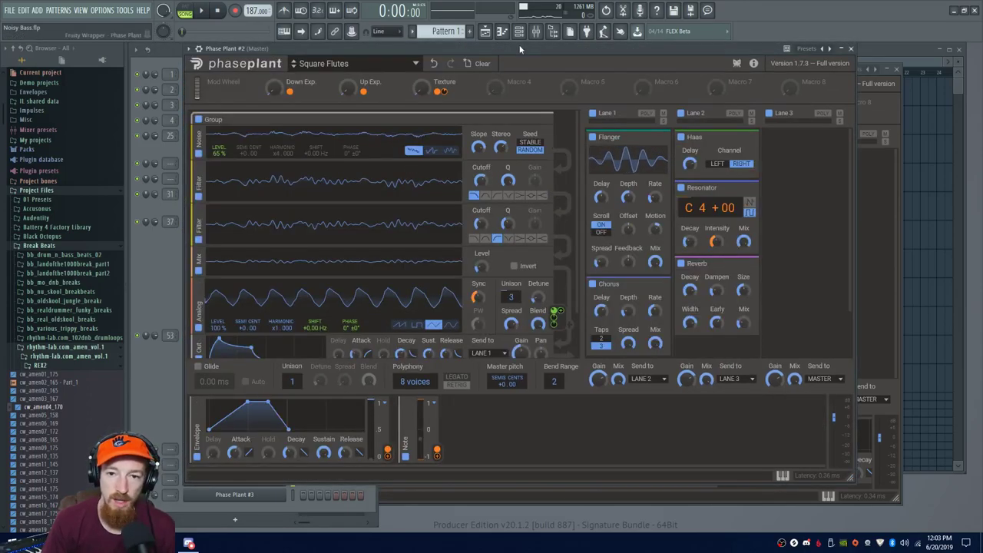
mouse_move(517, 48)
left_mouse_down()
mouse_move(543, 53)
mouse_move(513, 49)
left_mouse_up()
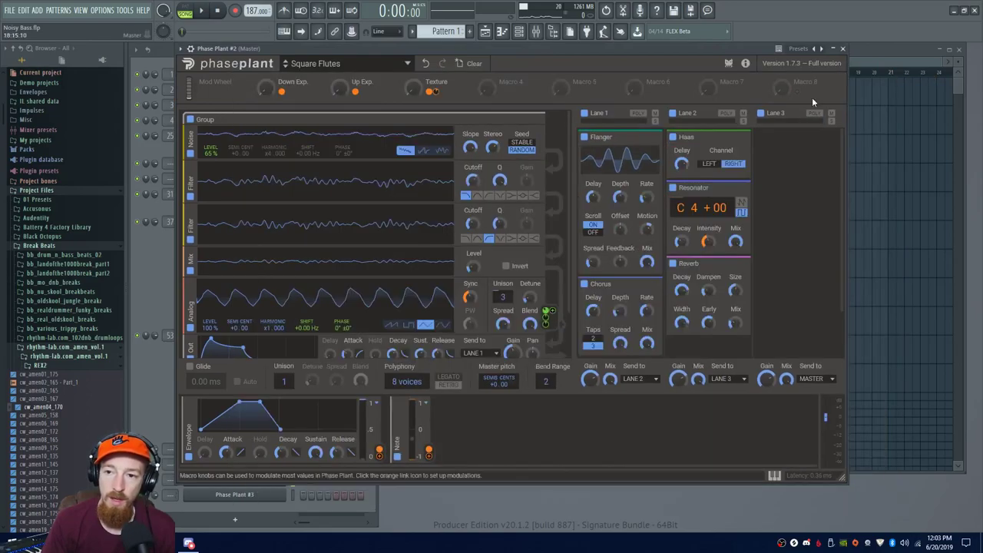
left_click_drag(590, 46, 599, 51)
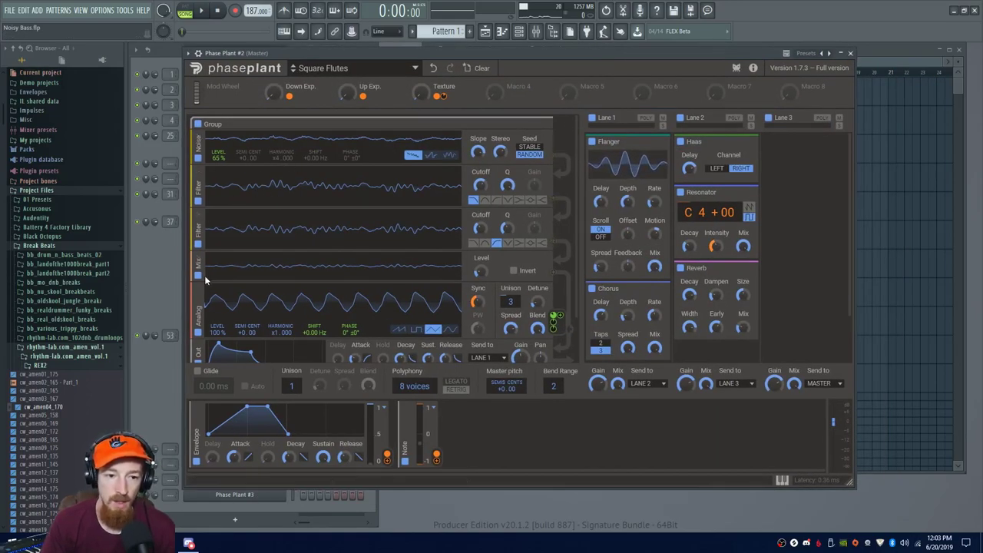
left_click(197, 331)
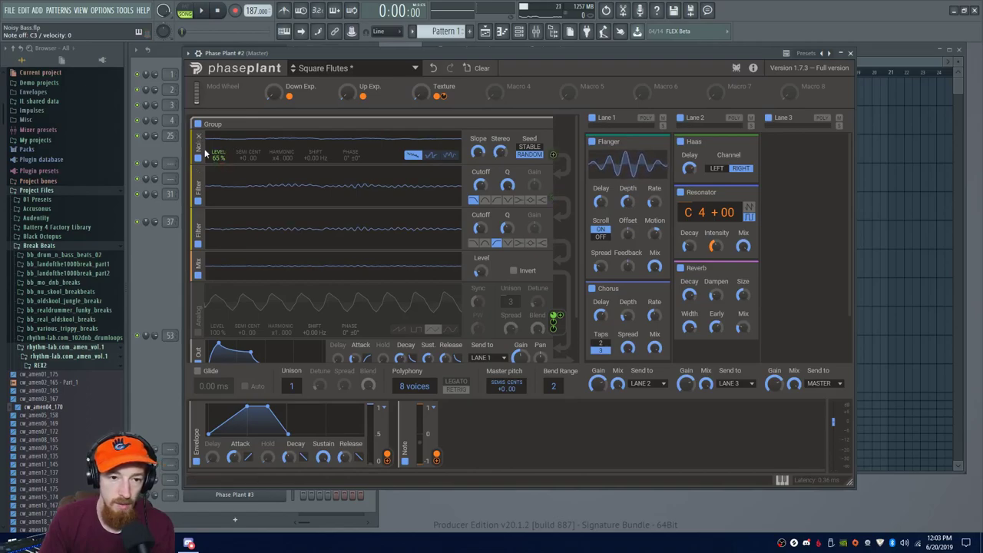
left_click(198, 331)
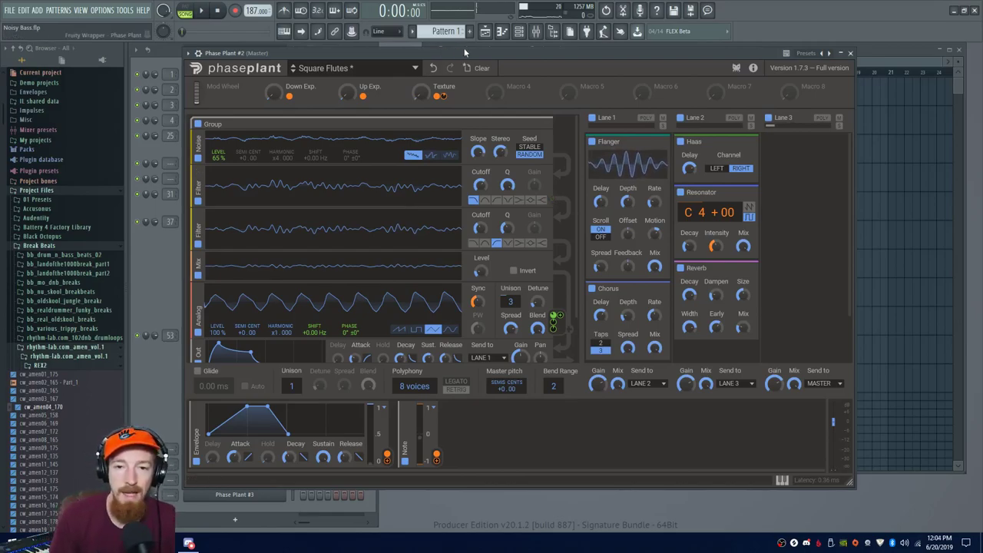
Add a Noise generator to the empty Phase Plant #3 patch and turn its Stereo blend fully up
left_click_drag(464, 51, 489, 38)
left_click(175, 420)
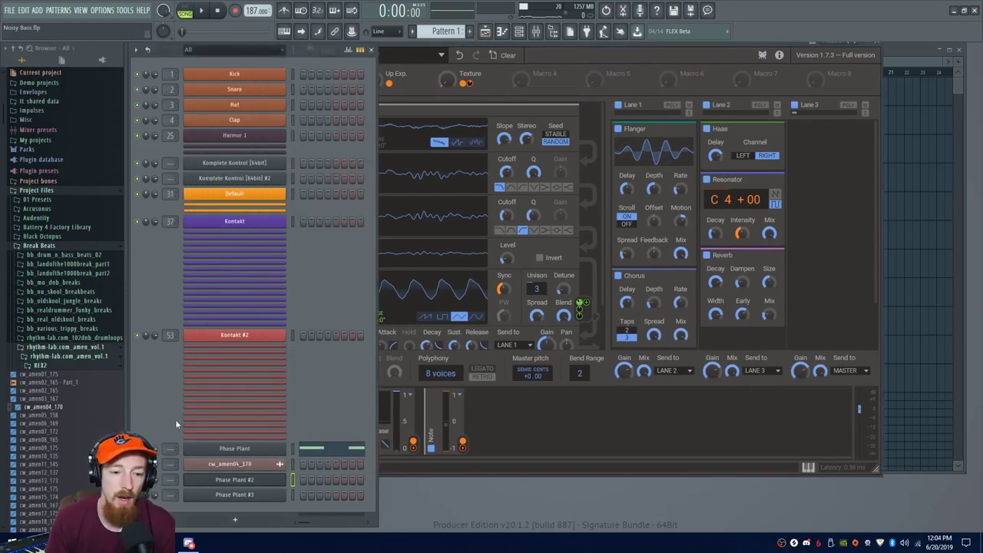
left_click(247, 493)
left_click(280, 137)
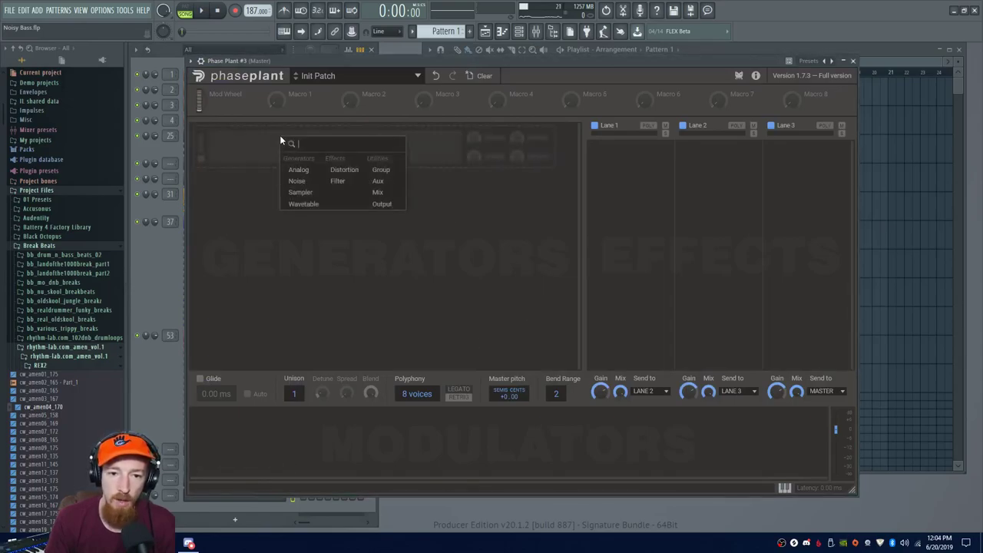
left_click(297, 181)
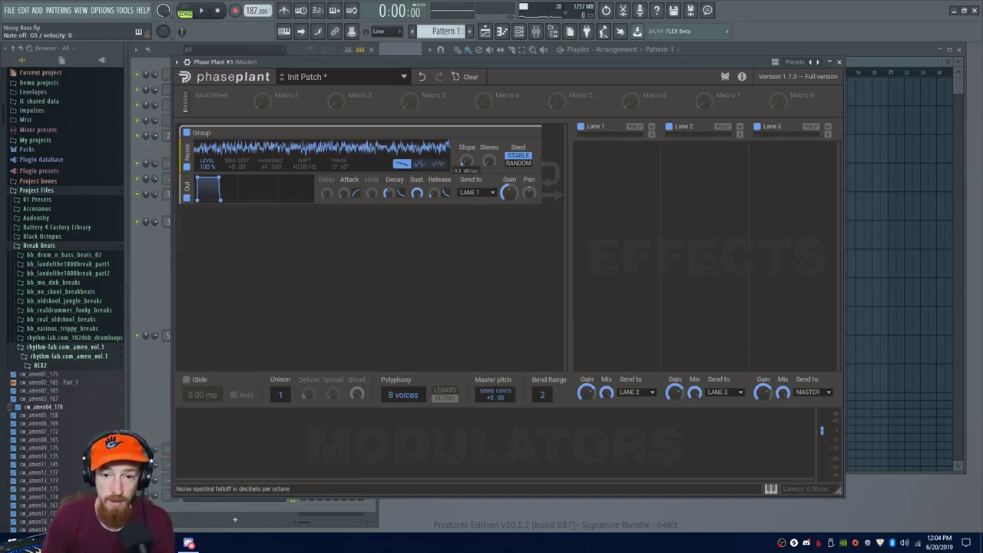
left_click_drag(467, 160, 467, 169)
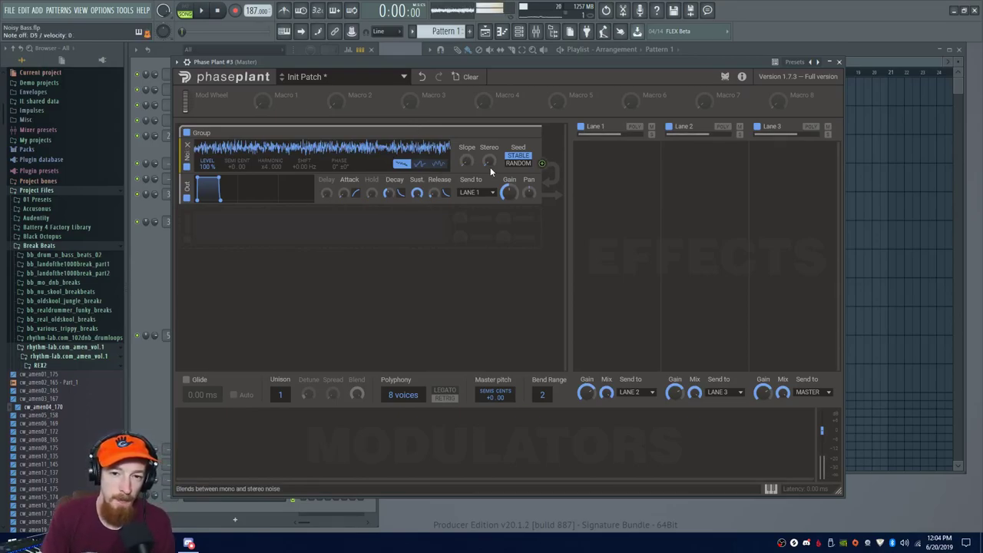
left_click_drag(489, 161, 483, 198)
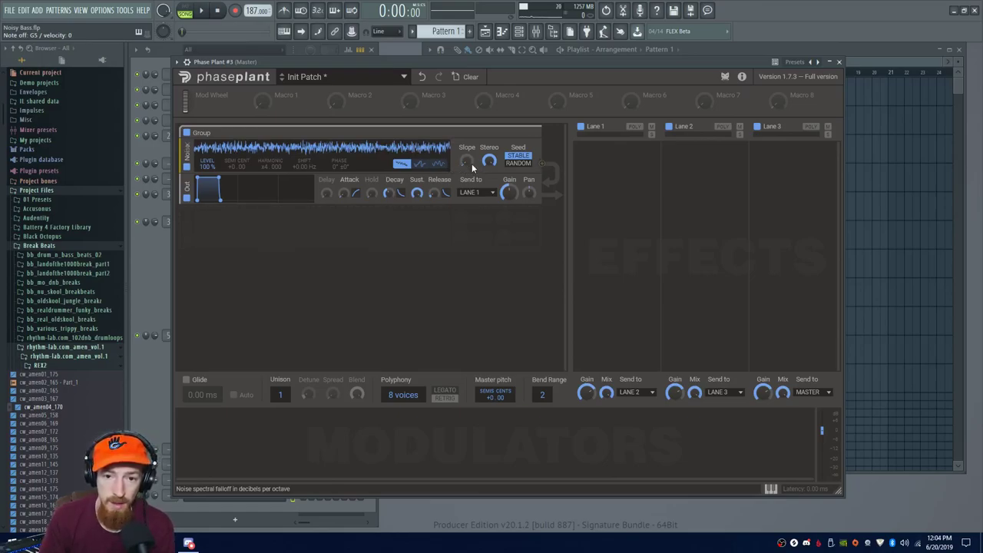
Try the noise Slope at 3.0 dB/oct (pink) and 6.0 dB/oct (brown), and reset it to its default
left_click_drag(466, 161, 466, 147)
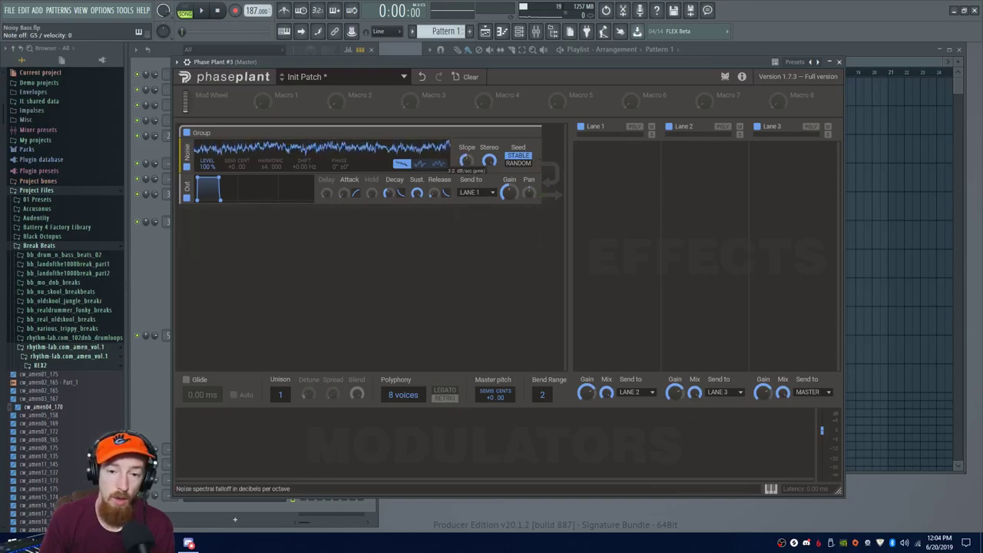
left_click_drag(470, 165, 470, 163)
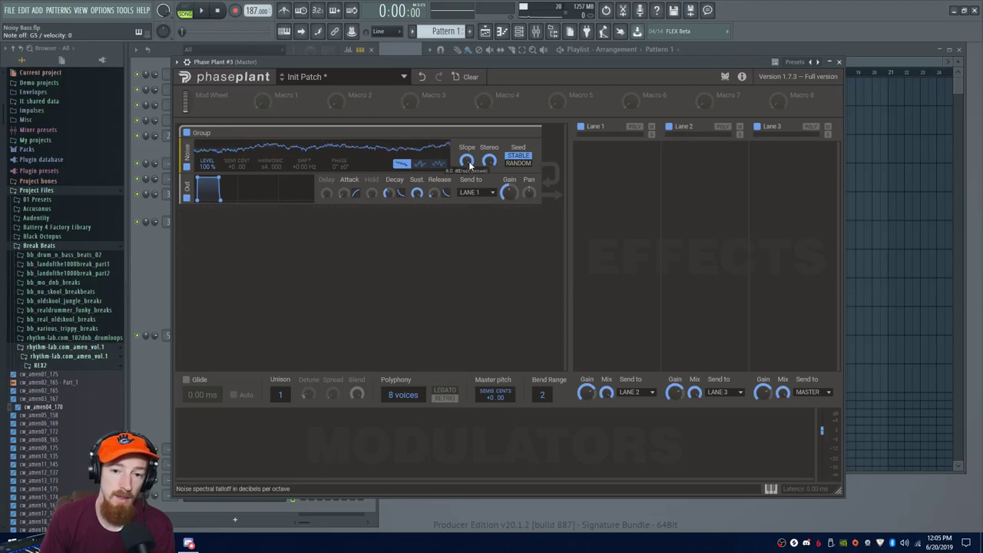
double_click(467, 161)
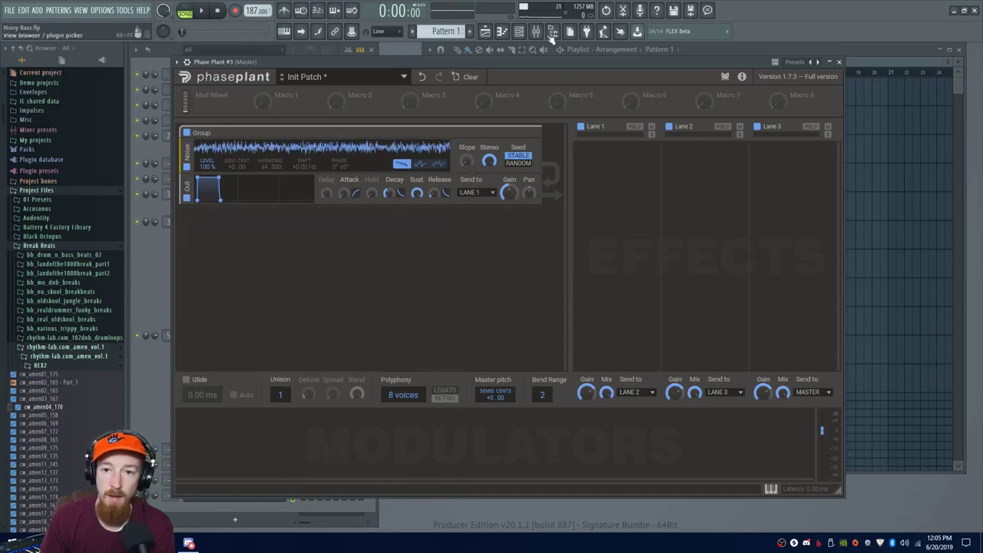
Open Fruity Parametric EQ 2 on the Master mixer track and shape band 7 as a high-shelf cut of about -16.3 dB at 319 Hz
key("F9")
left_click(855, 265)
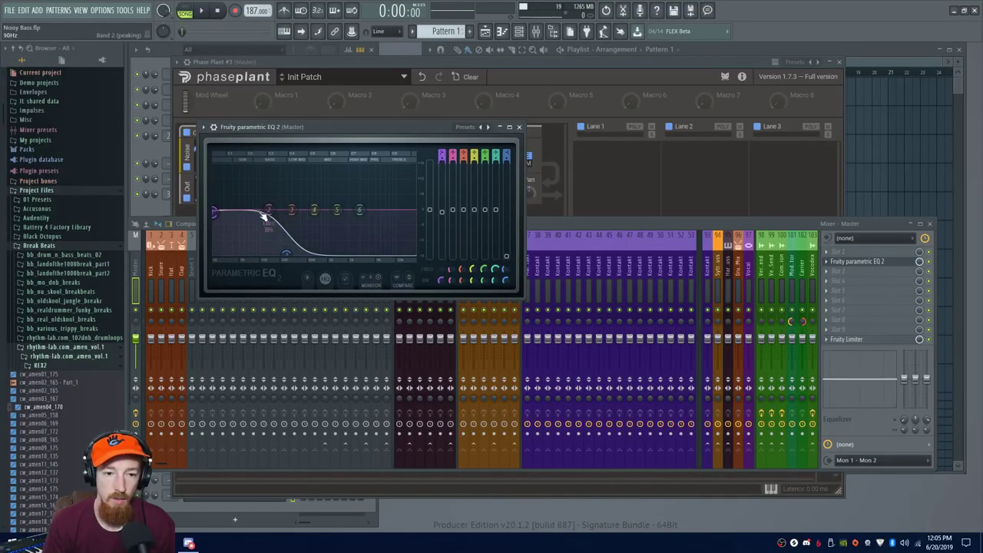
left_click_drag(264, 218, 287, 251)
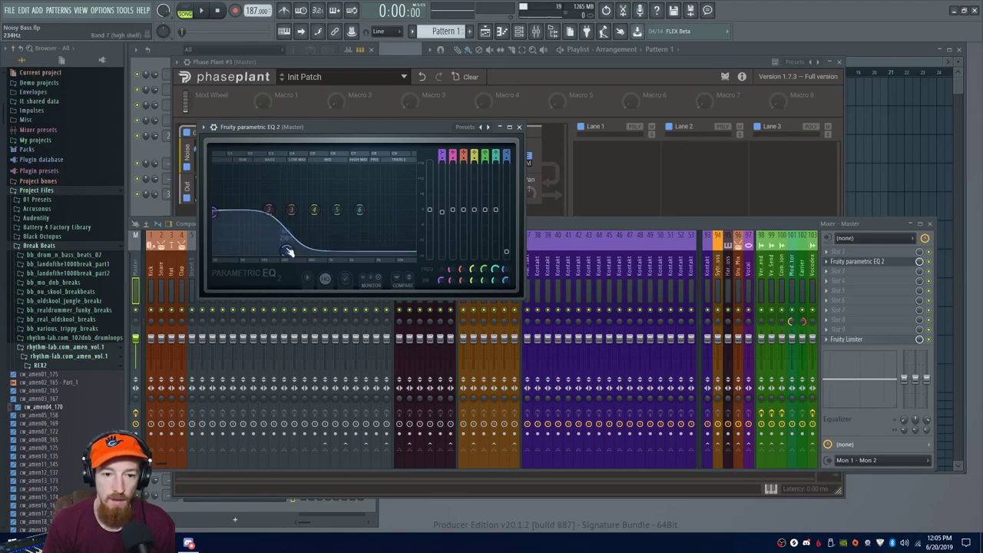
left_click_drag(288, 252, 294, 251)
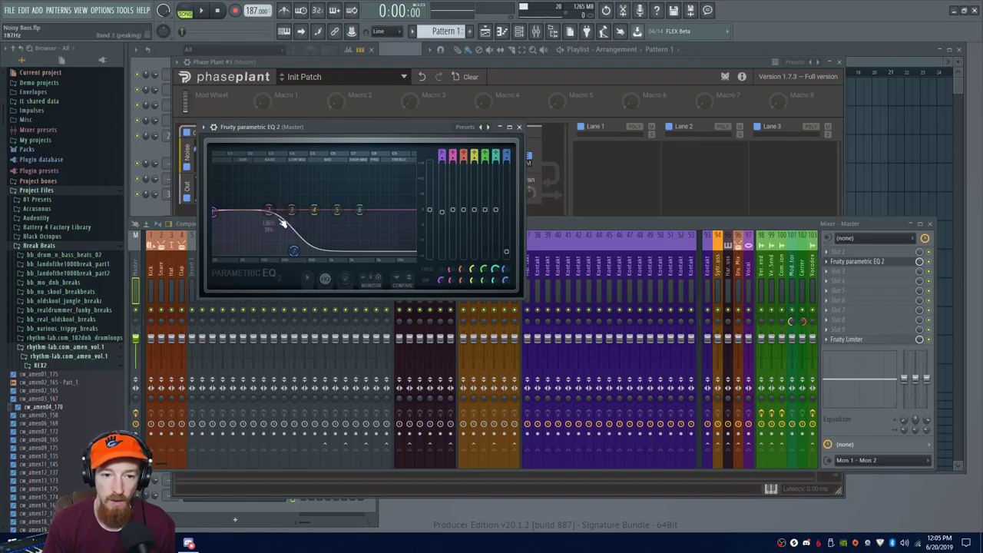
Give band 7's high shelf a gentler slope and shift it to a higher frequency to illustrate the noise falloff
scroll(296, 234, "down", 2)
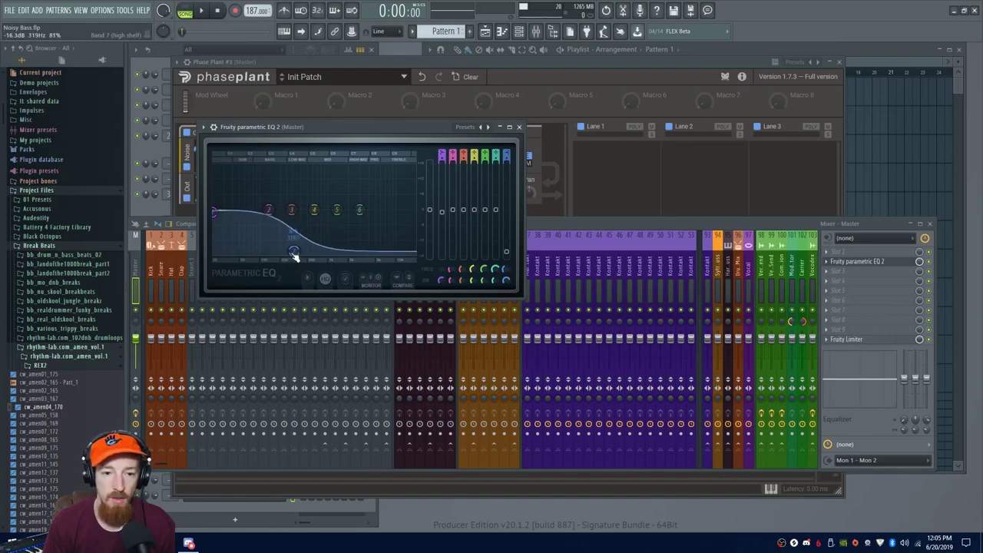
left_click_drag(296, 250, 306, 252)
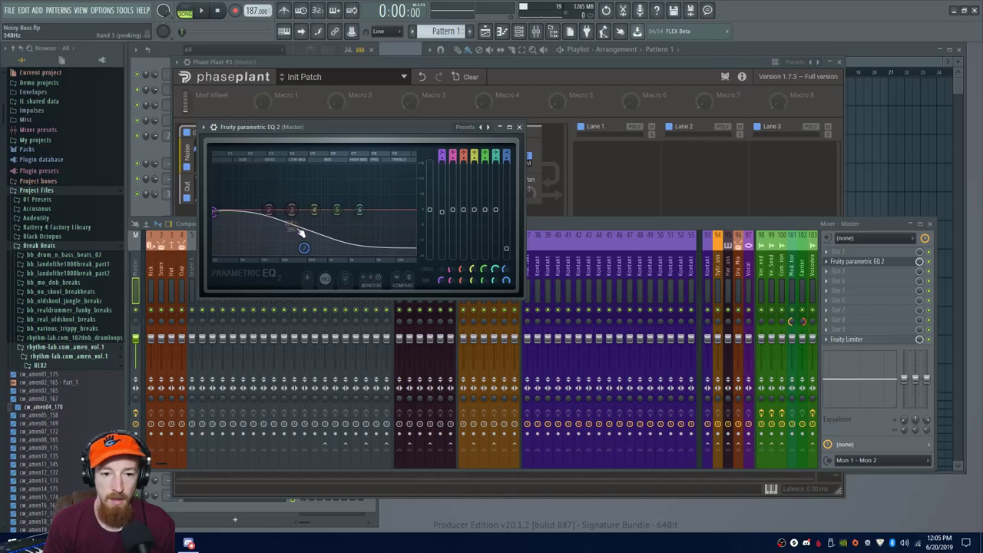
left_click_drag(300, 232, 268, 230)
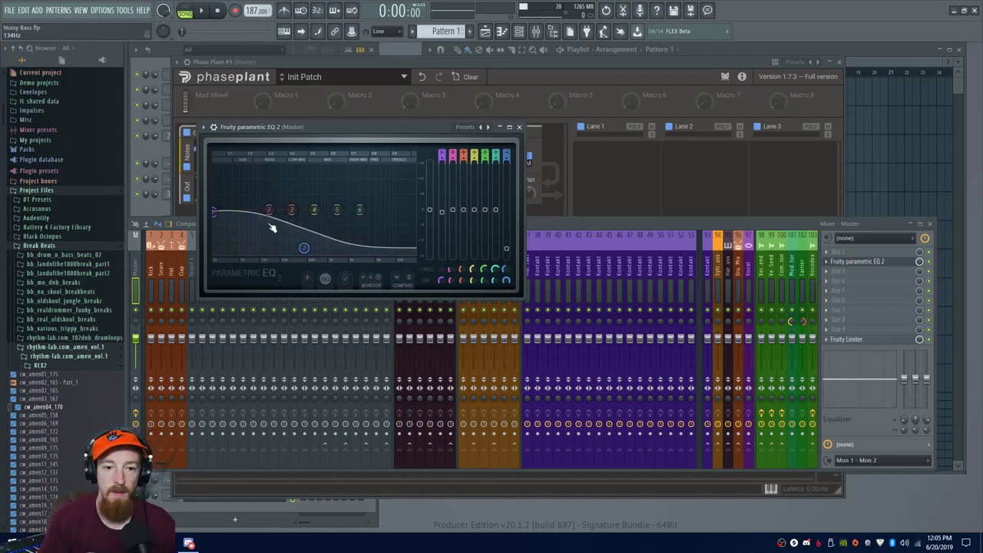
left_click_drag(304, 248, 318, 253)
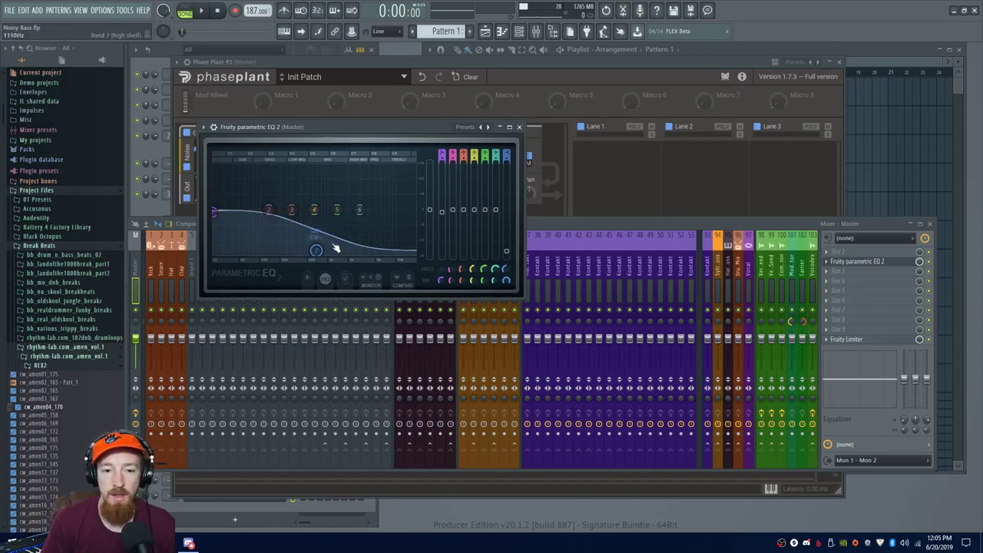
Flatten EQ band 7, move the EQ window aside, and pull the high shelf down and back to flat to illustrate the noise falloff
left_click_drag(316, 254, 411, 211)
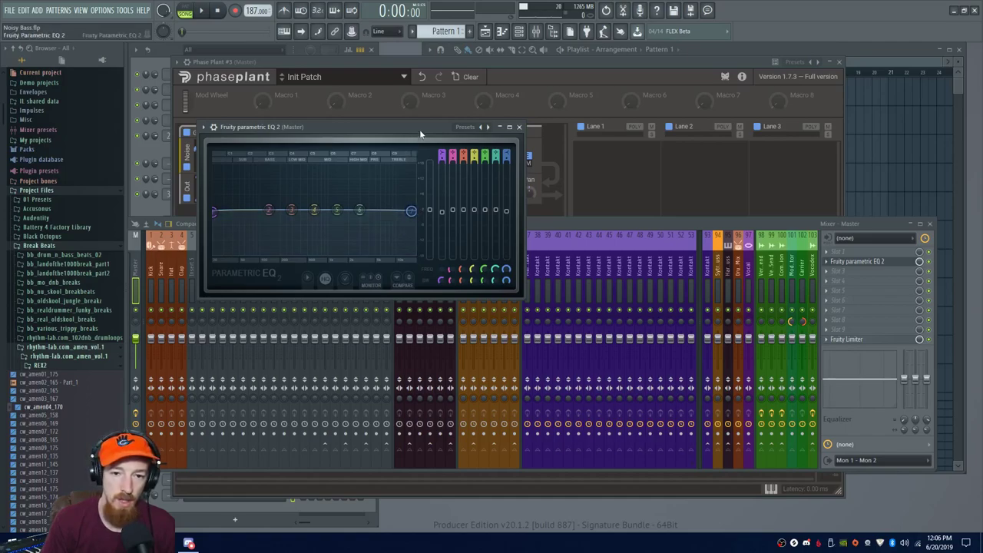
left_click_drag(420, 134, 673, 105)
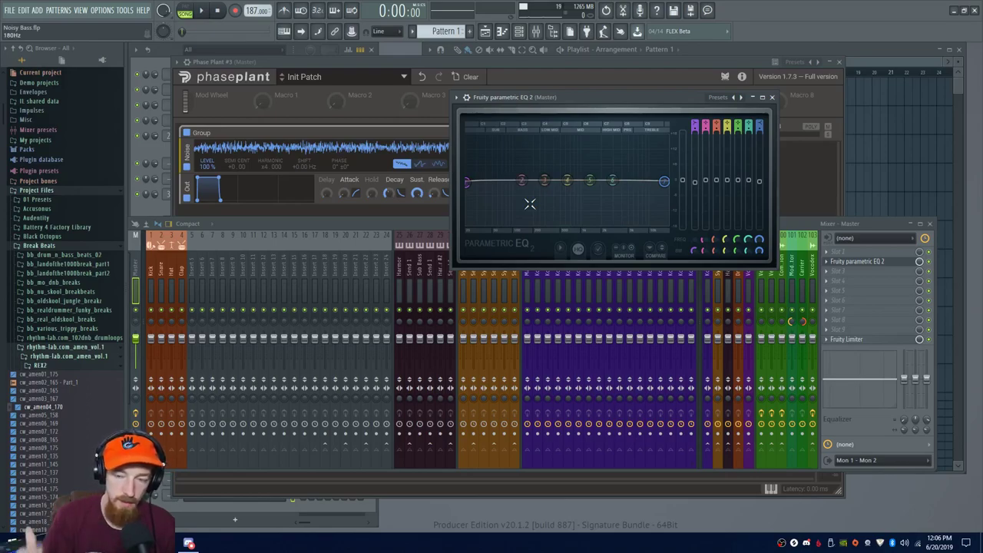
left_click_drag(664, 182, 580, 217)
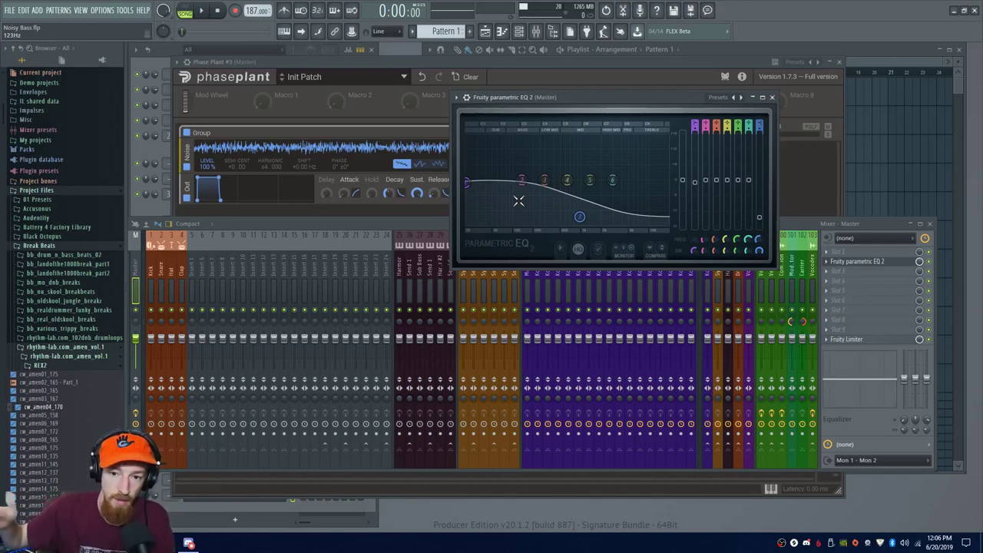
left_click_drag(559, 209, 665, 184)
left_click(465, 60)
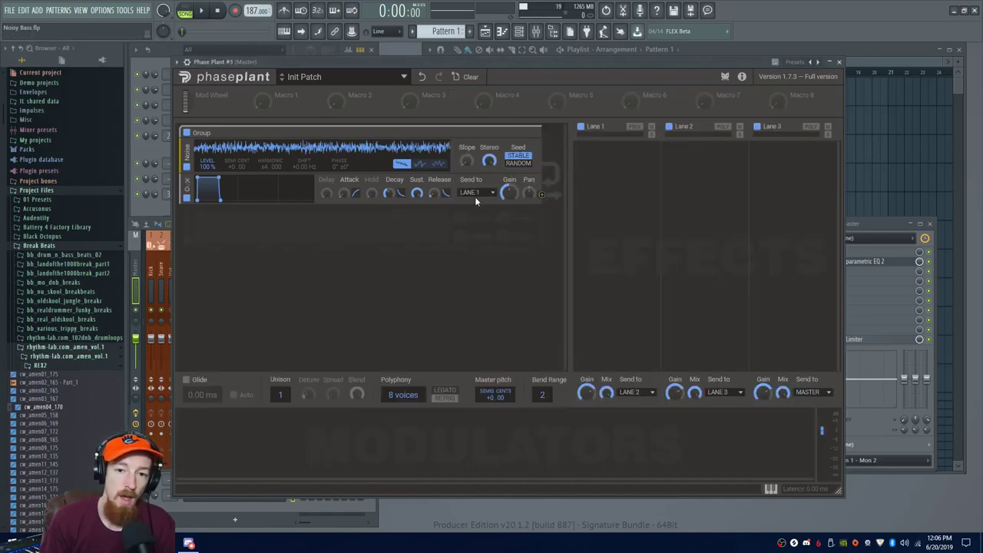
left_click_drag(467, 163, 469, 158)
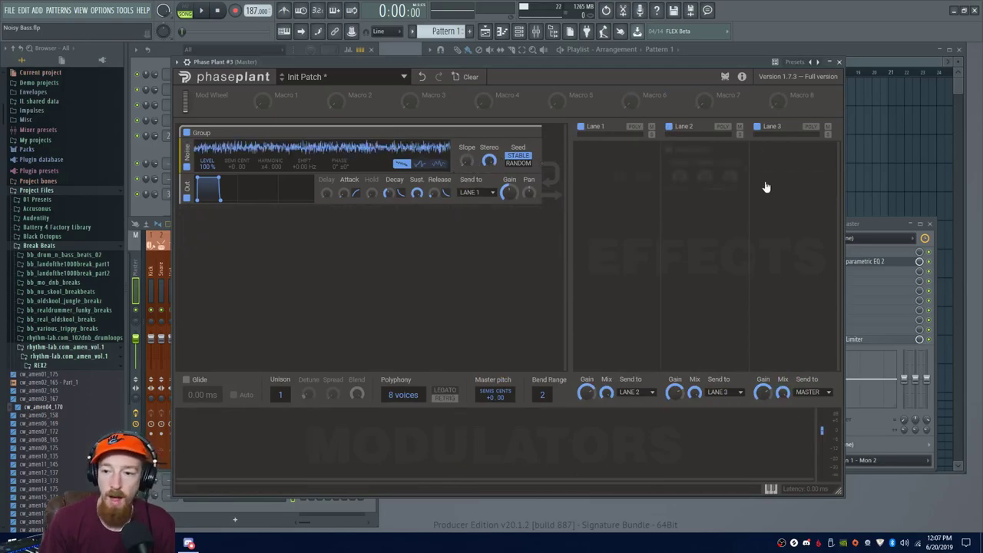
Delete Fruity Parametric EQ 2 from the Master mixer track and return to the Phase Plant #3 patch
left_click(881, 221)
left_click(828, 262)
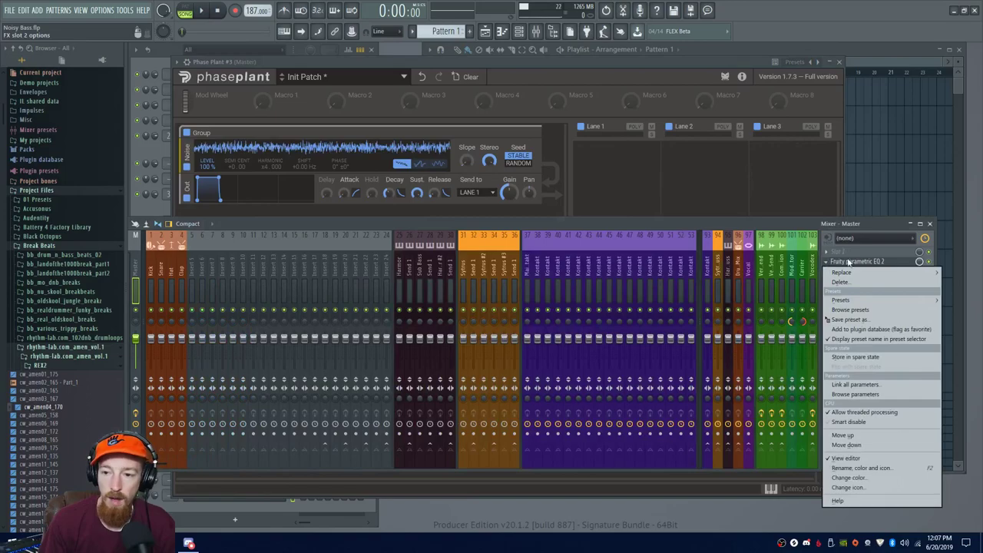
left_click(845, 283)
left_click(541, 298)
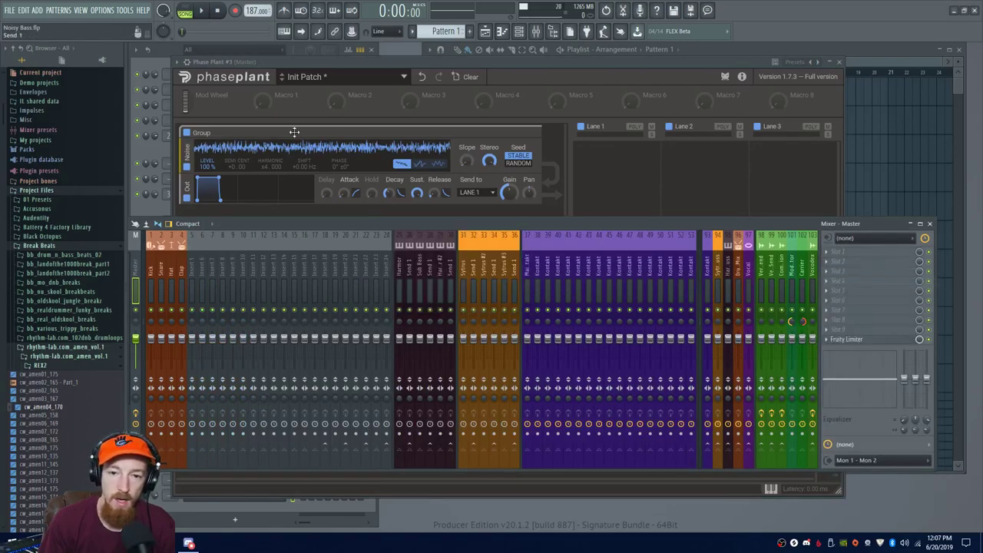
left_click(385, 158)
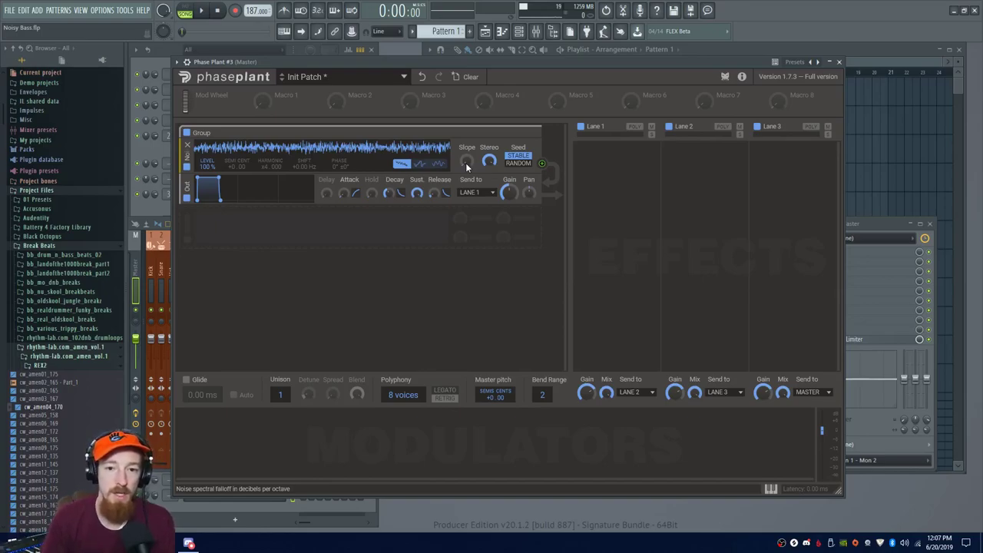
Try a steeper noise Slope and a Level of 157 %, returning Slope to its minimum and Level to 100 %
left_click_drag(466, 164, 466, 162)
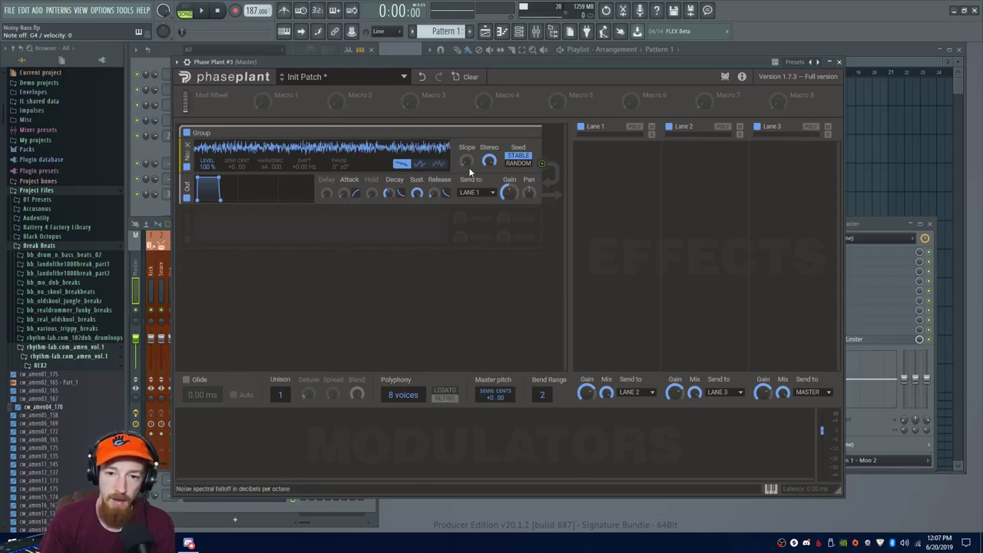
left_click_drag(466, 162, 466, 140)
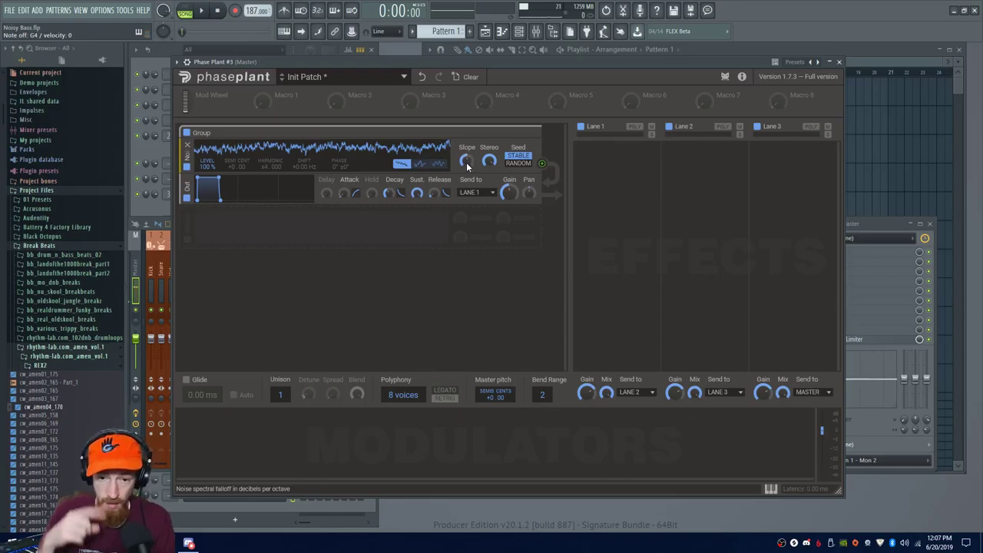
mouse_move(467, 166)
left_mouse_down()
mouse_move(467, 138)
mouse_move(467, 178)
left_mouse_up()
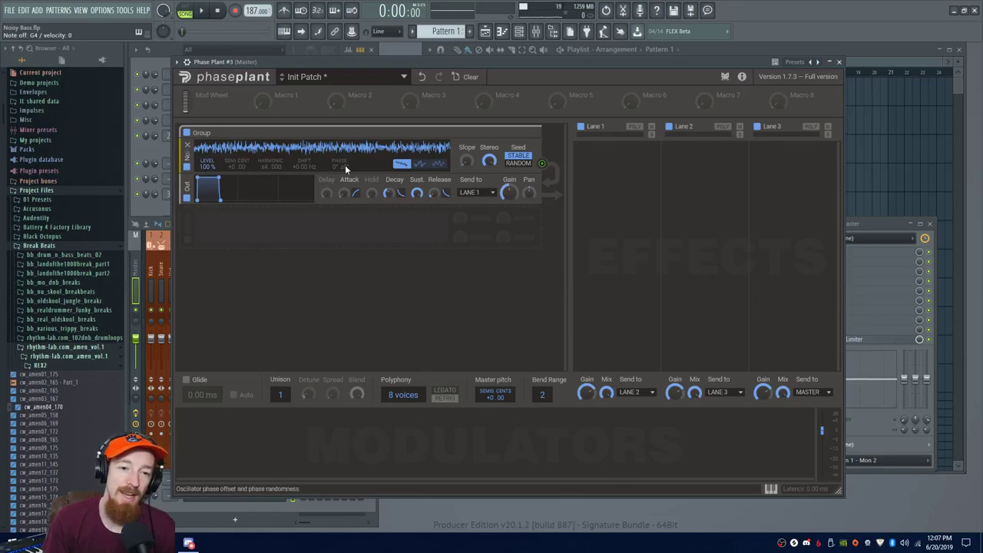
left_click_drag(203, 167, 204, 127)
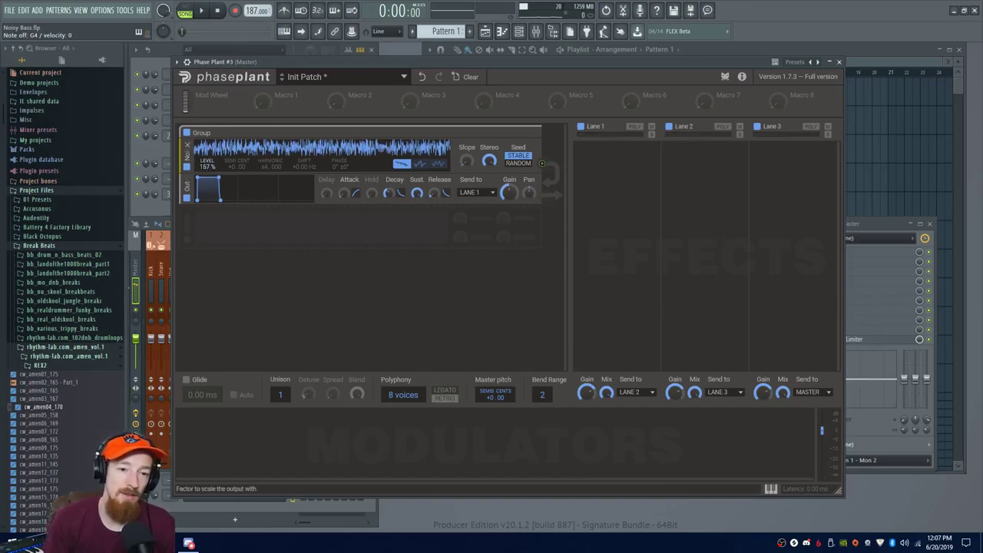
mouse_move(205, 167)
left_mouse_down()
mouse_move(204, 192)
mouse_move(204, 180)
left_mouse_up()
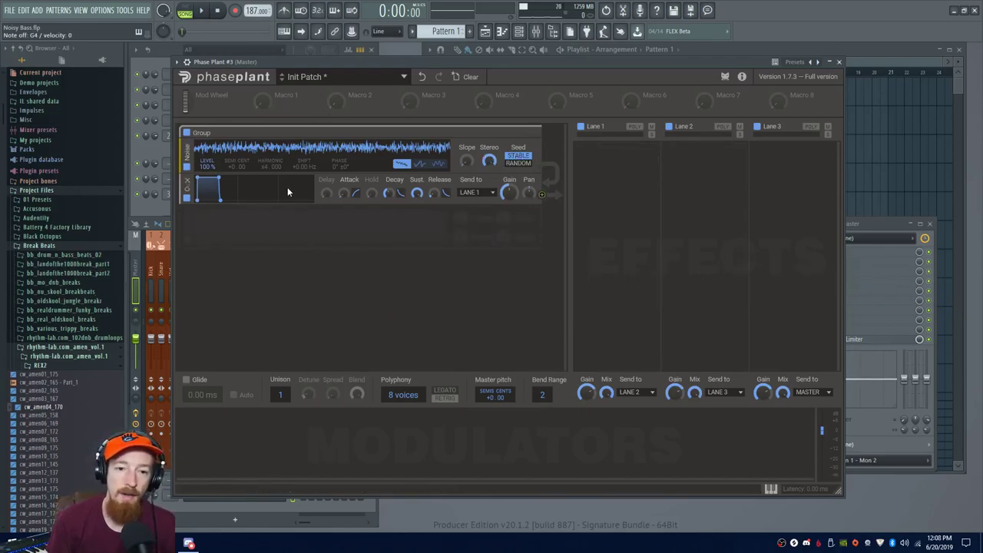
Turn the output envelope's Sustain fully down and compare the noise's Random and Stable seeds on short notes
left_click_drag(416, 194, 416, 231)
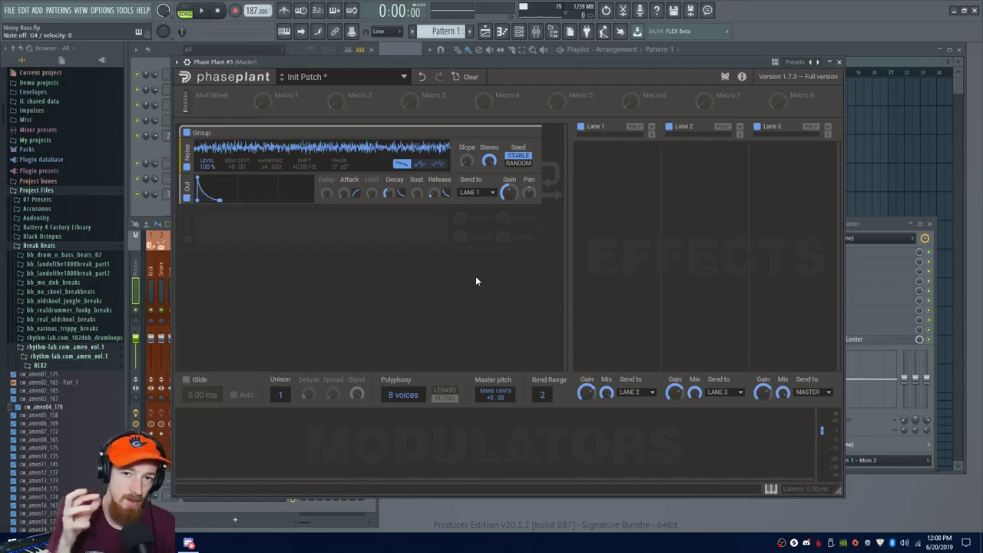
key("z")
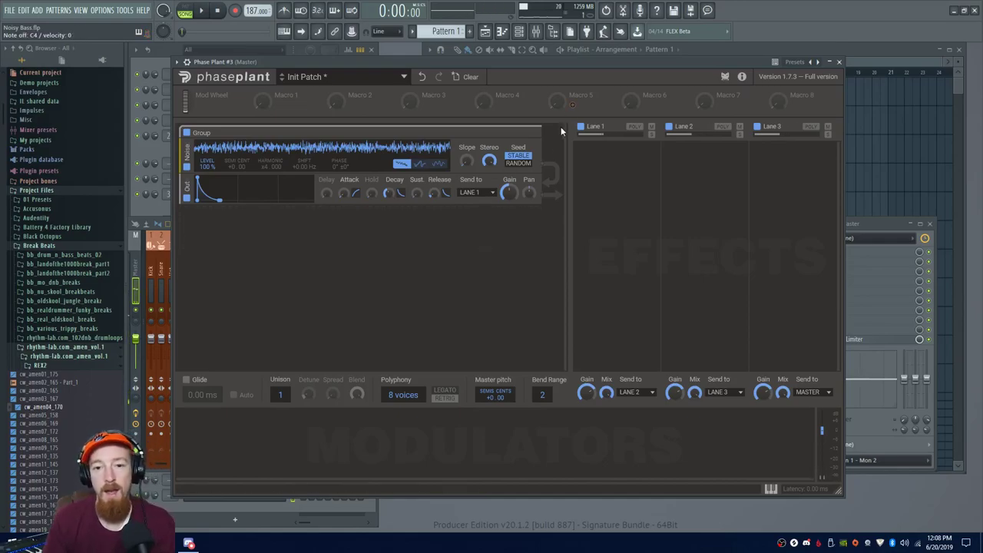
left_click(519, 163)
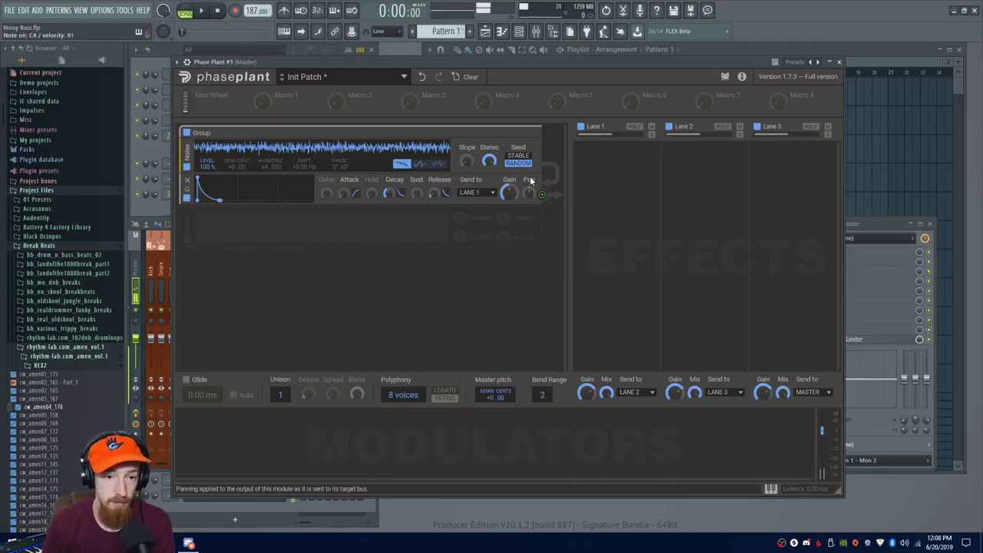
left_click(518, 155)
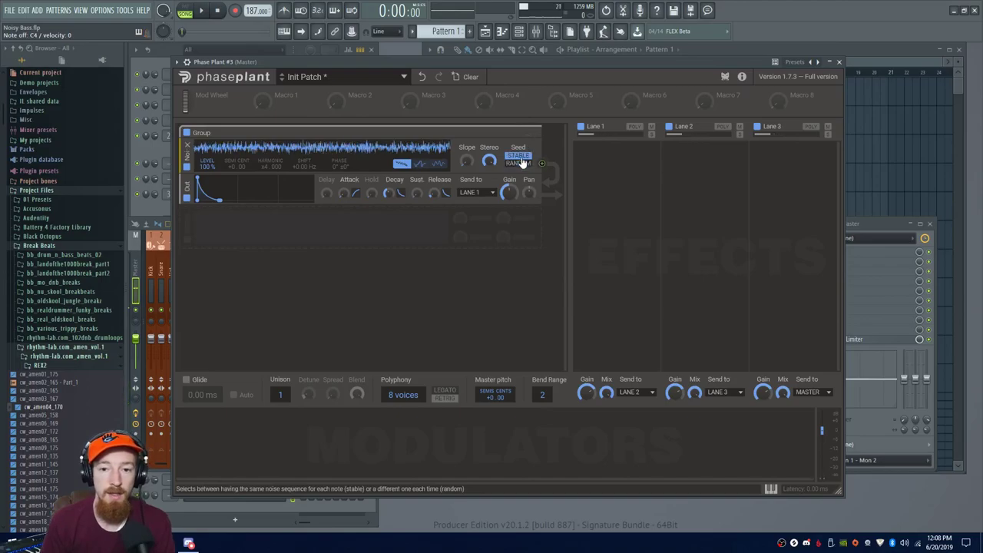
Open the first Phase Plant's Noisy Bass patch and compare its noise Seed on Stable and Random, leaving it on Random
left_click(145, 156)
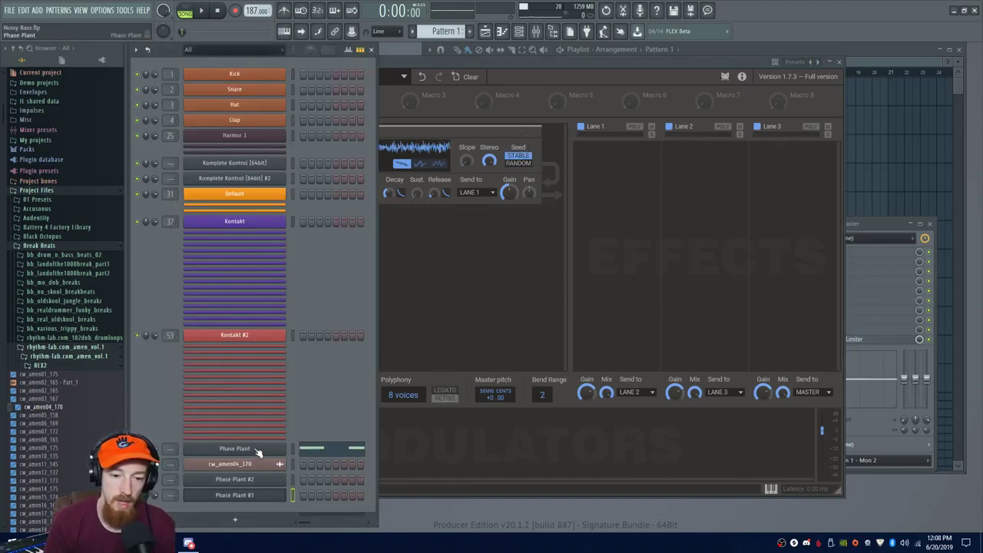
left_click(260, 452)
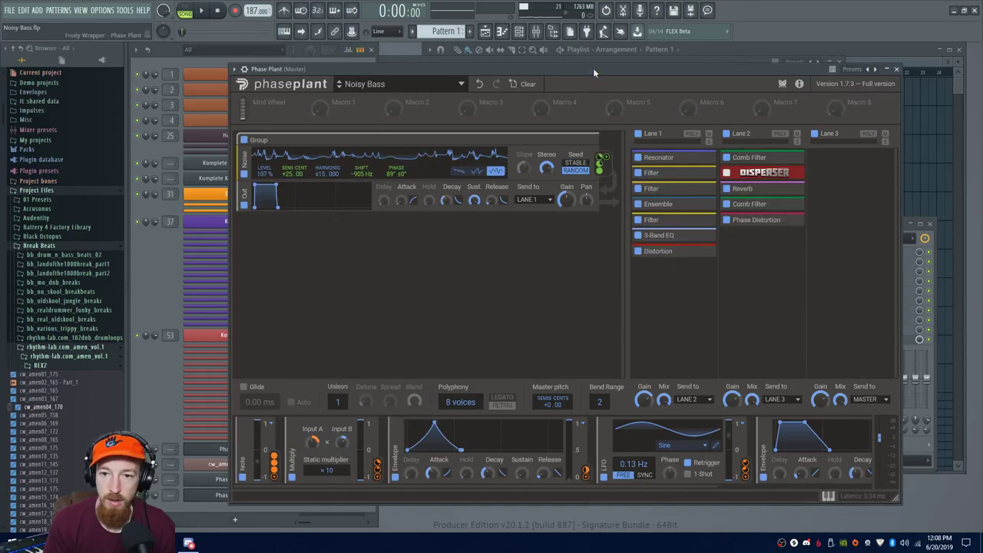
left_click_drag(593, 67, 571, 54)
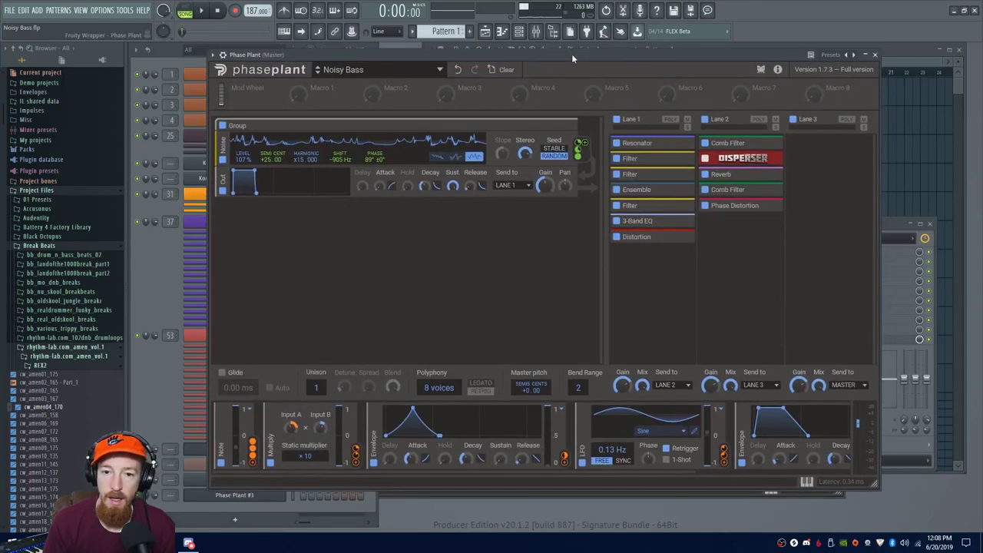
left_click(558, 157)
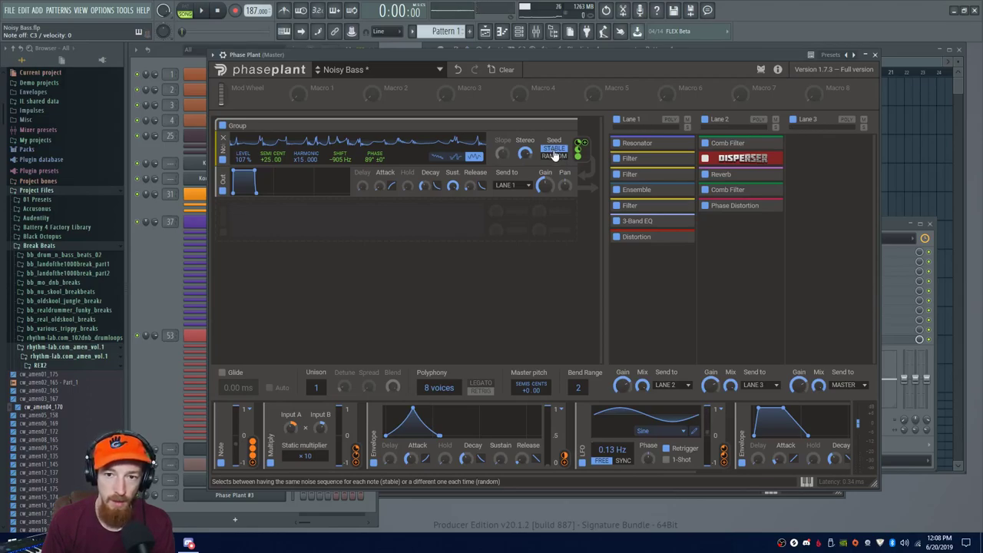
left_click(555, 155)
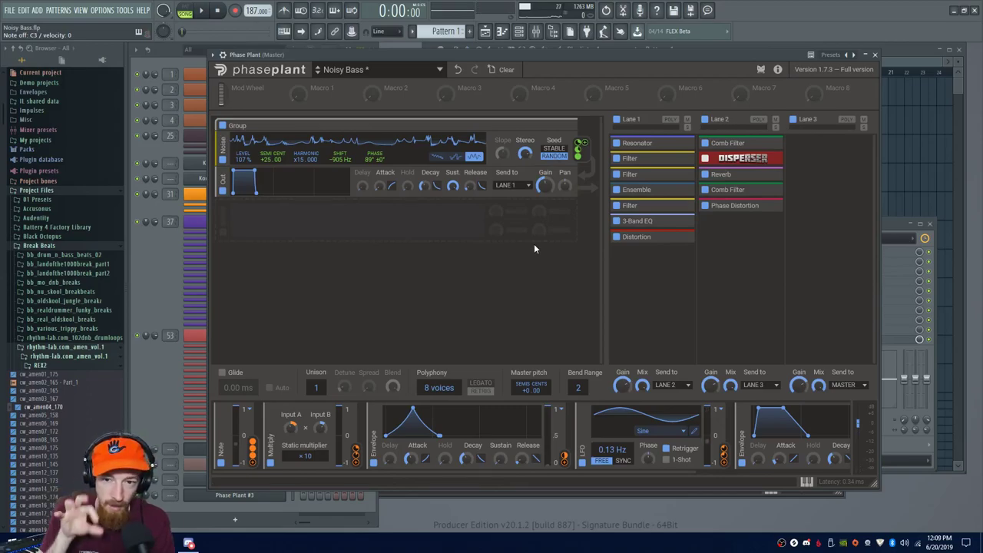
Return to the Phase Plant #3 patch and turn the output envelope's Sustain fully up
left_click(145, 395)
left_click(253, 496)
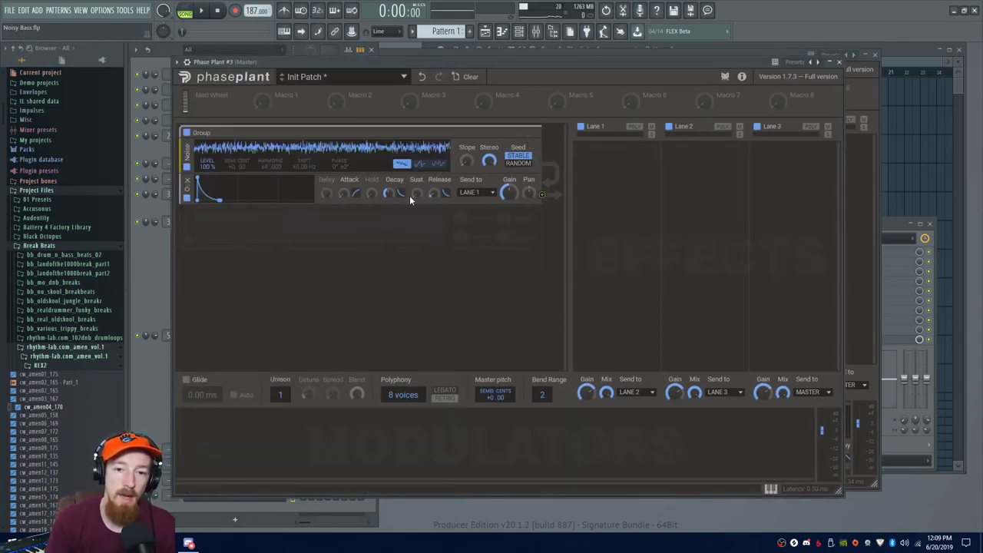
left_click_drag(417, 194, 418, 163)
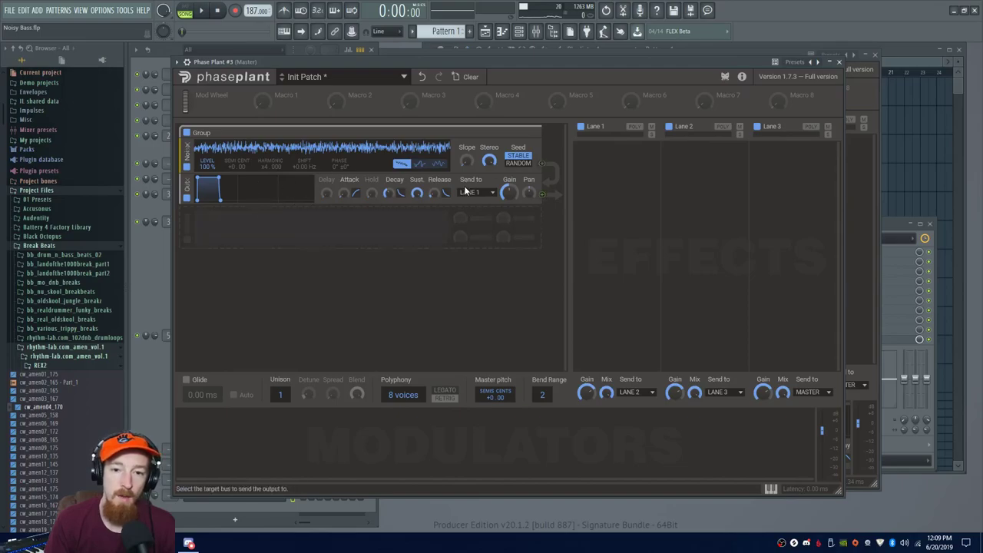
Compare the key-tracked stepped and smooth noise types, leaving the generator on key-tracked stepped noise
left_click(420, 163)
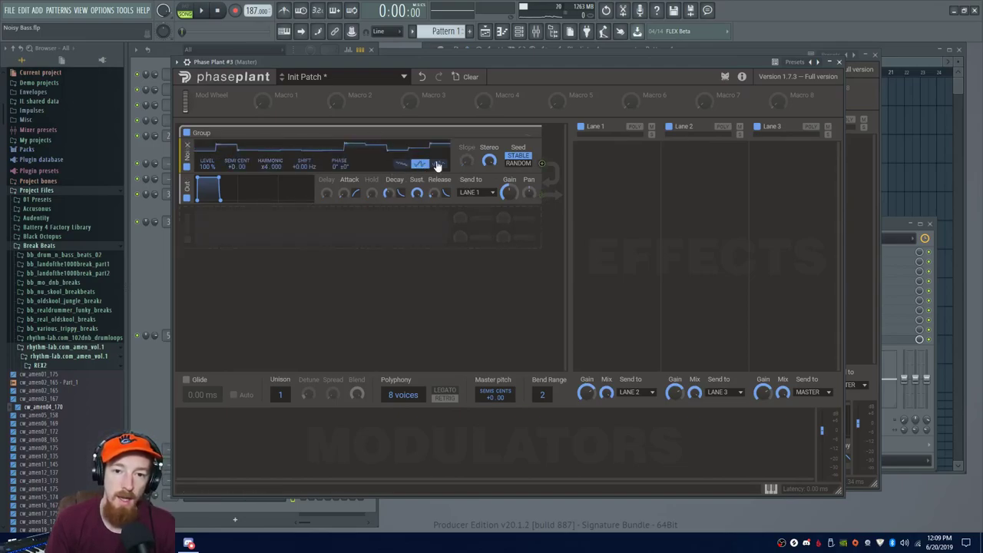
left_click(436, 164)
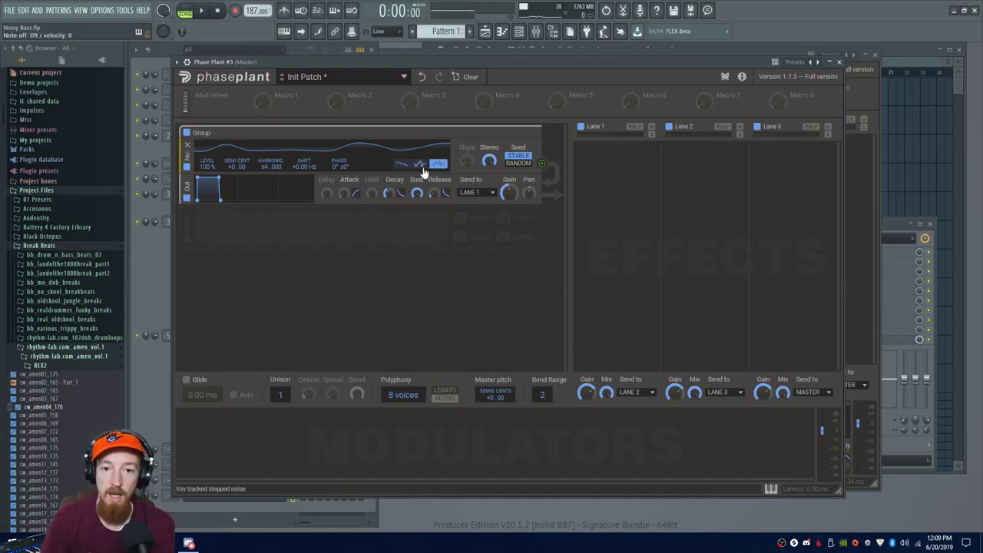
left_click(875, 191)
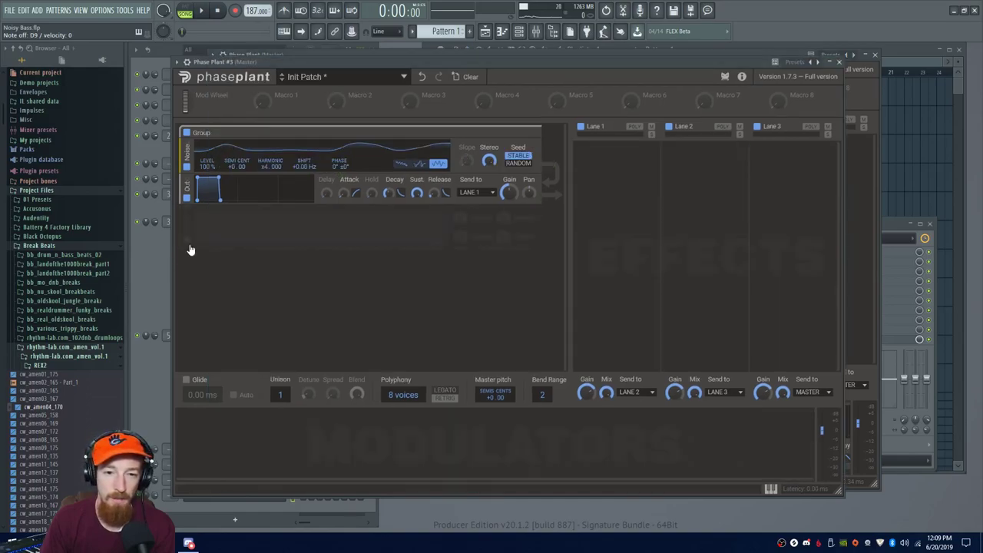
left_click(421, 166)
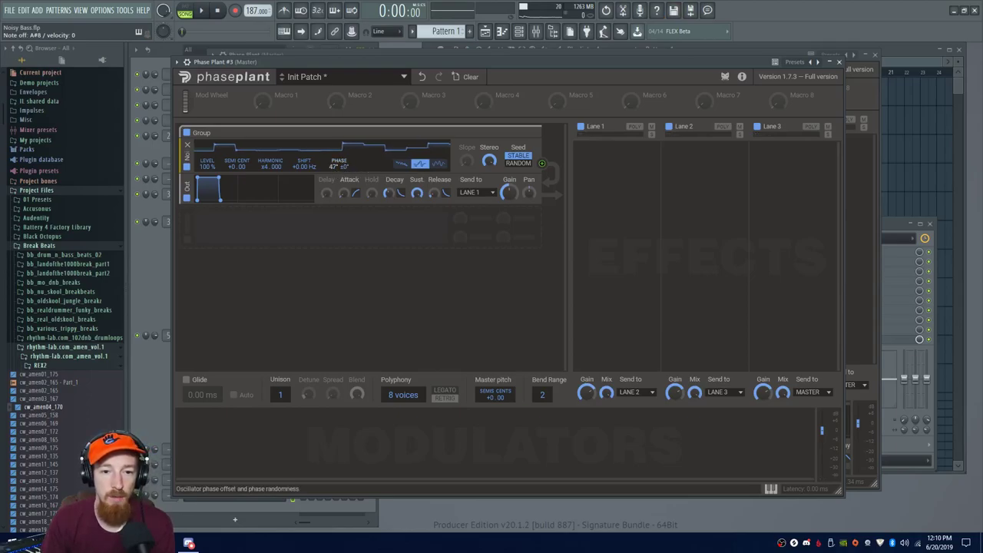
Try the stepped noise's Phase offset at 85°, reset it to 0°, and keep Harmonic at x4.000
left_click_drag(332, 167, 333, 246)
left_click_drag(339, 166, 334, 172)
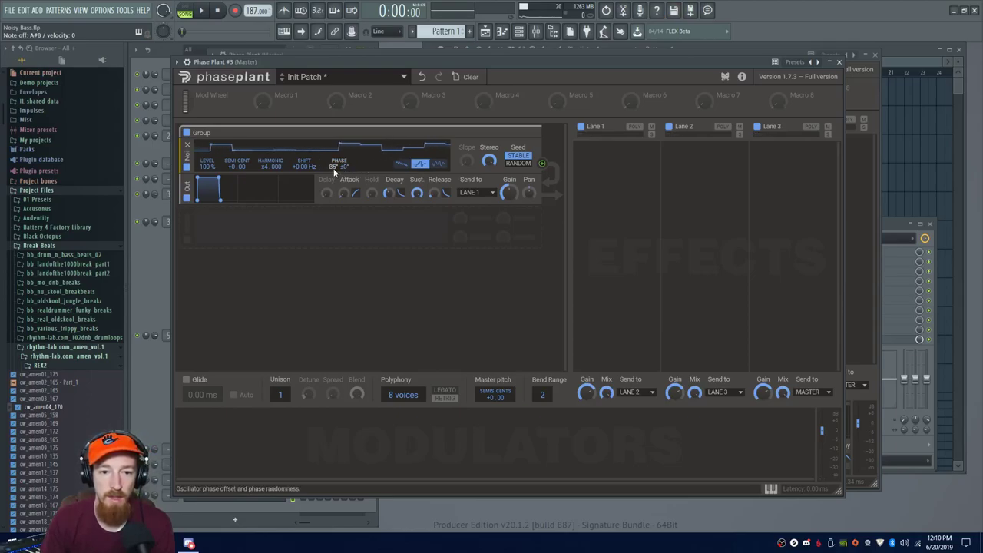
double_click(335, 168)
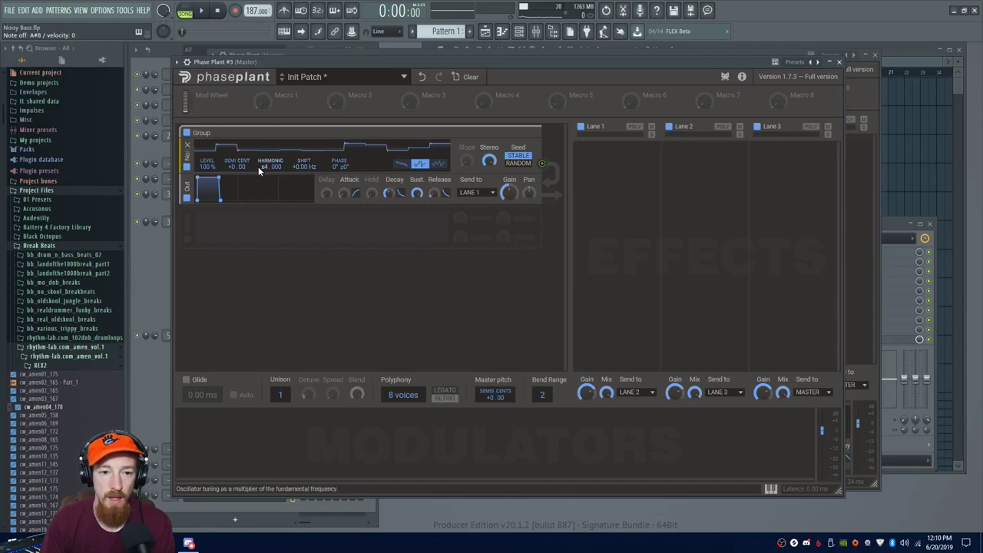
mouse_move(258, 166)
left_mouse_down()
mouse_move(258, 176)
mouse_move(258, 167)
left_mouse_up()
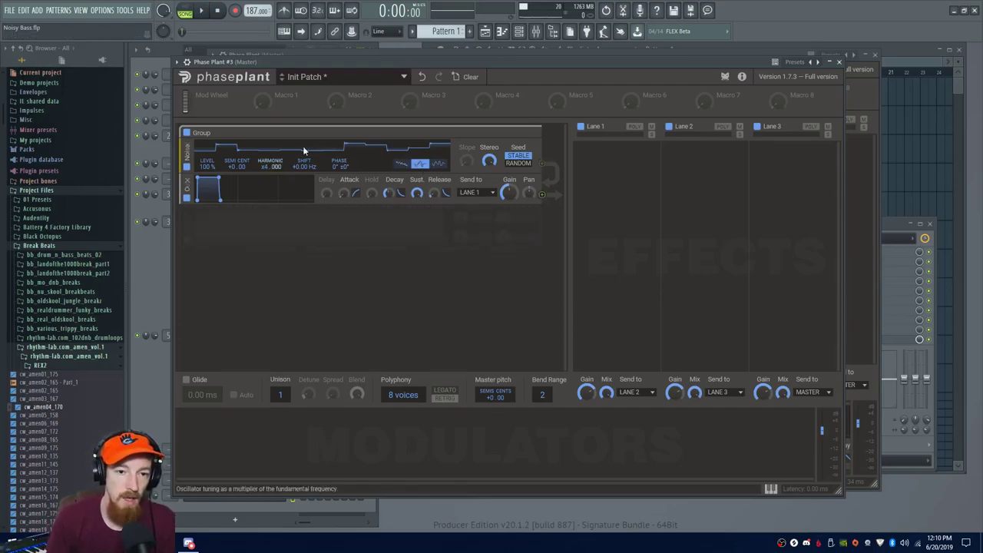
left_click(416, 52)
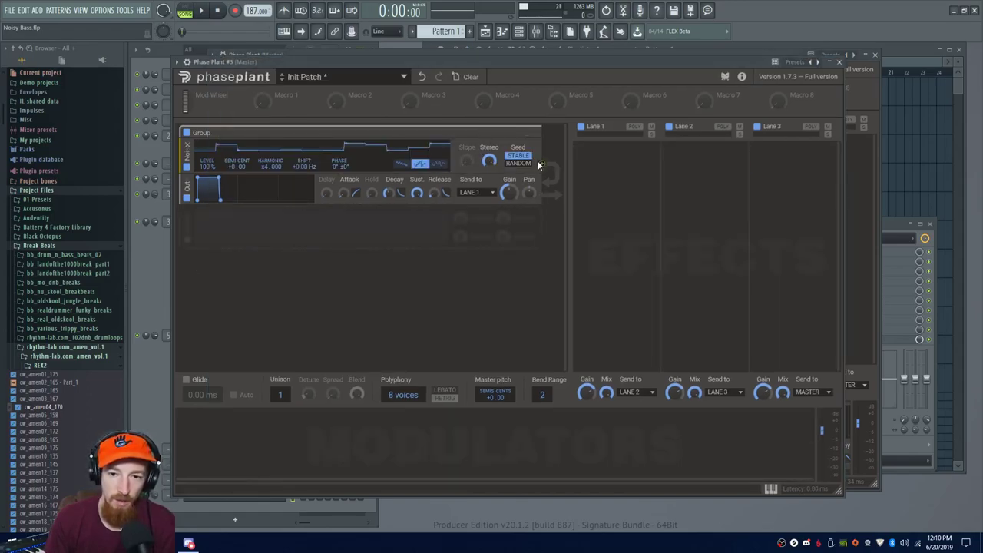
Try the noise's own output on Semi Cent at -50 %, and replace that modulation with positive amounts on its Shift and Phase
left_click_drag(541, 163, 364, 161)
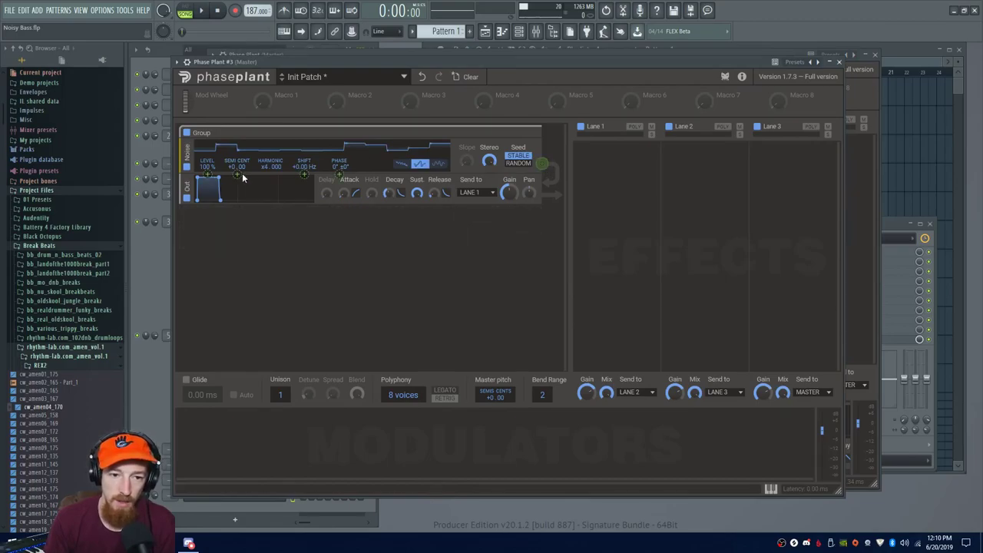
left_click_drag(242, 172, 237, 212)
double_click(207, 175)
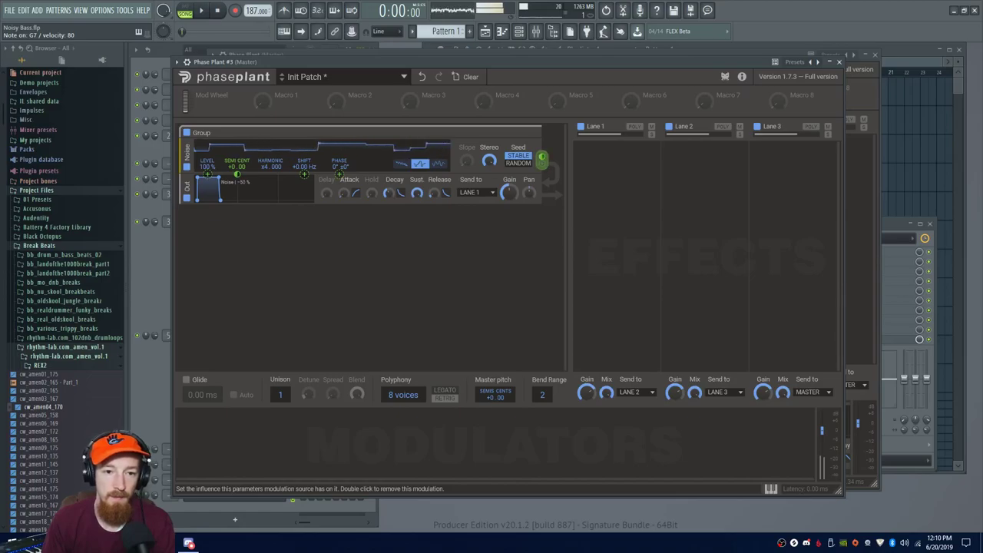
left_click_drag(304, 170, 339, 147)
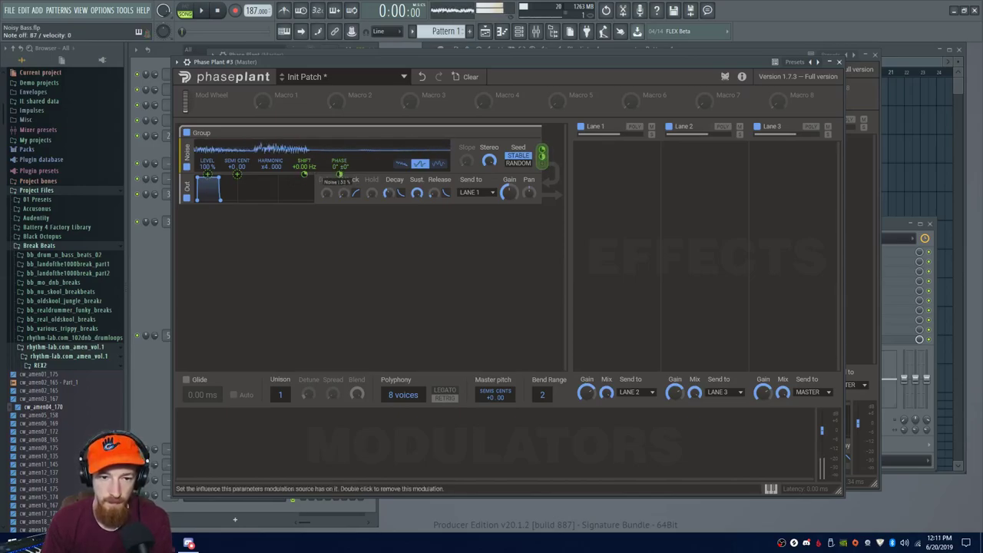
Remove the noise's self-modulation from its Shift and Phase
double_click(304, 176)
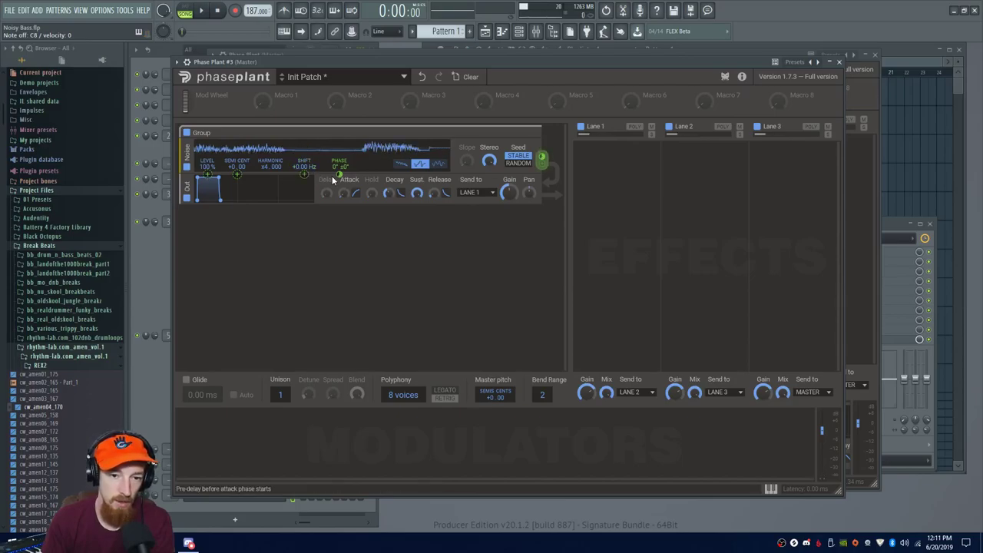
left_click_drag(339, 174, 339, 230)
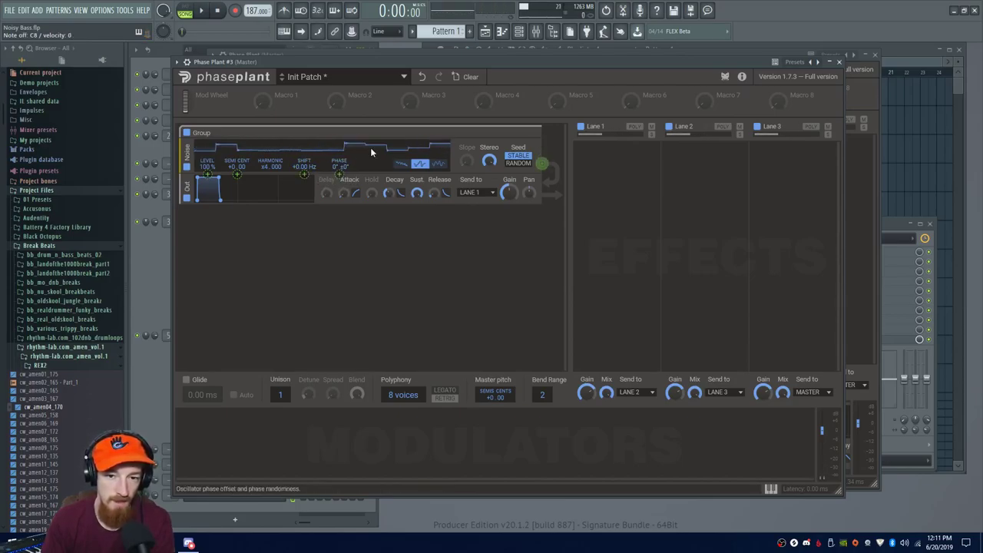
Switch to the Noisy Bass patch, try removing the noise's self-modulation from its Semi Cent and Shift, and undo the removal
left_click_drag(532, 65, 592, 56)
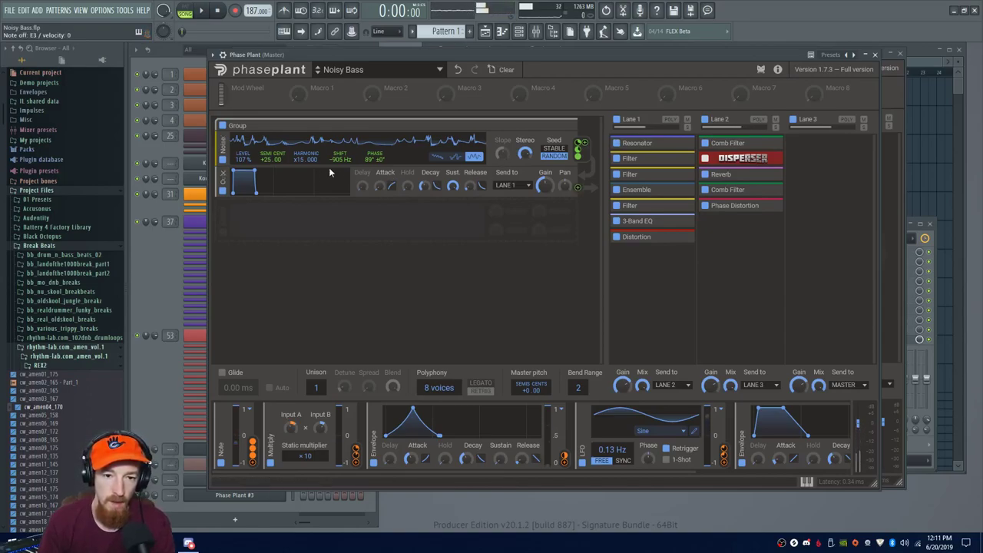
mouse_move(272, 169)
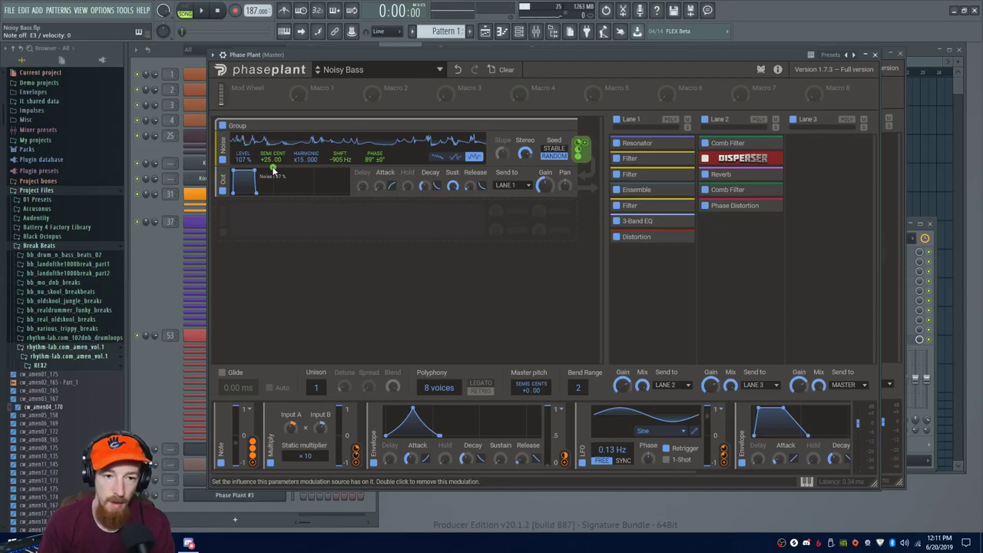
double_click(273, 169)
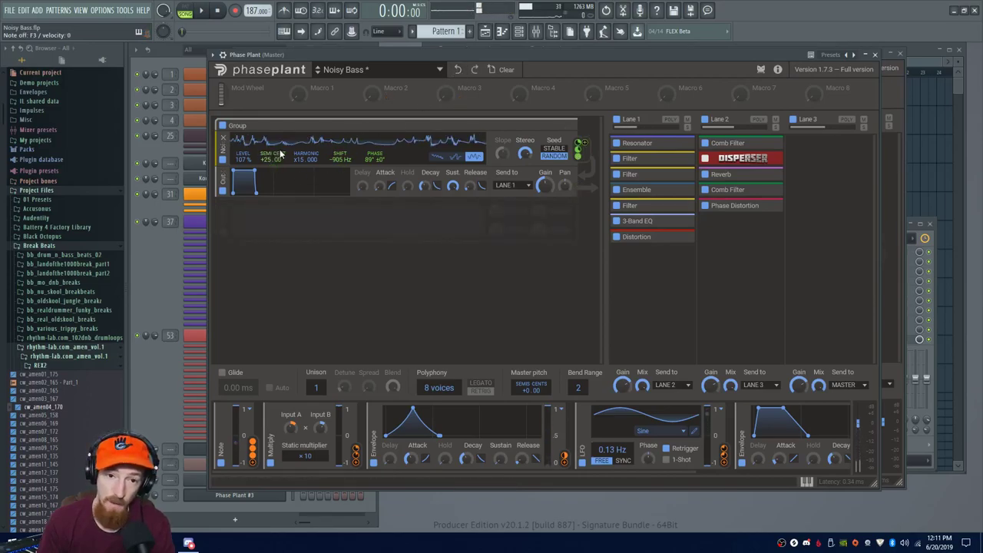
mouse_move(340, 170)
left_click_drag(340, 170, 341, 167)
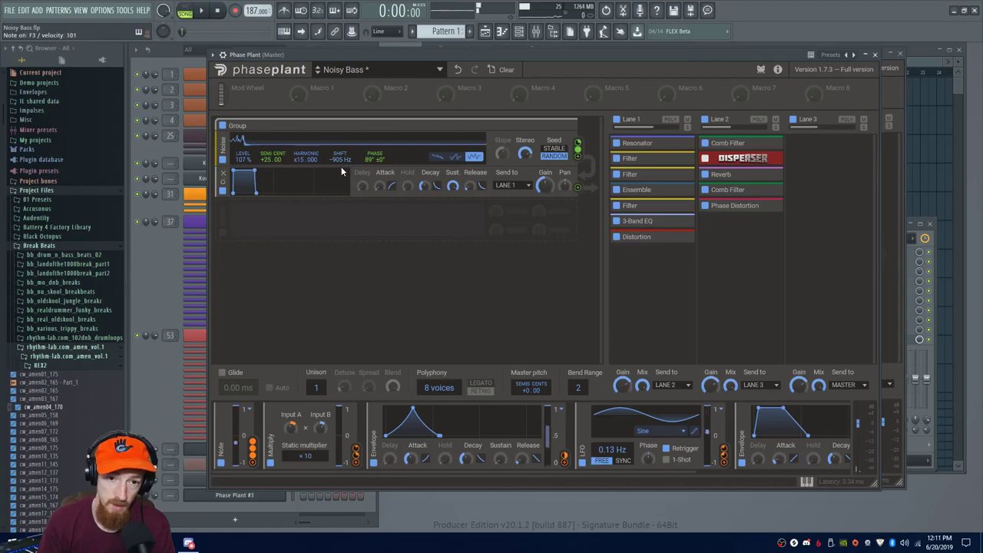
left_click(455, 72)
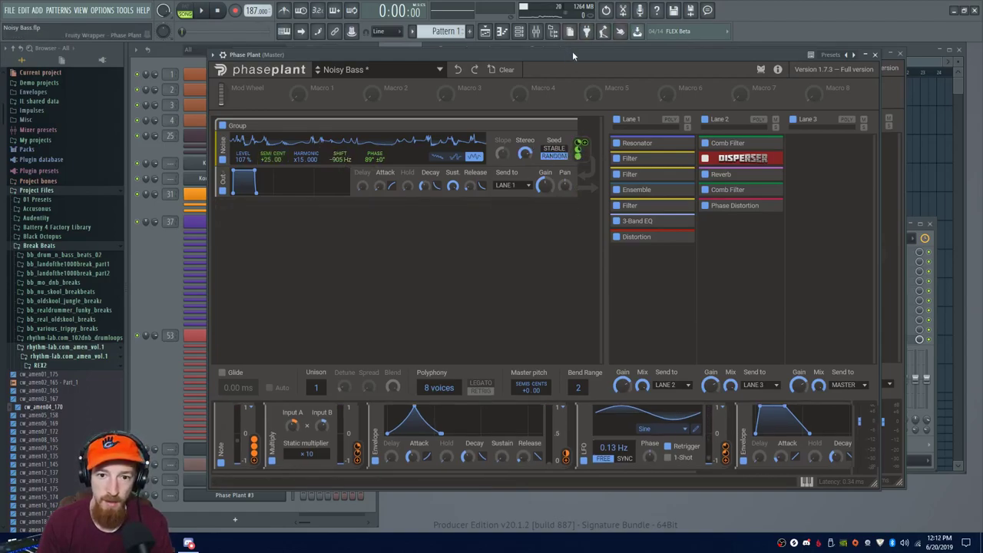
Return to the Phase Plant #3 patch and try the key-tracked smooth noise type, leaving the generator on key-tracked stepped noise
left_click_drag(573, 52, 569, 62)
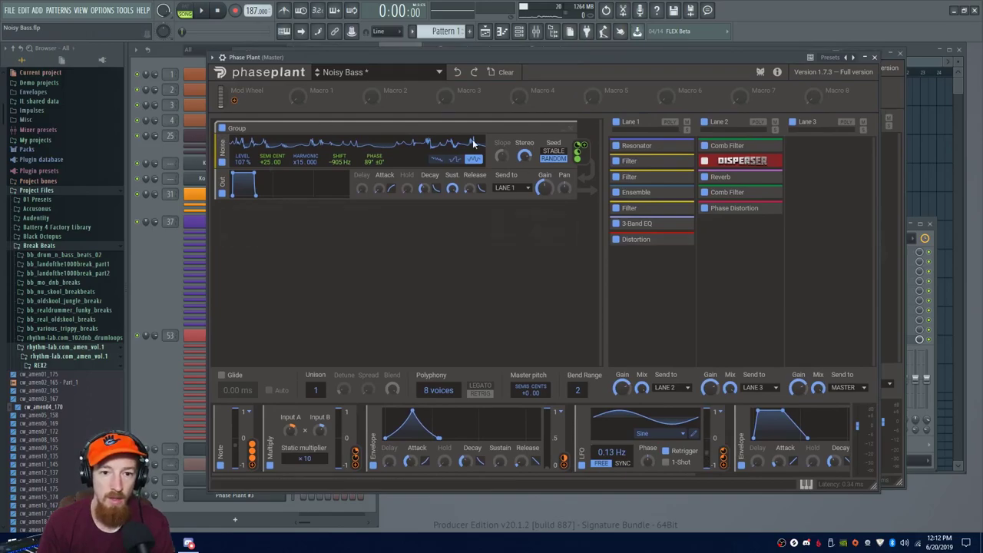
left_click(145, 308)
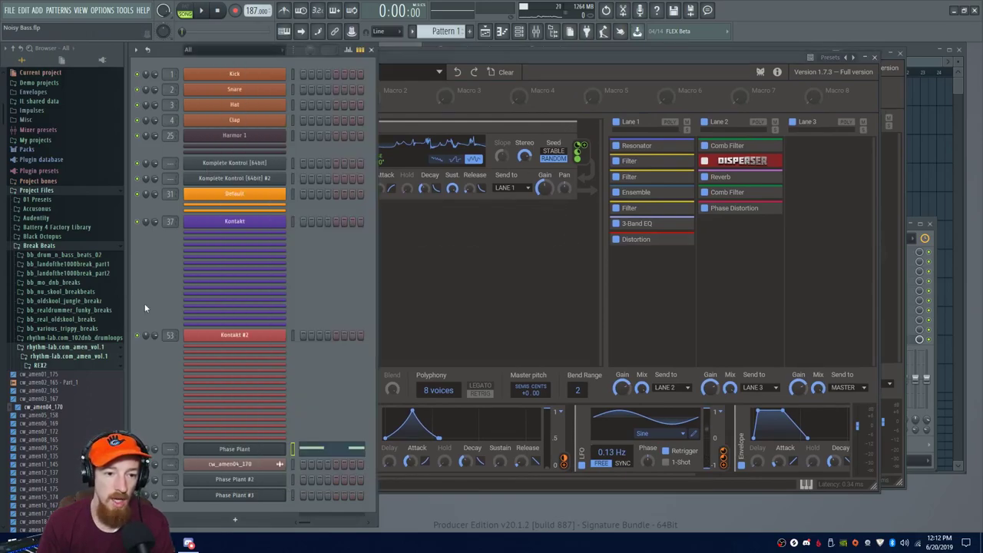
left_click(235, 494)
left_click_drag(453, 56, 397, 43)
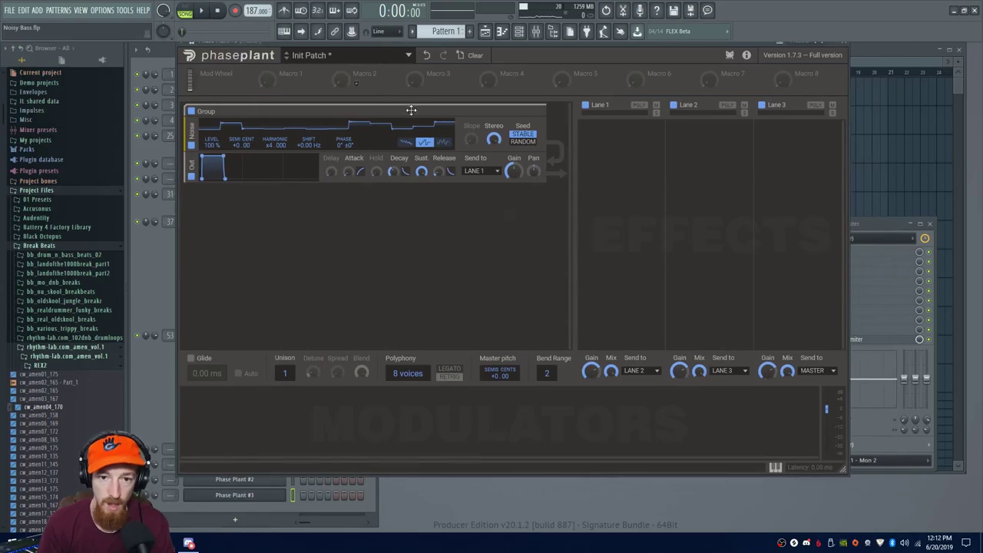
left_click(443, 144)
left_click(424, 143)
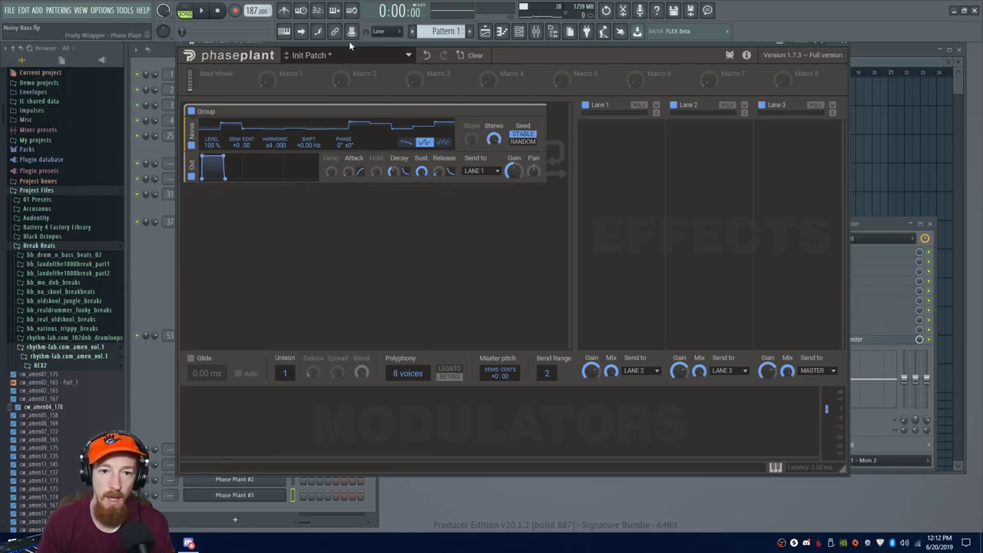
left_click_drag(348, 41, 407, 44)
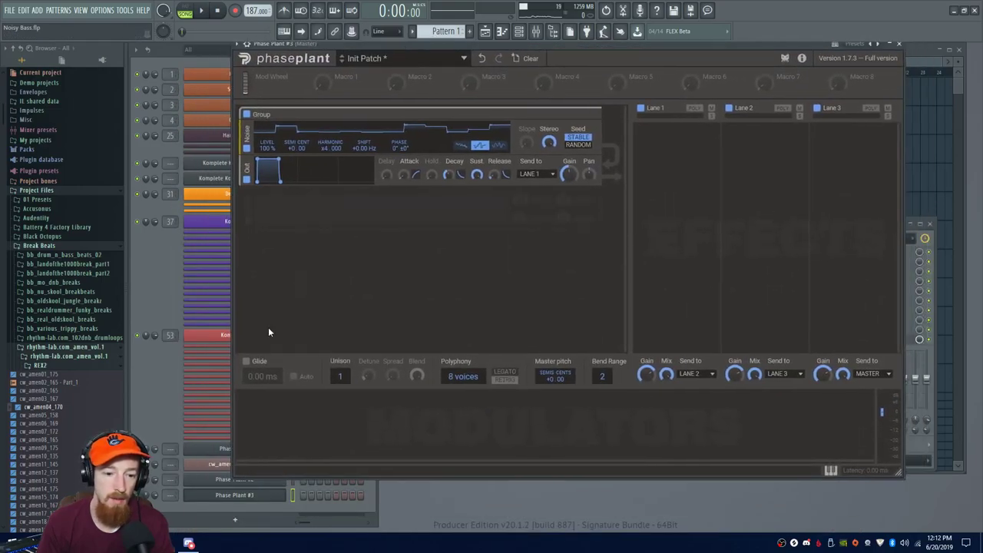
left_click(220, 482)
left_click(223, 481)
left_click(234, 494)
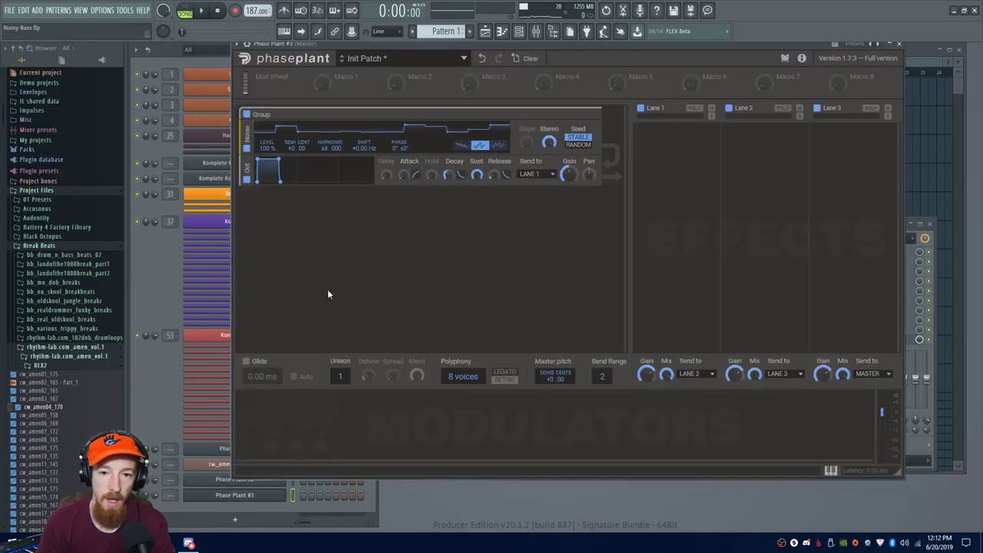
Insert a Filter between the Noise generator and its output, and raise the filter's Cutoff
left_click_drag(436, 58, 426, 91)
left_click(490, 252)
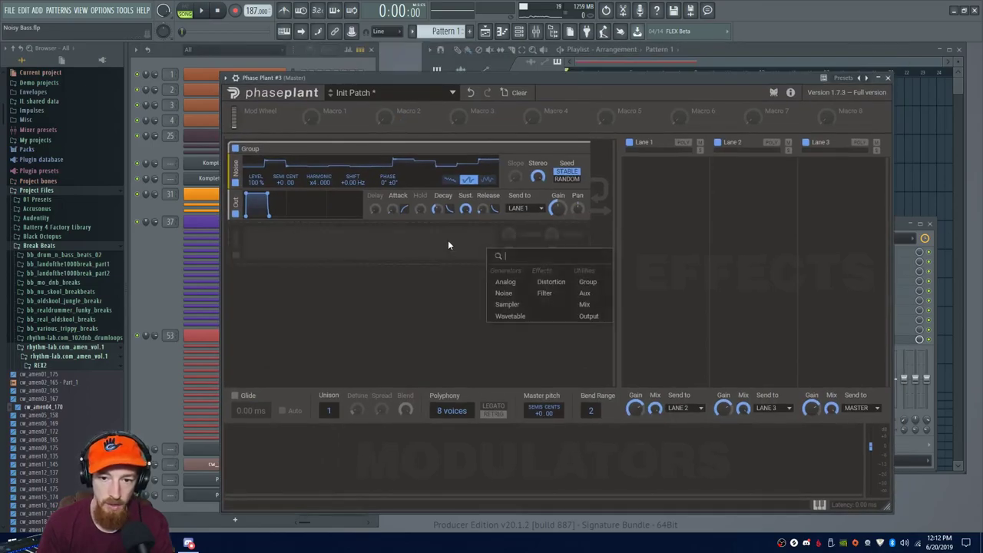
left_click(544, 293)
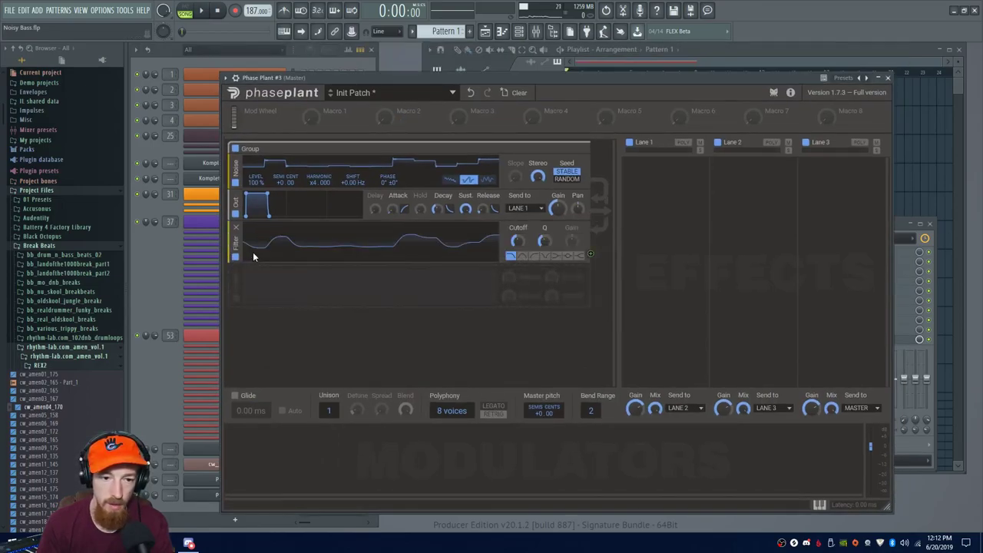
left_click(347, 296)
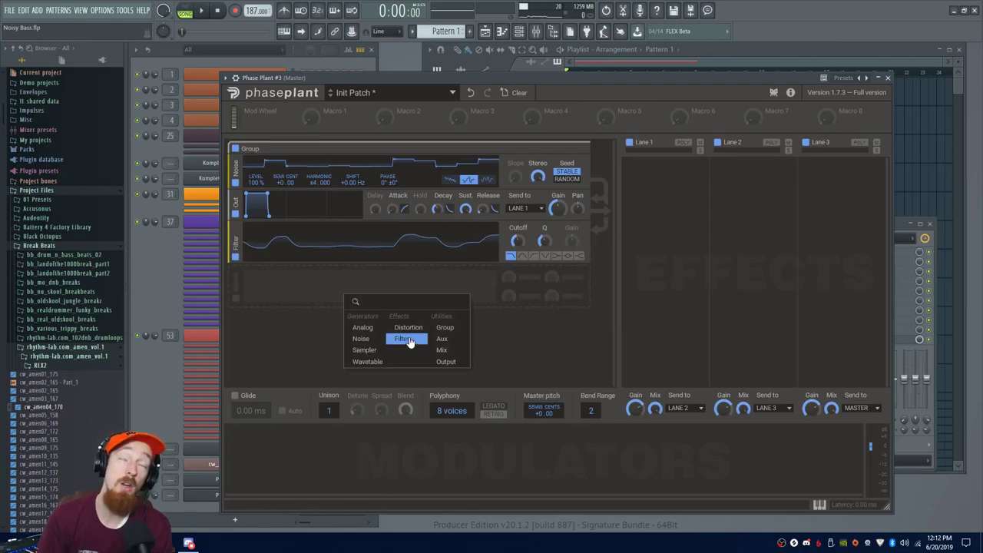
left_click(239, 244)
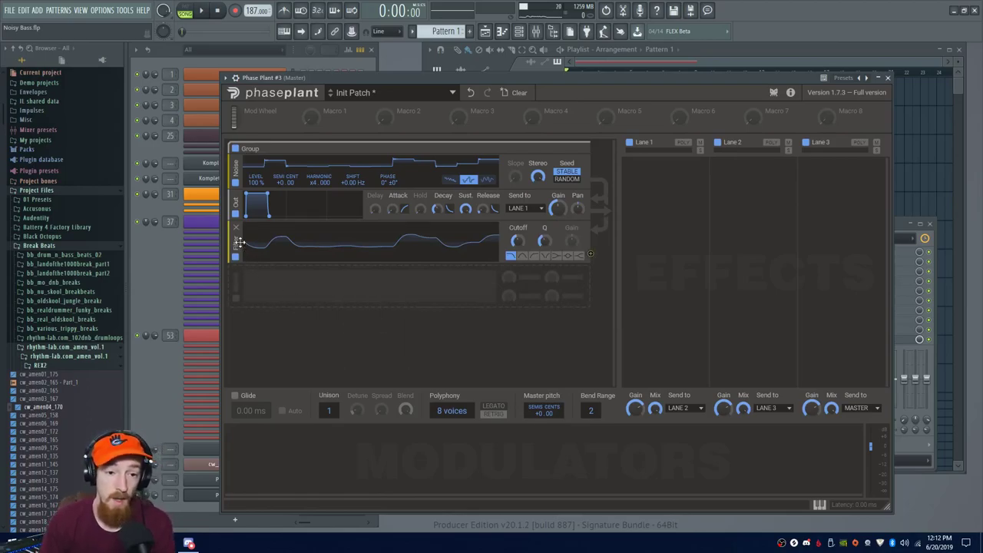
left_click_drag(236, 242, 244, 192)
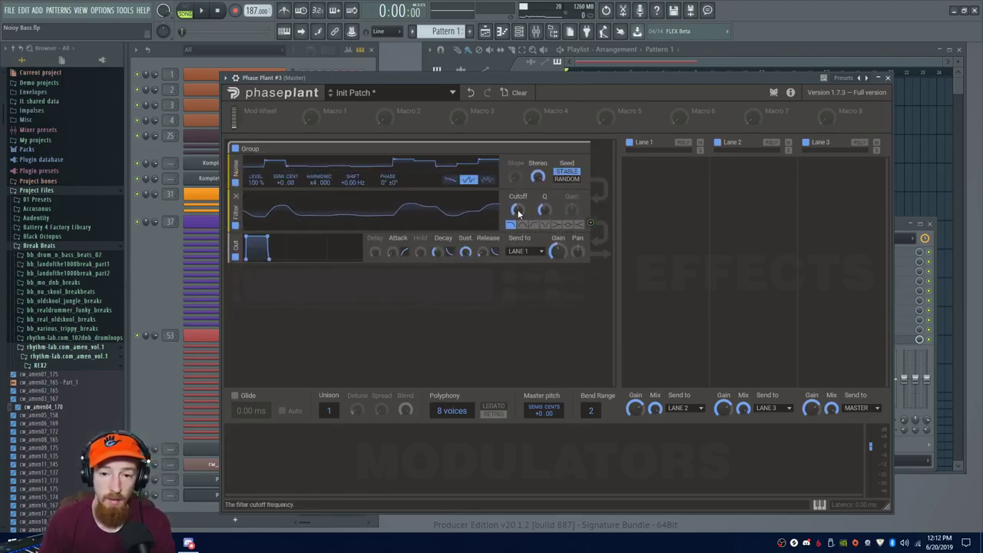
mouse_move(518, 209)
left_mouse_down()
mouse_move(517, 187)
mouse_move(521, 208)
left_mouse_up()
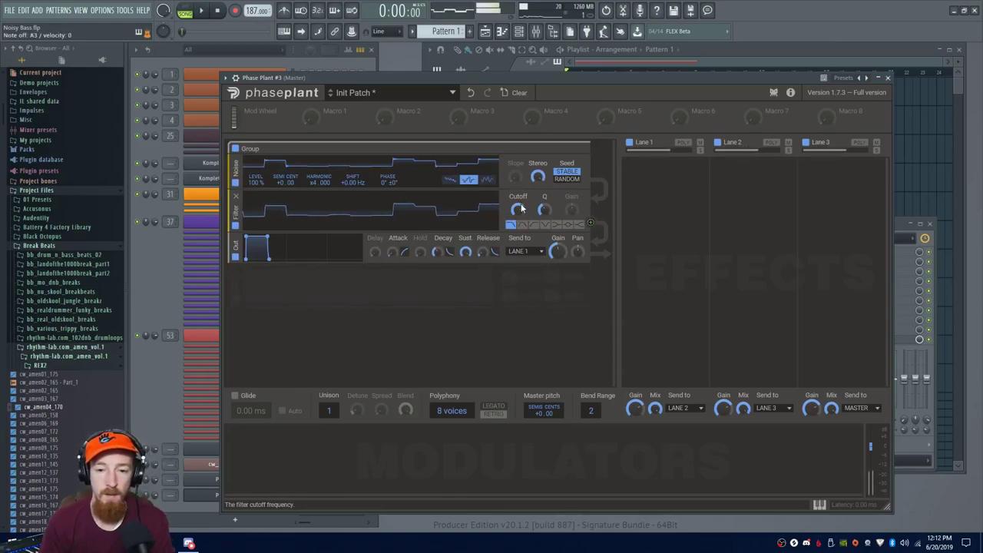
Add a Comb Filter effect to Lane 1 and set its frequency to 323 Hz
left_click(649, 184)
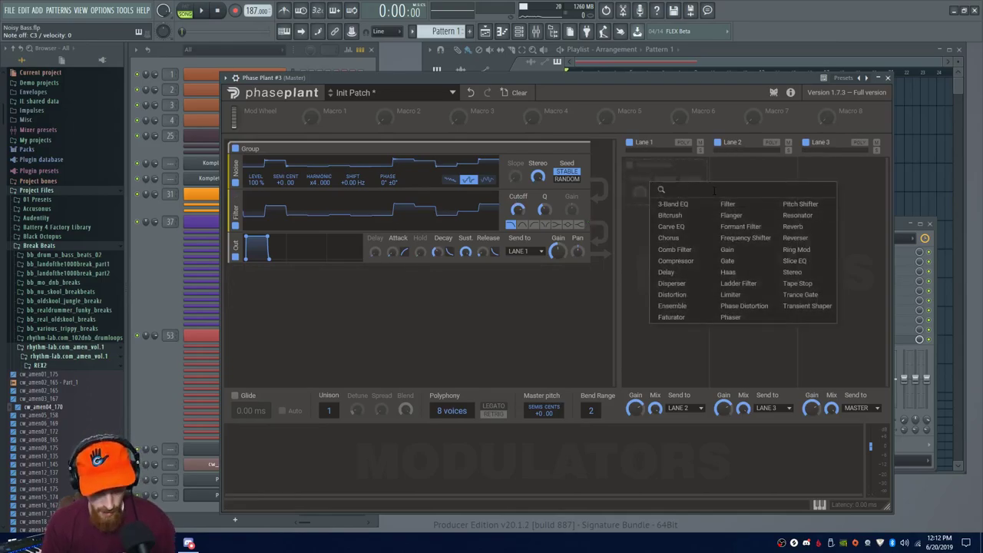
type("comb")
key("Return")
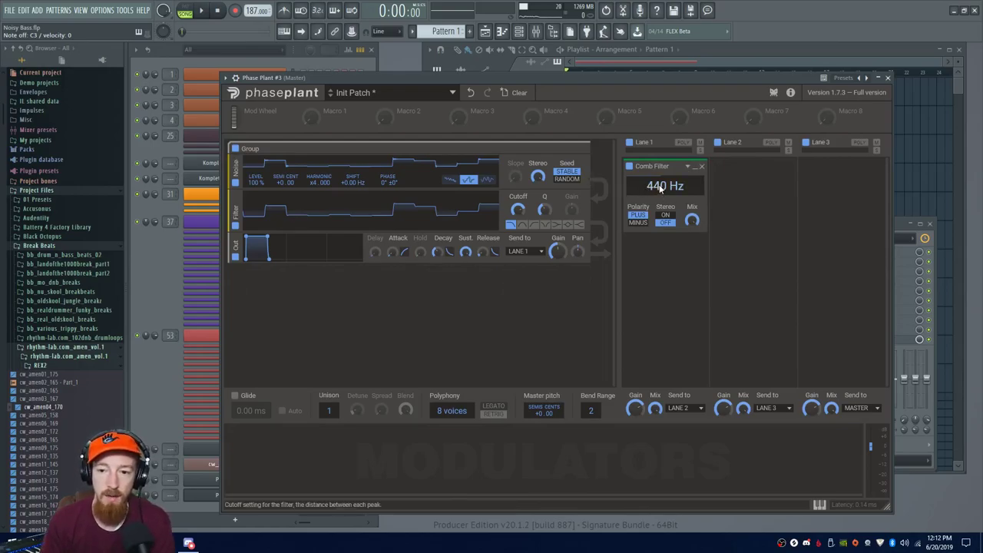
left_click_drag(659, 188, 660, 209)
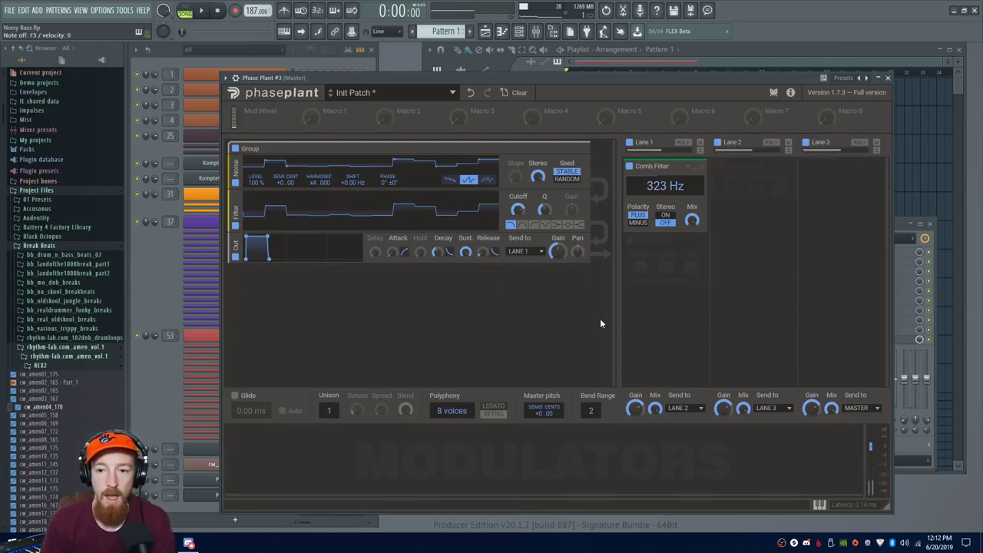
Add a MIDI Note modulator and assign it to the Comb Filter's frequency
left_click(278, 467)
mouse_move(307, 483)
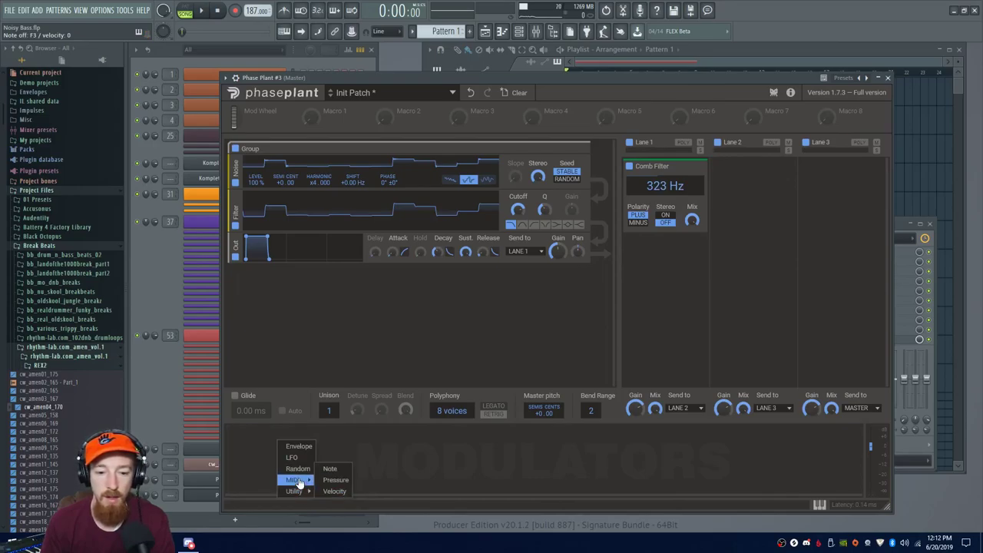
left_click(330, 470)
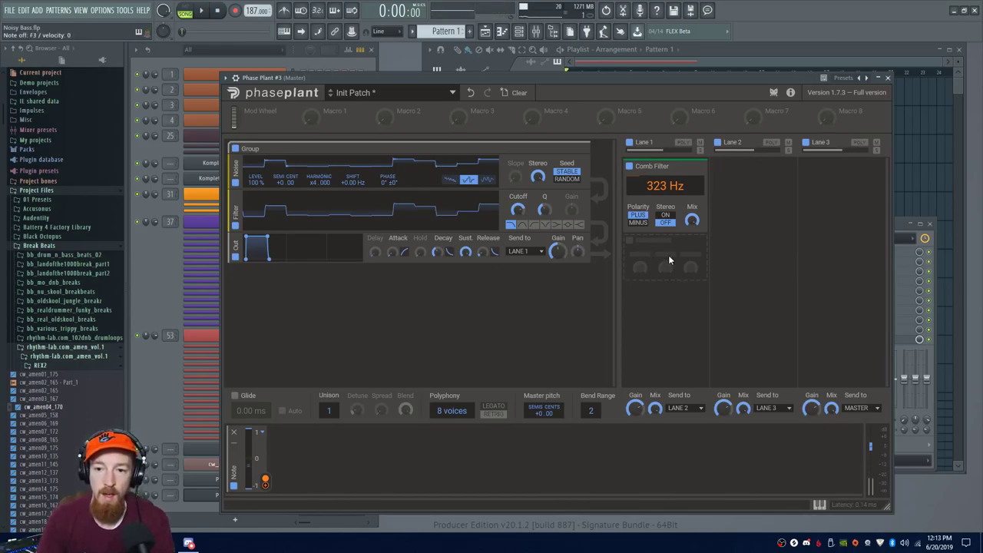
left_click(322, 445)
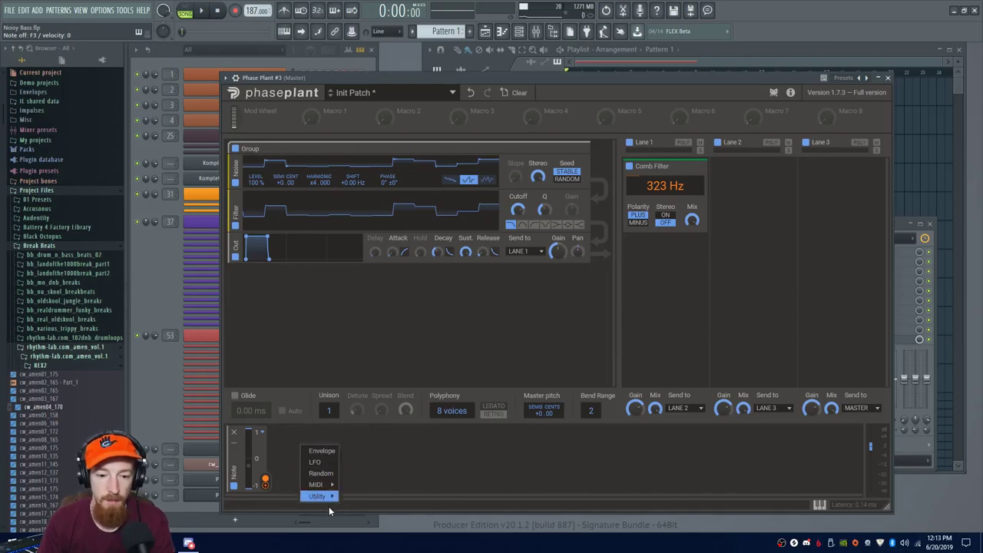
mouse_move(330, 499)
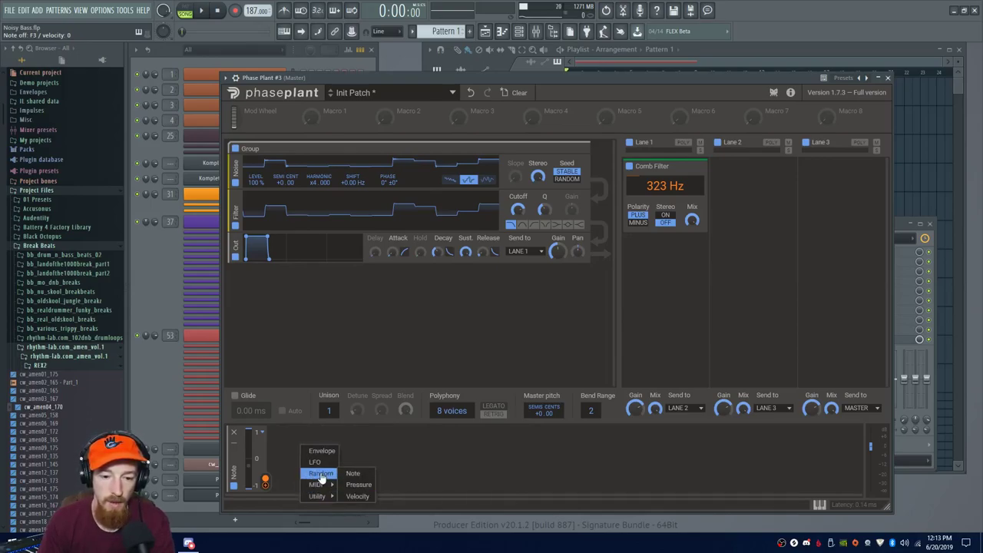
left_click(352, 325)
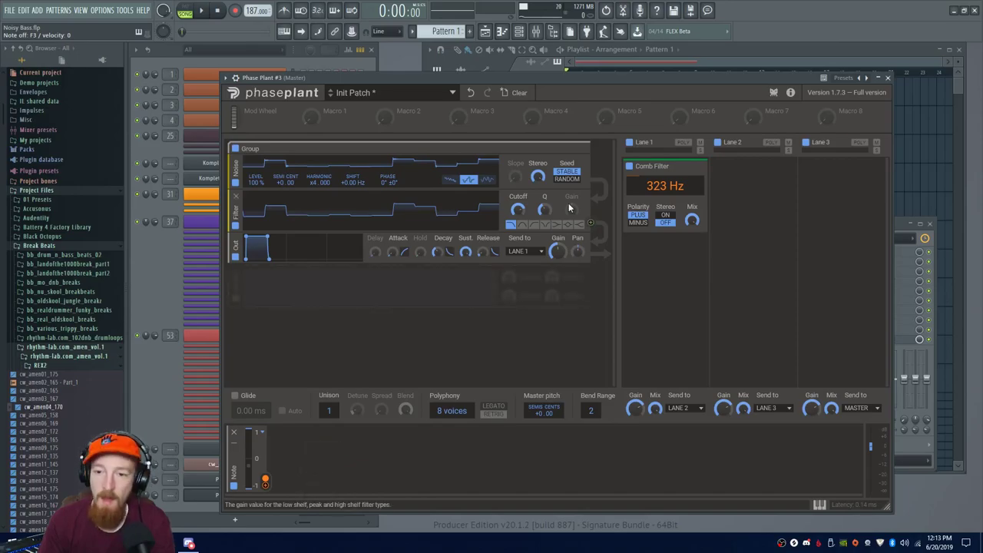
Add a Flanger after the Comb Filter in Lane 1, collapse the Comb Filter, and adjust the Flanger's Motion
left_click(671, 269)
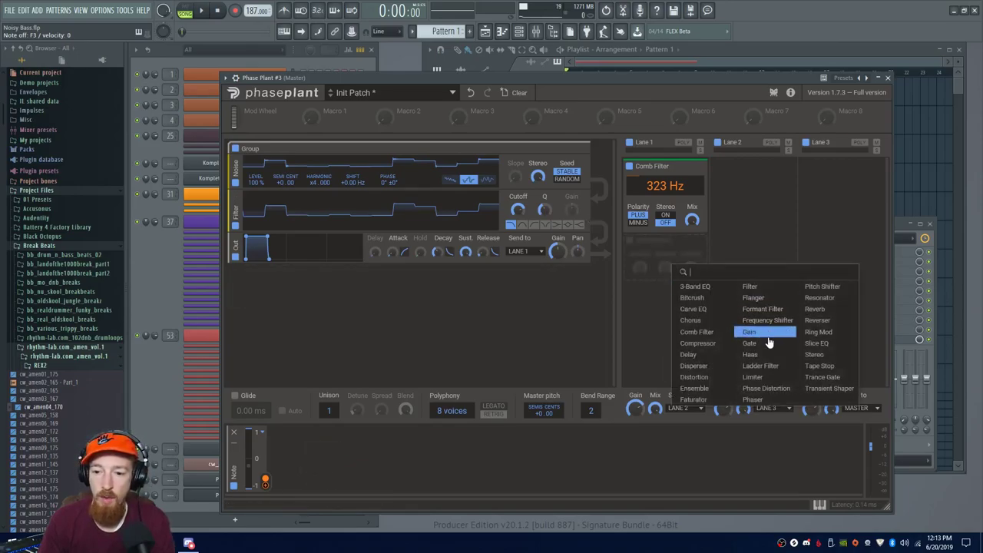
left_click(745, 300)
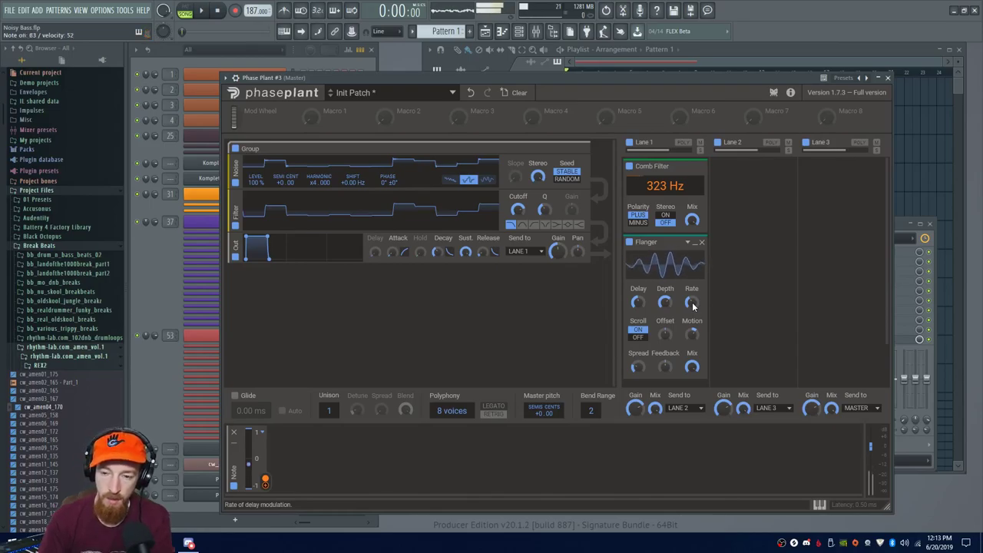
left_click(285, 462)
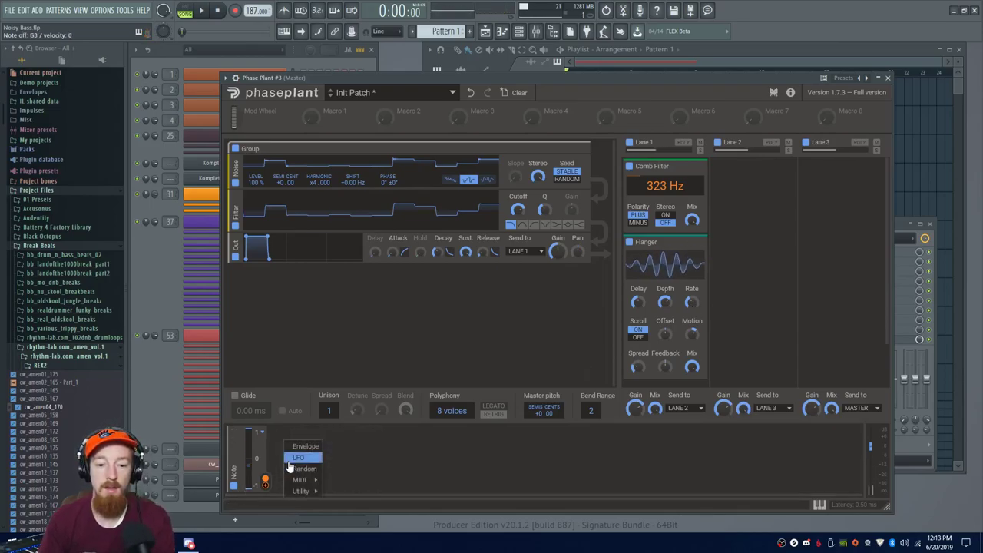
left_click(765, 289)
left_click(694, 167)
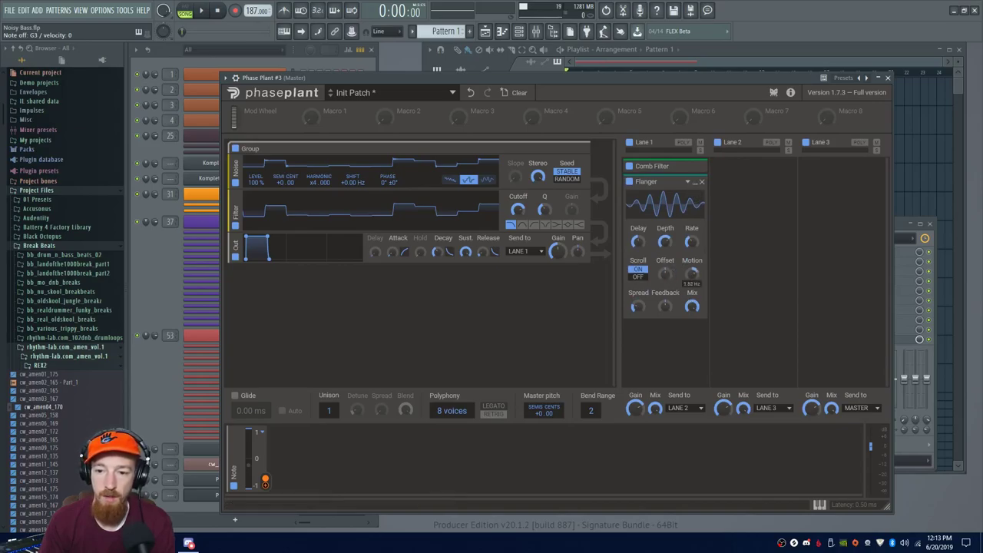
mouse_move(691, 274)
left_mouse_down()
mouse_move(692, 257)
mouse_move(691, 278)
left_mouse_up()
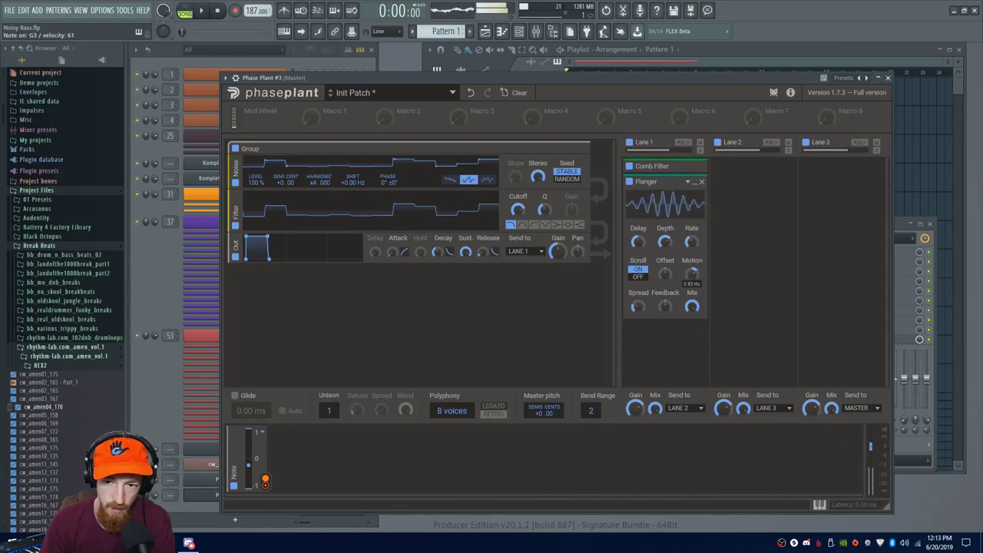
Collapse the Flanger and add a Disperser effect after it in Lane 1
left_click(693, 181)
left_click(665, 208)
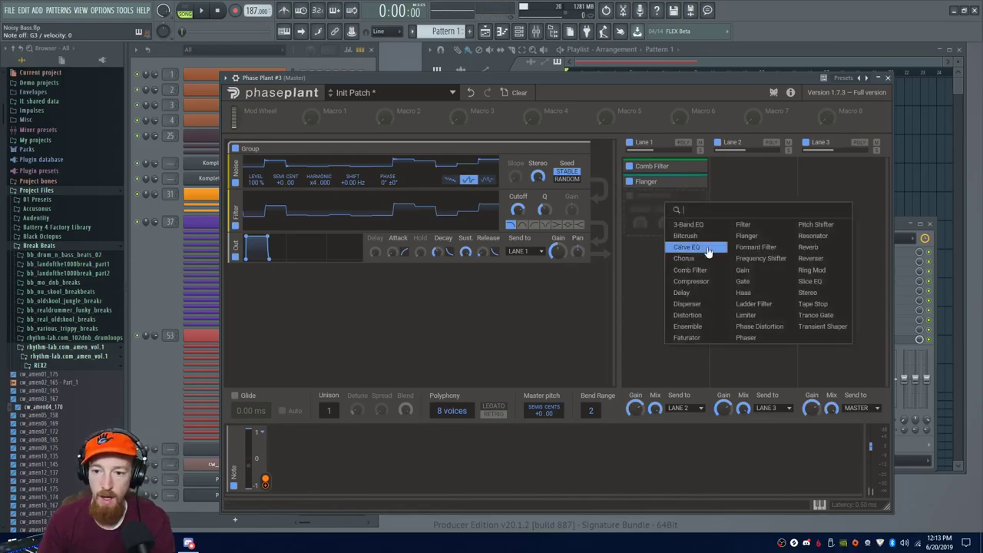
type("disp")
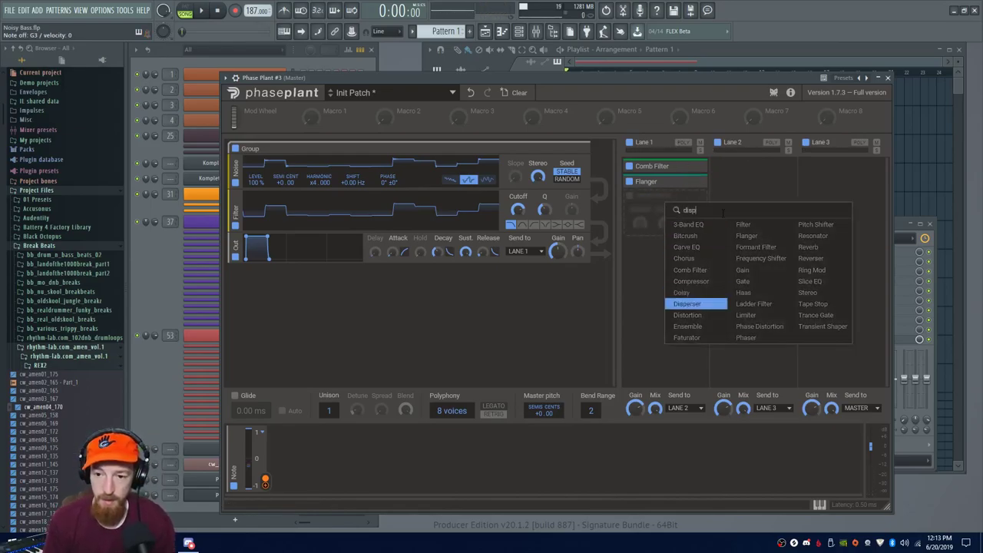
key("Return")
Add an Envelope modulator, assign it to the Disperser's frequency, and lengthen the envelope's attack
left_click(298, 477)
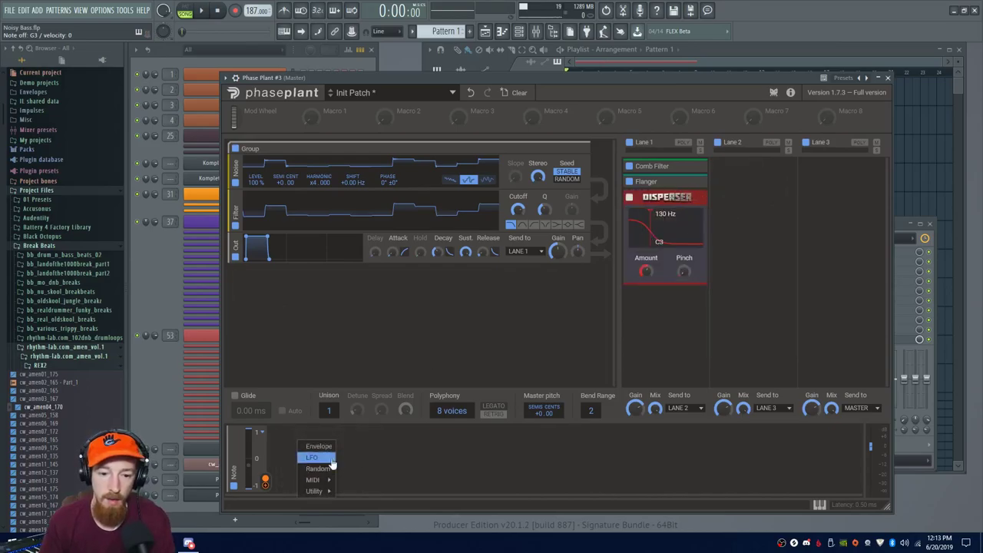
left_click(319, 446)
left_click_drag(474, 486, 475, 490)
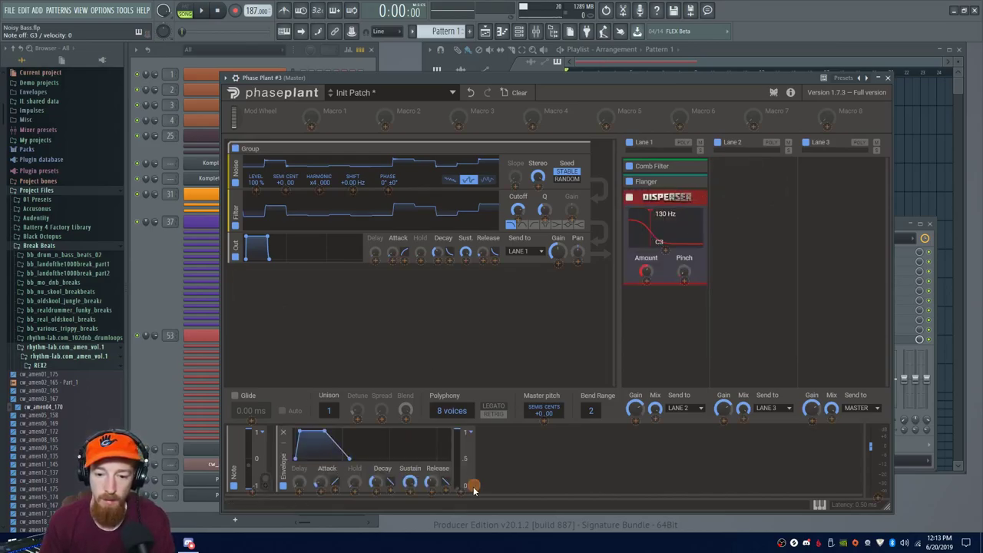
left_click_drag(651, 274, 665, 252)
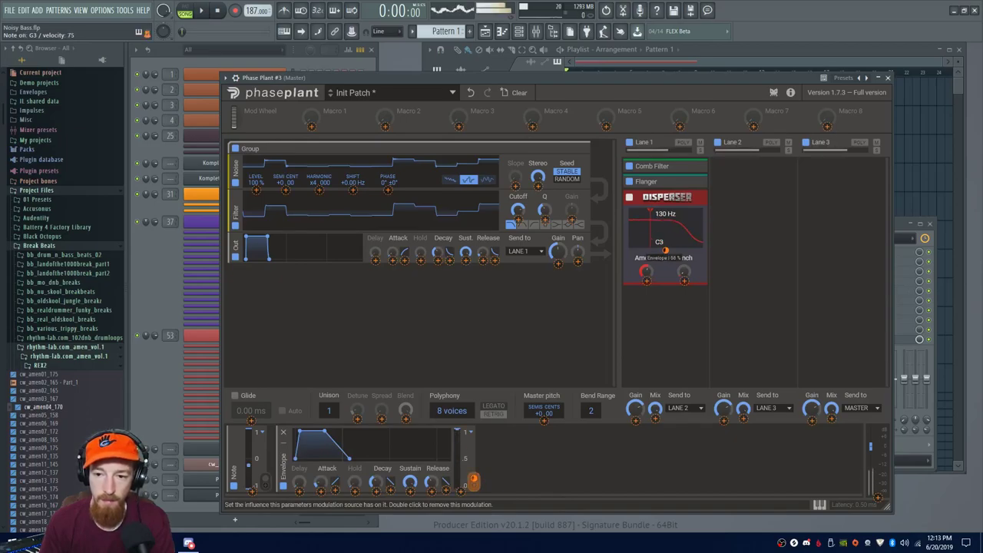
left_click_drag(319, 483, 319, 472)
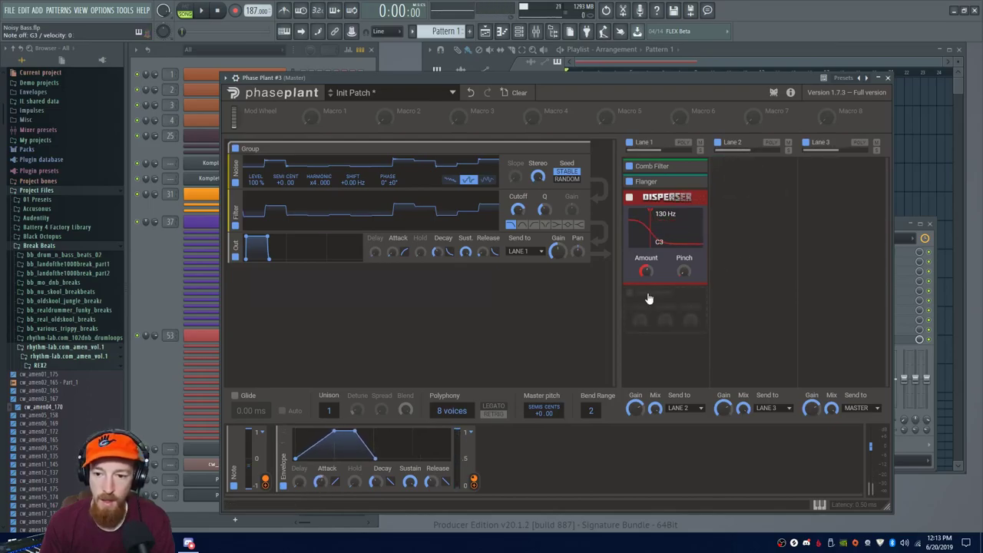
Add a Filter effect after the Disperser in Lane 1
left_click(650, 297)
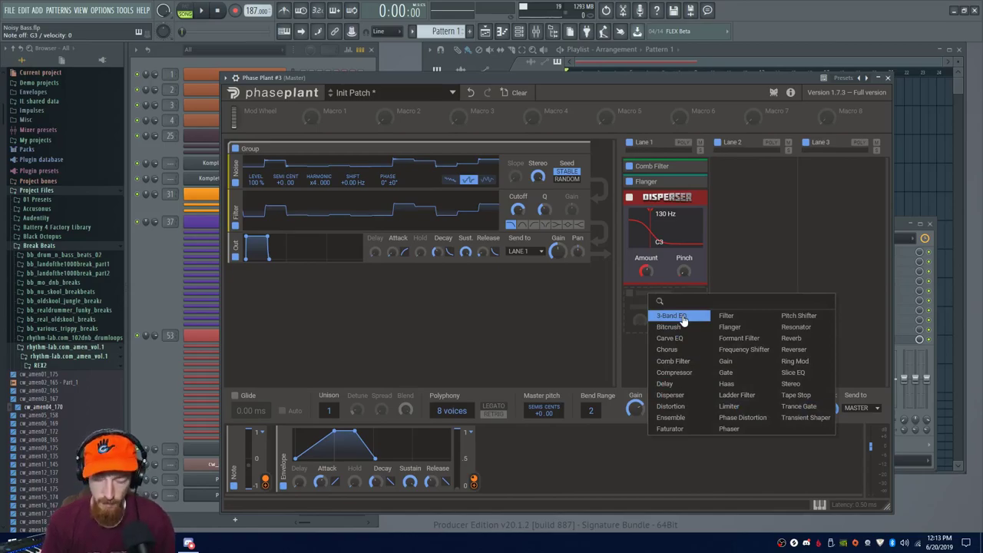
type("di")
key("BackSpace")
key("BackSpace")
type("fi")
key("Return")
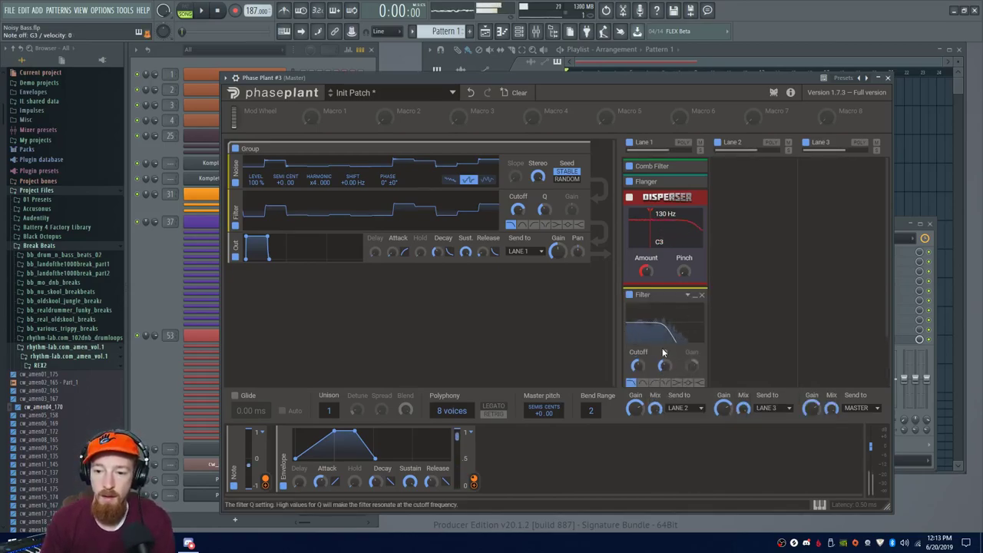
Modulate the Lane 1 Filter's cutoff with the Envelope, raise its Q, and collapse the Filter and Disperser
left_click_drag(474, 481, 714, 334)
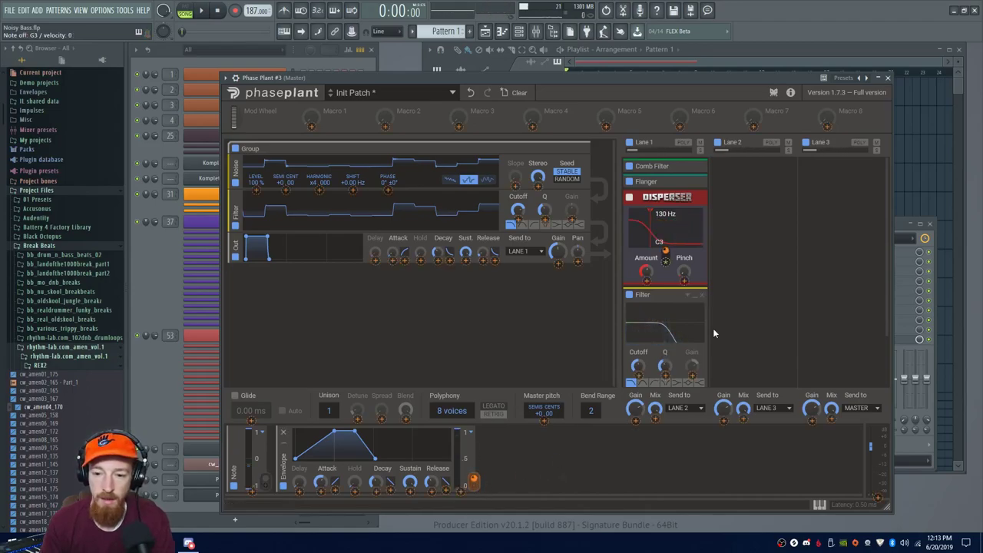
left_click_drag(627, 380, 638, 350)
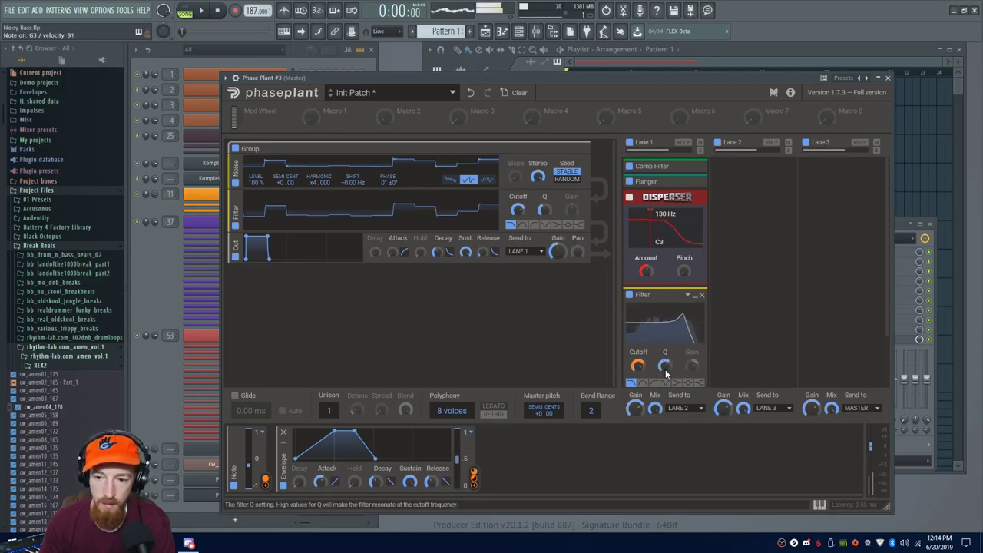
left_click(696, 296)
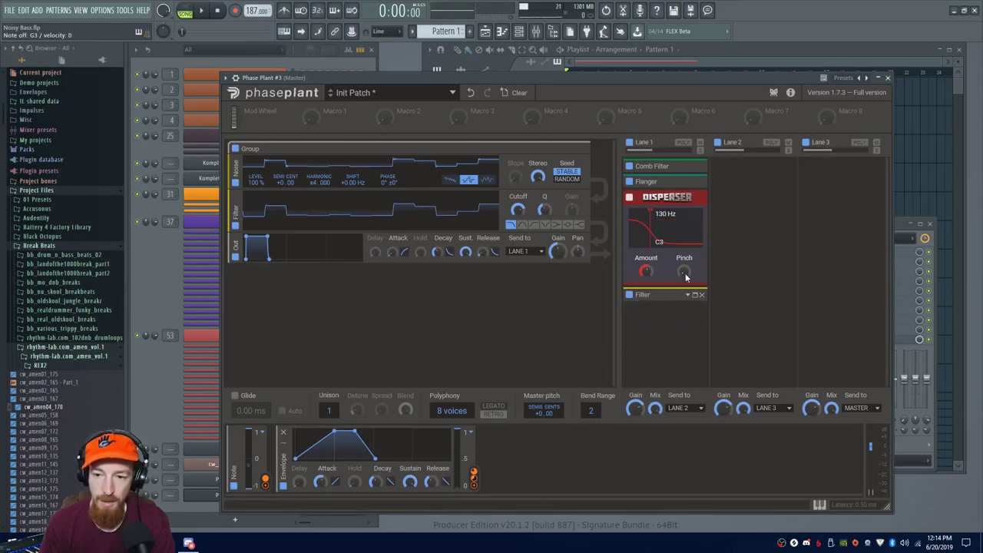
left_click(695, 199)
Add a Formant Filter after the Filter in Lane 1 and move its formant point near the upper edge of the display
left_click(659, 239)
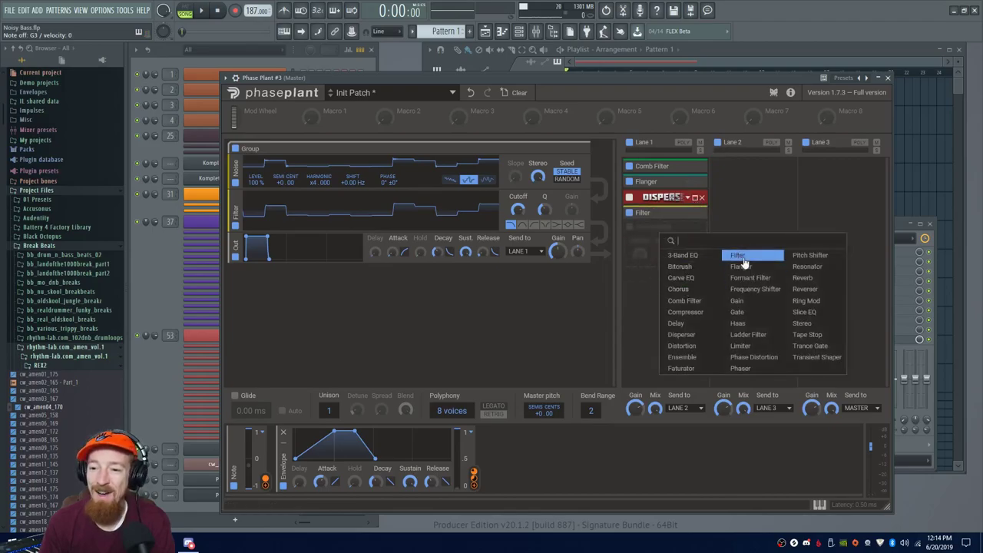
left_click(753, 278)
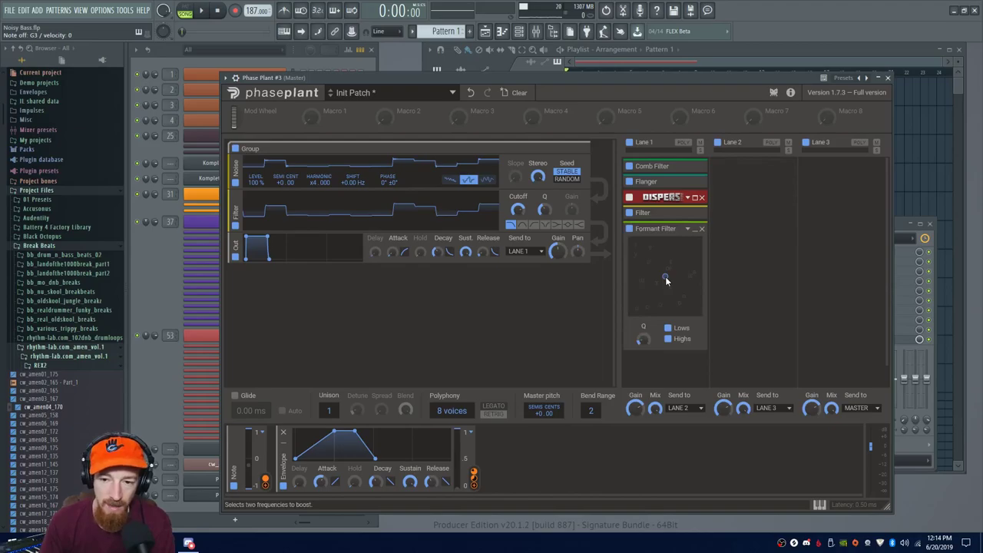
left_click_drag(665, 277, 642, 304)
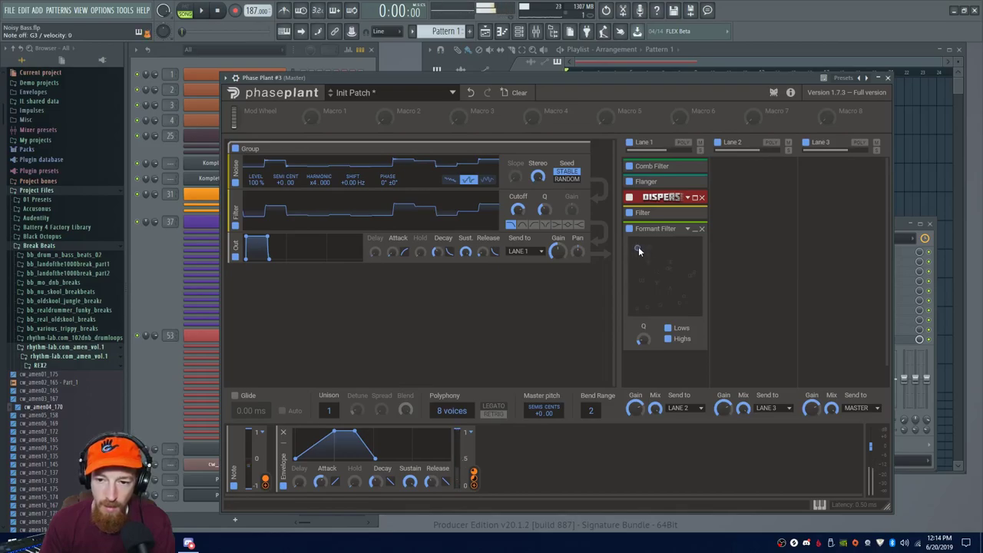
mouse_move(657, 247)
left_mouse_down()
mouse_move(672, 261)
mouse_move(650, 244)
left_mouse_up()
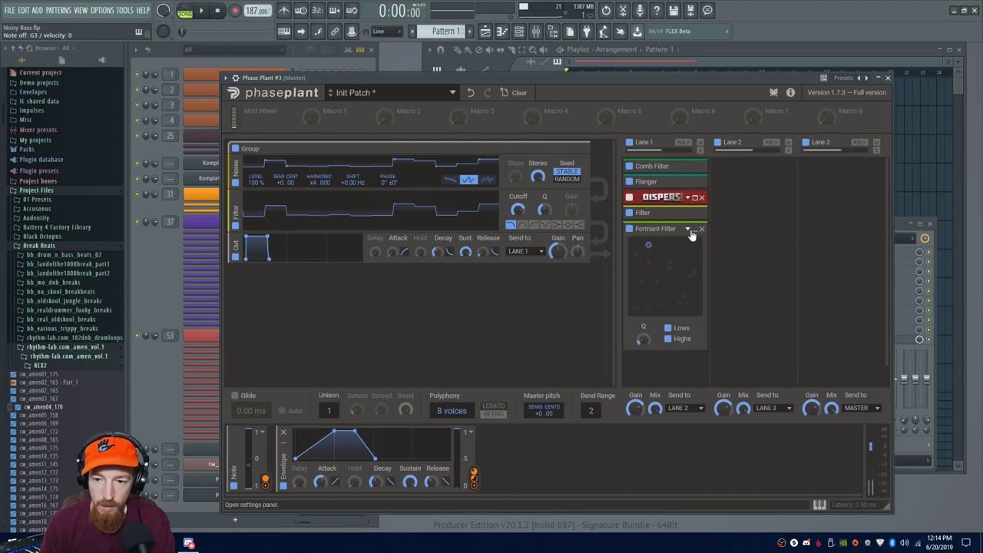
Collapse the Formant Filter and add a Chorus after it in Lane 1
left_click(694, 228)
left_click(678, 242)
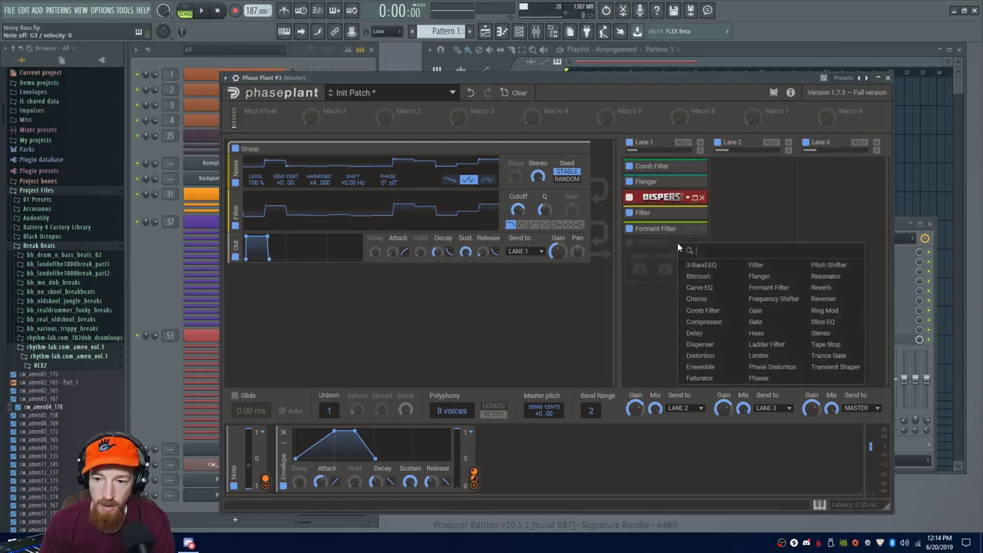
left_click(715, 290)
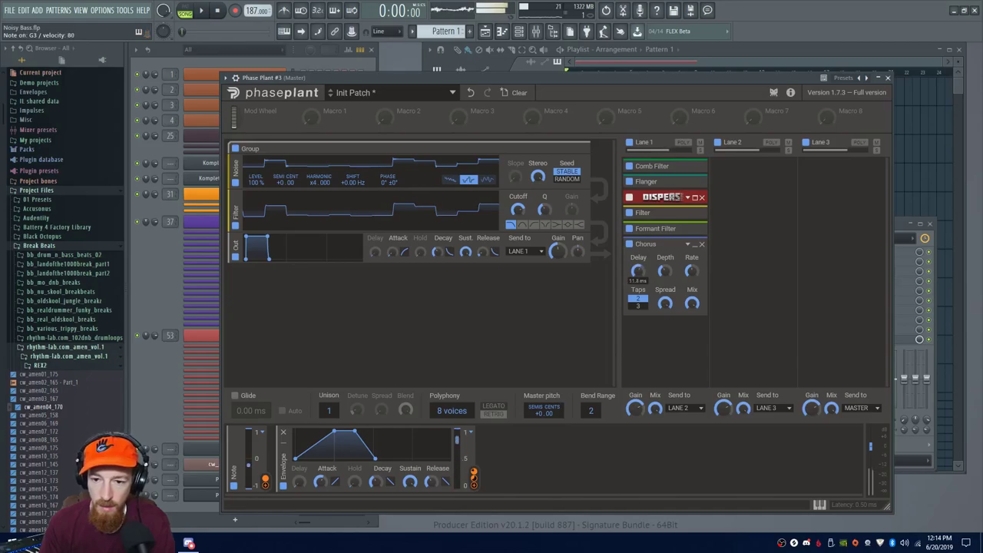
Add an Analog generator with a triangle wave at harmonic x2.000 and assign it to modulate the Noise generator's Shift
left_click(364, 299)
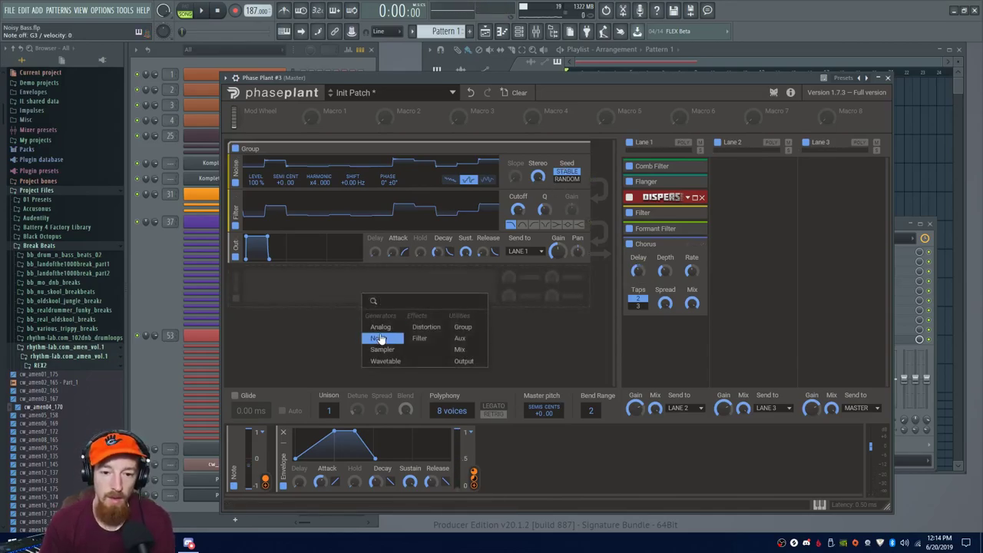
left_click(380, 328)
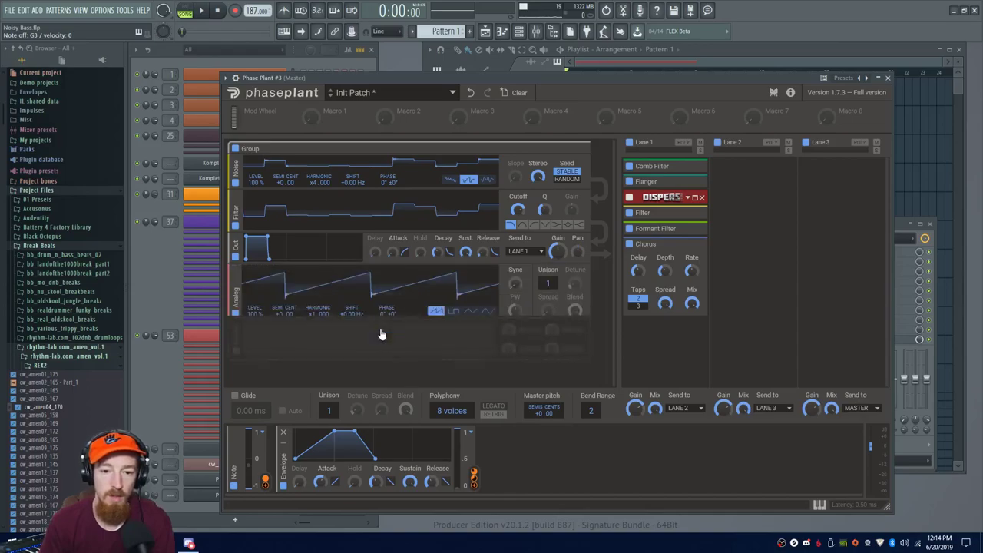
left_click(471, 311)
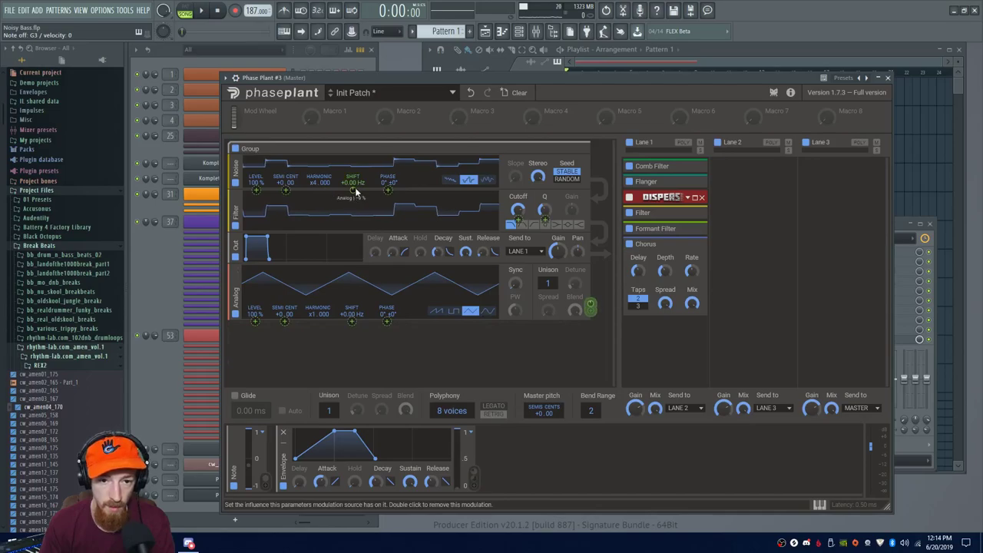
left_click_drag(354, 190, 353, 197)
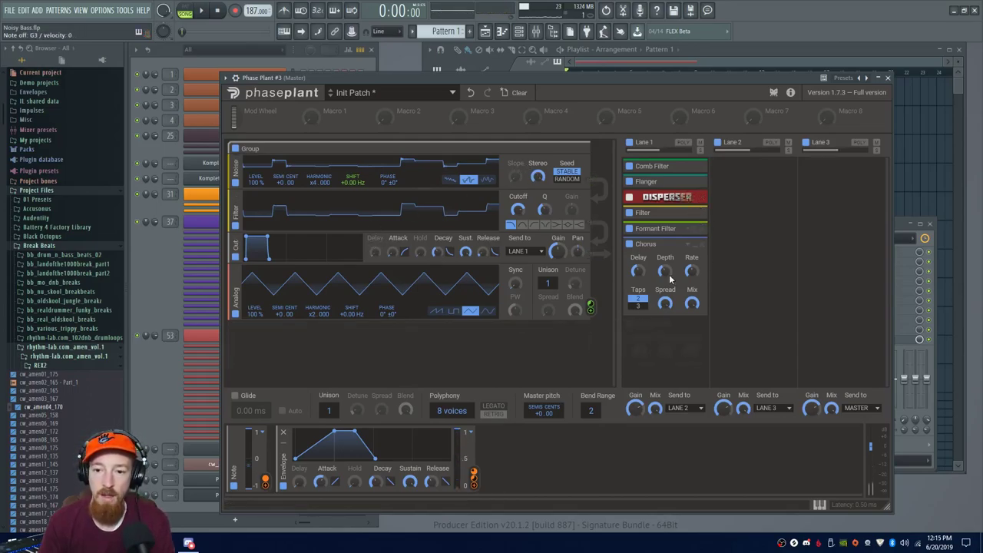
Add a Resonator effect and place it first in Lane 1, before the Comb Filter
left_click(742, 166)
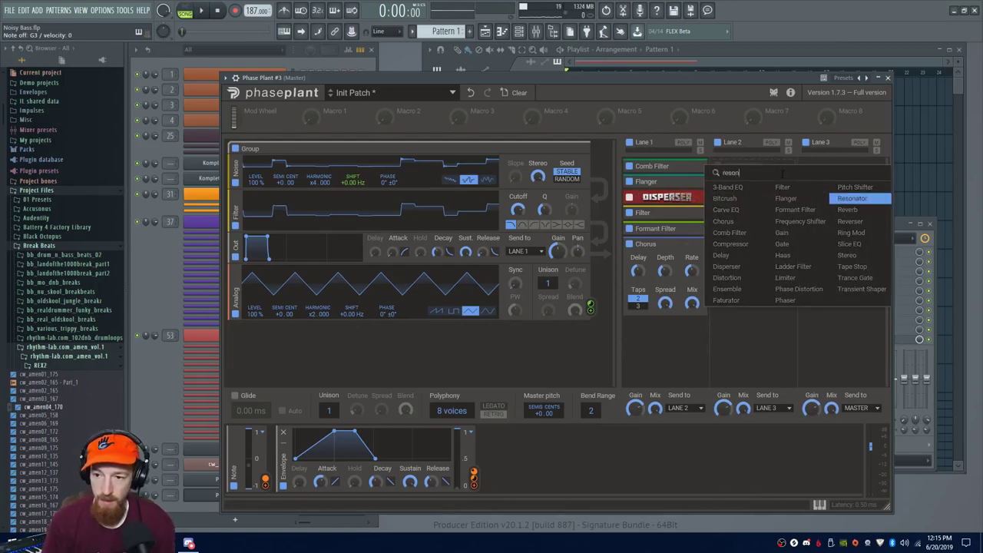
left_click(852, 198)
left_click_drag(748, 167, 688, 167)
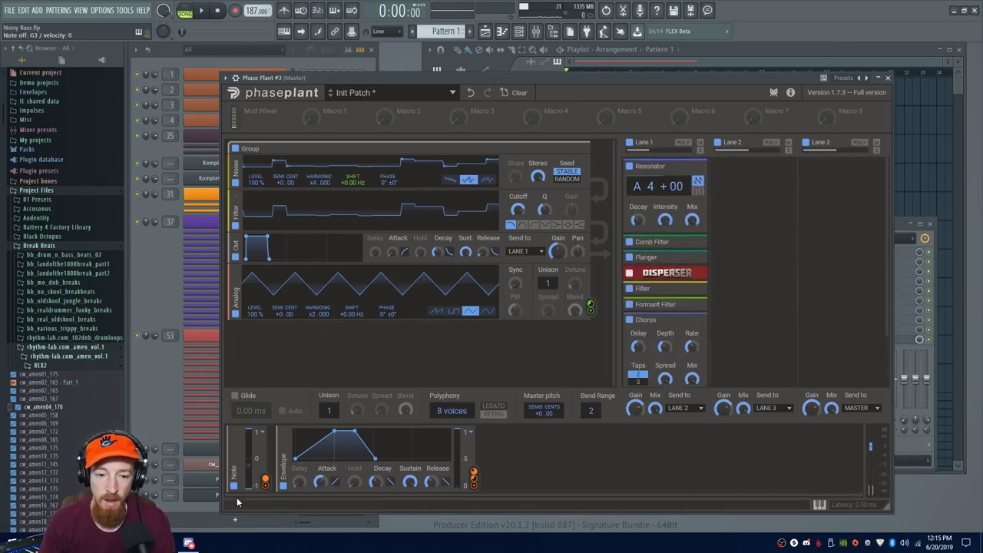
Assign the Note modulator to the Resonator's pitch and lower the pitch to C 4
left_click(266, 486)
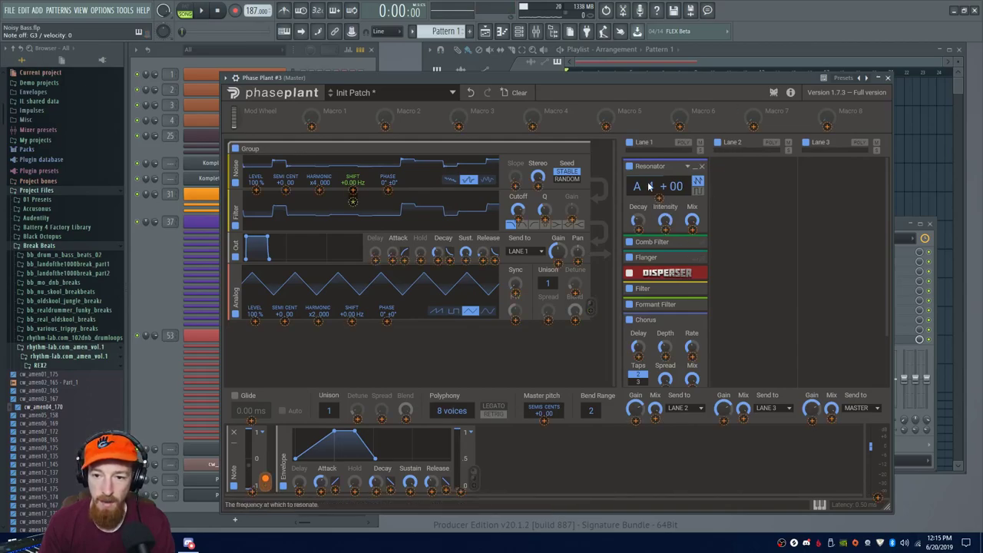
left_click(659, 198)
left_click_drag(659, 202, 639, 190)
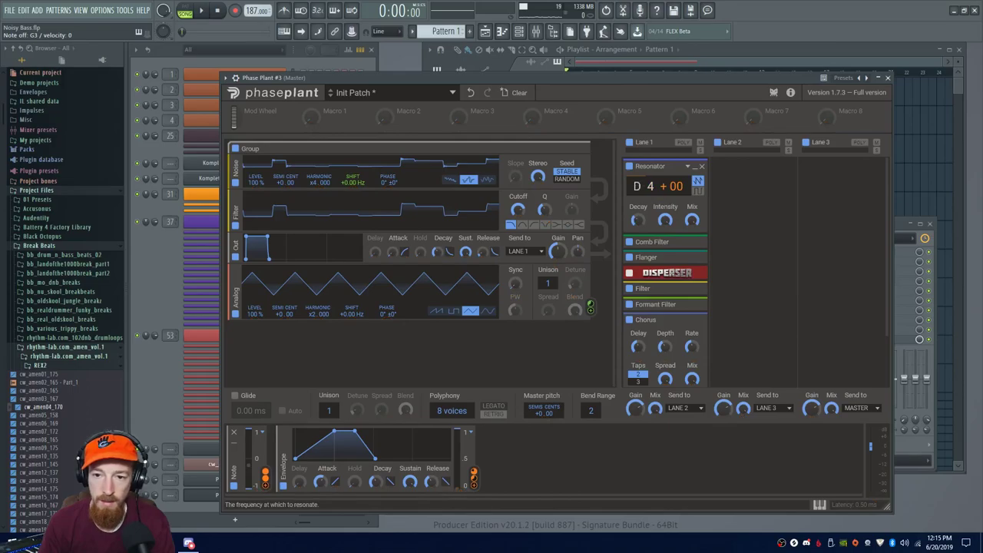
Collapse the Resonator and Chorus, and set the polyphony to 1 voice
left_click_drag(626, 78, 611, 40)
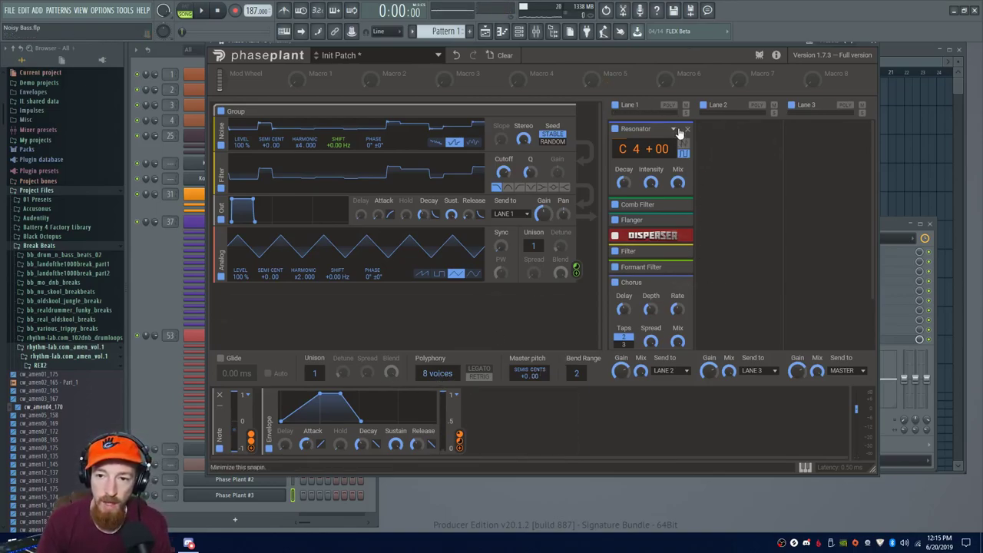
left_click(679, 130)
left_click(674, 223)
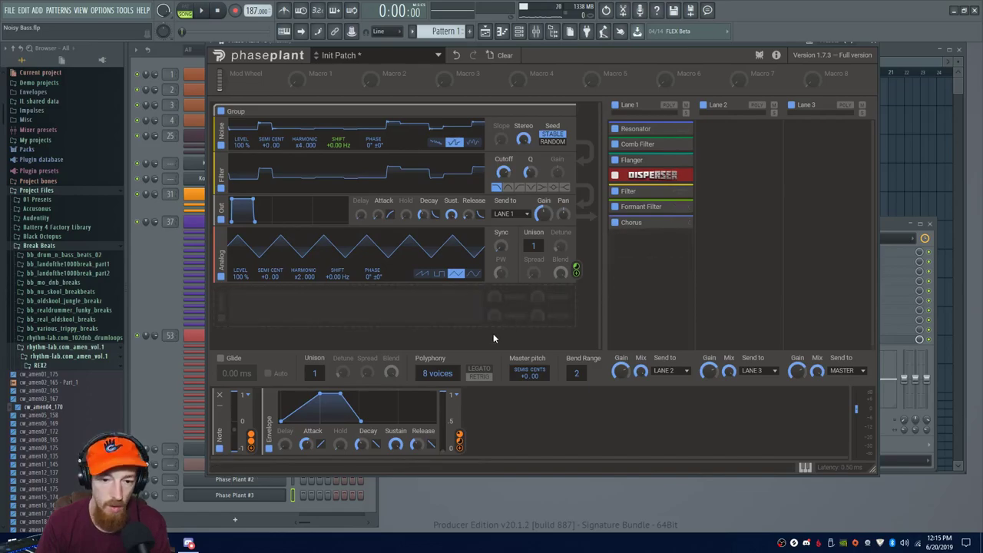
left_click_drag(435, 375, 434, 430)
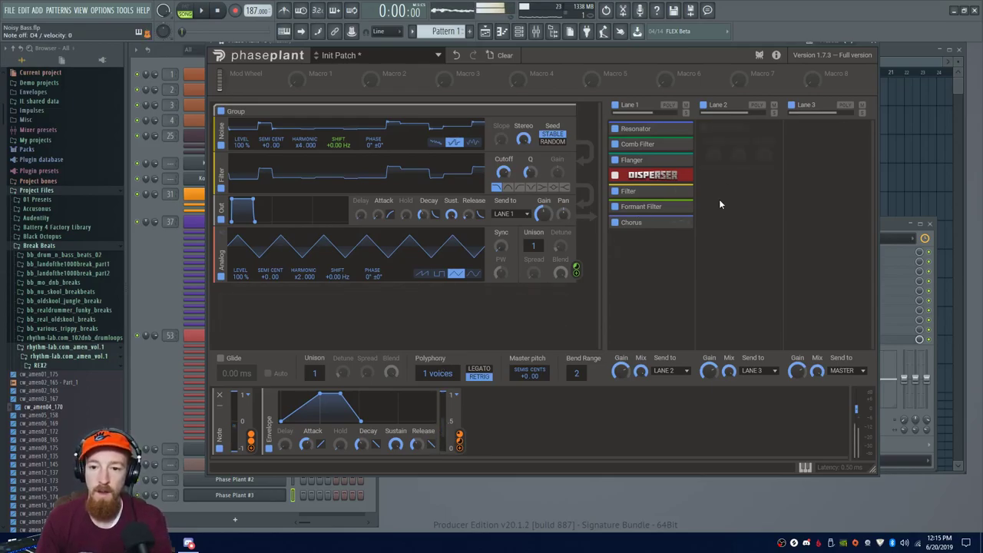
Add a 3-Band EQ after the Chorus in Lane 1 and boost its Mid band
left_click(658, 240)
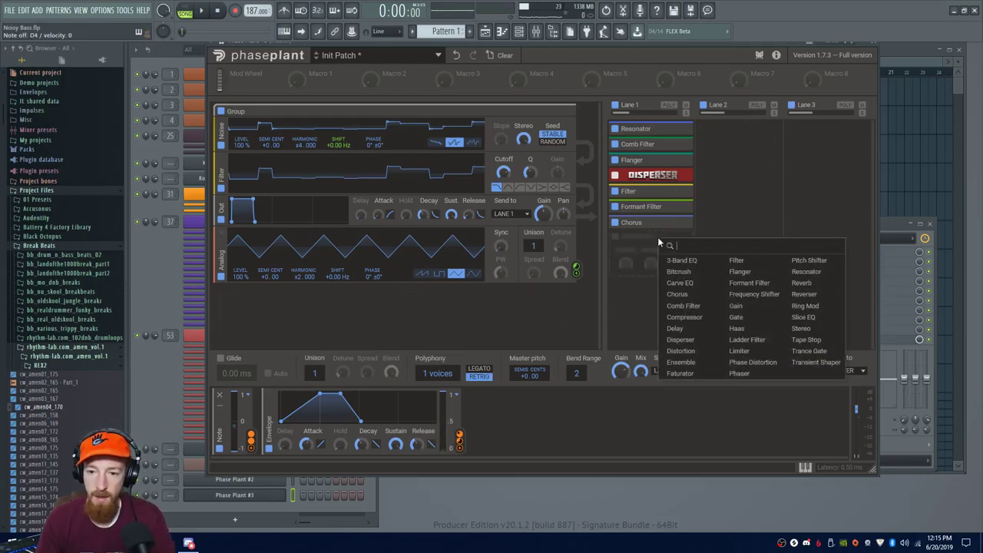
left_click(697, 259)
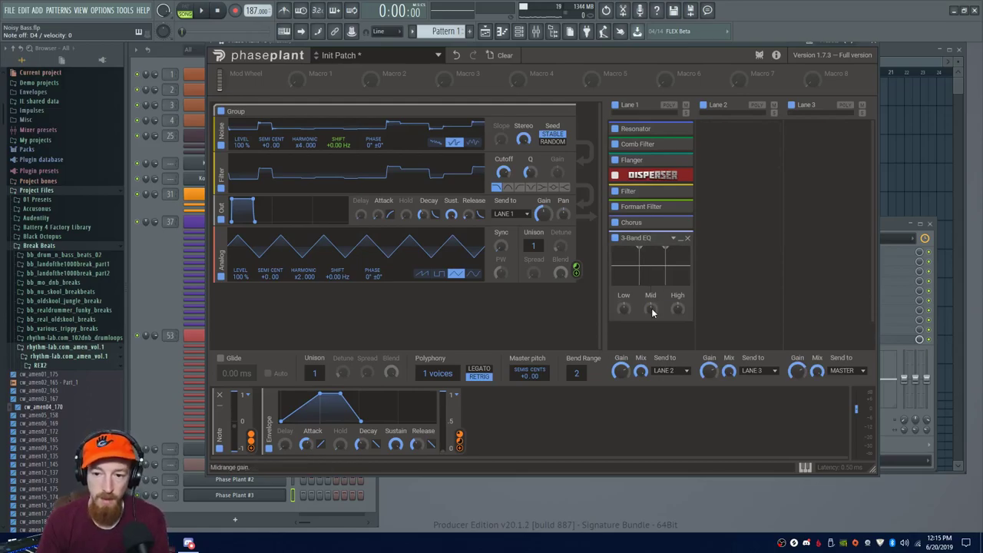
left_click_drag(652, 311, 652, 296)
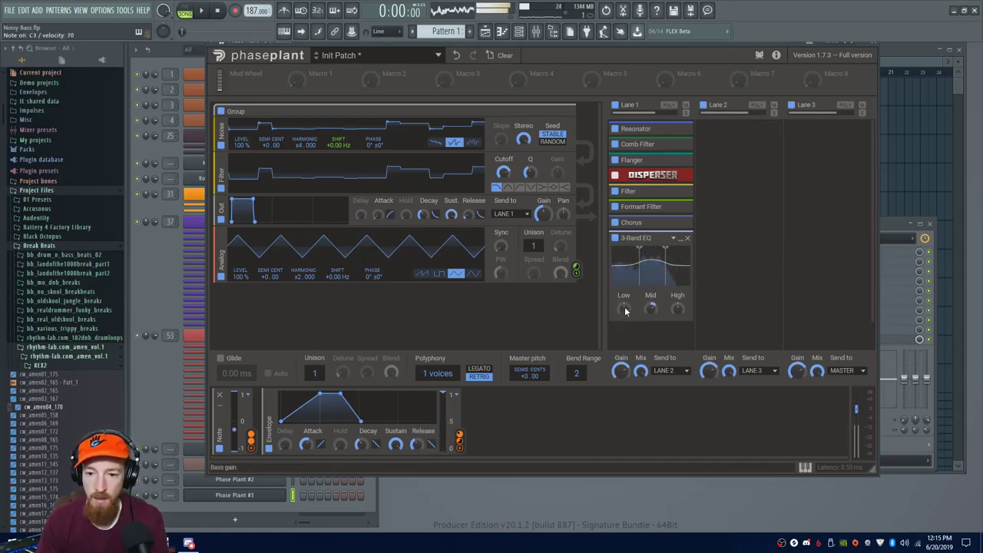
Add a second Filter to Lane 1, place it directly after the Disperser as a high-pass, and lower its cutoff
left_click(641, 331)
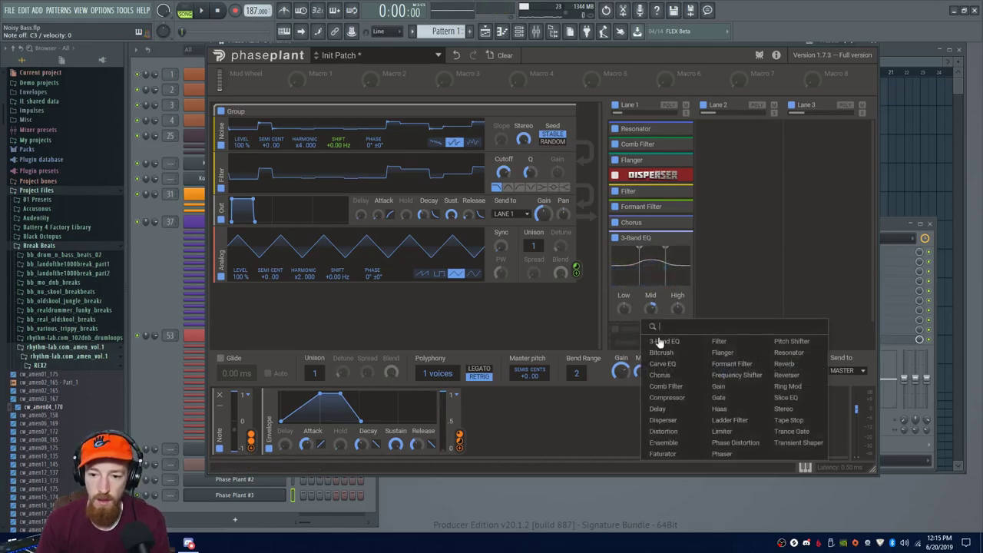
left_click(722, 342)
left_click_drag(639, 337, 694, 175)
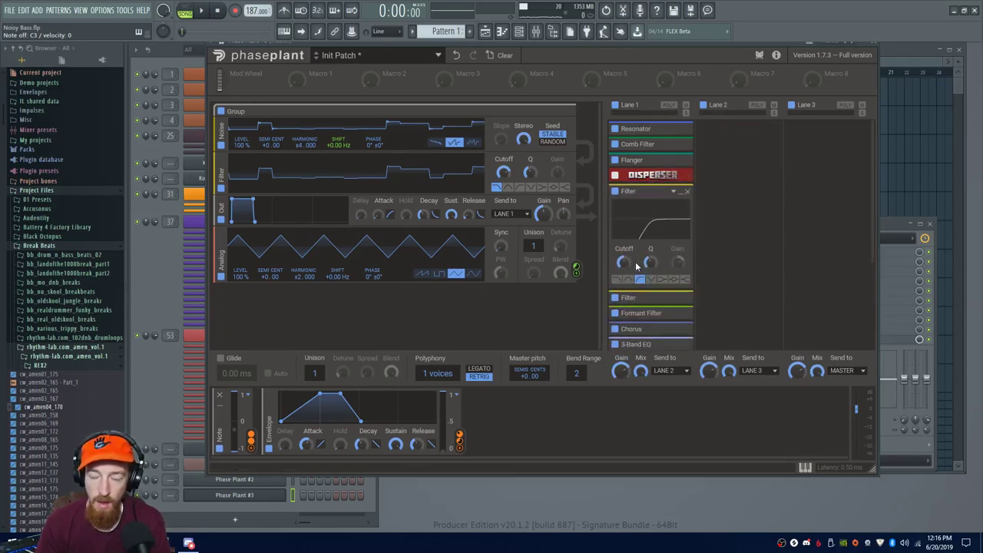
left_click_drag(624, 262, 624, 266)
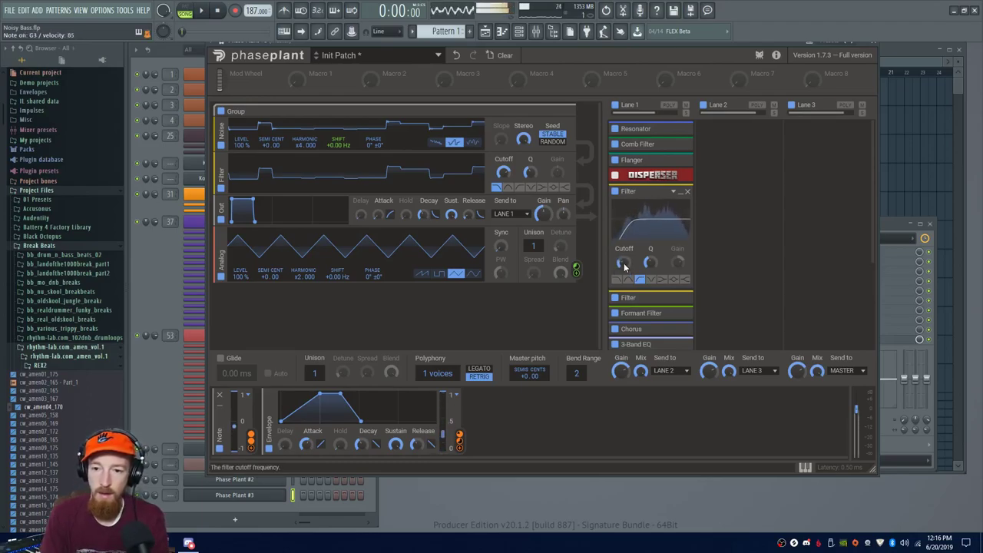
Try different attack lengths on the Envelope modulator and leave the attack shorter
left_click_drag(305, 444, 306, 453)
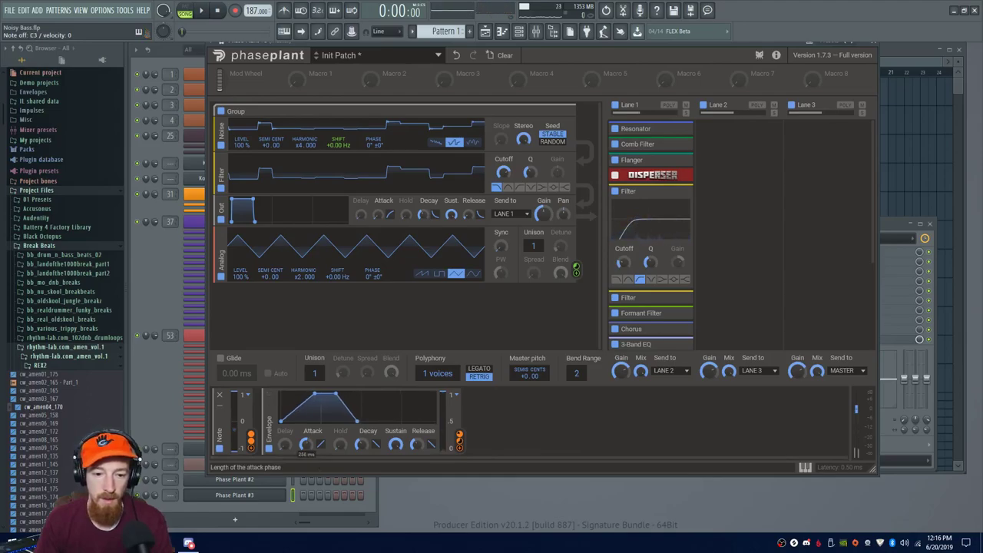
scroll(306, 445, "up", 4)
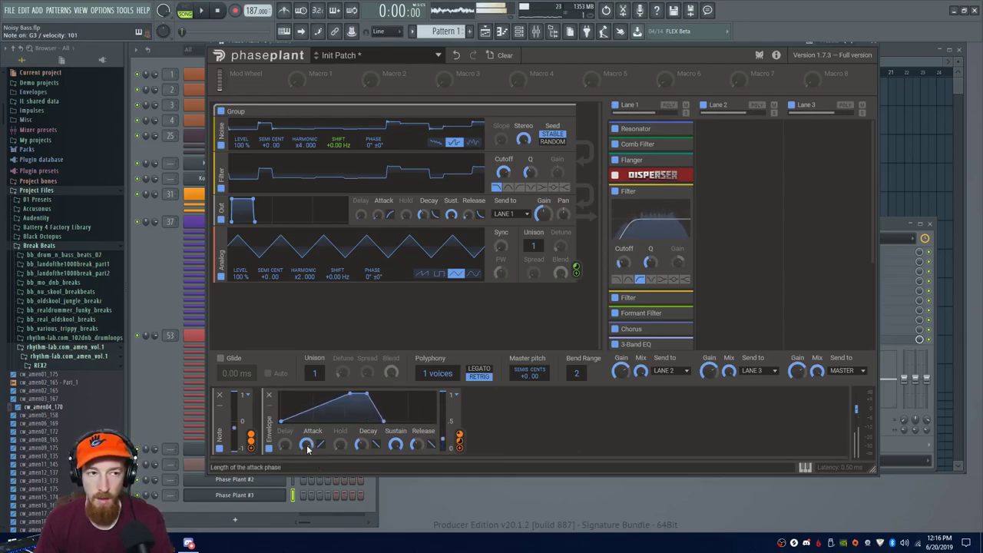
scroll(306, 446, "down", 5)
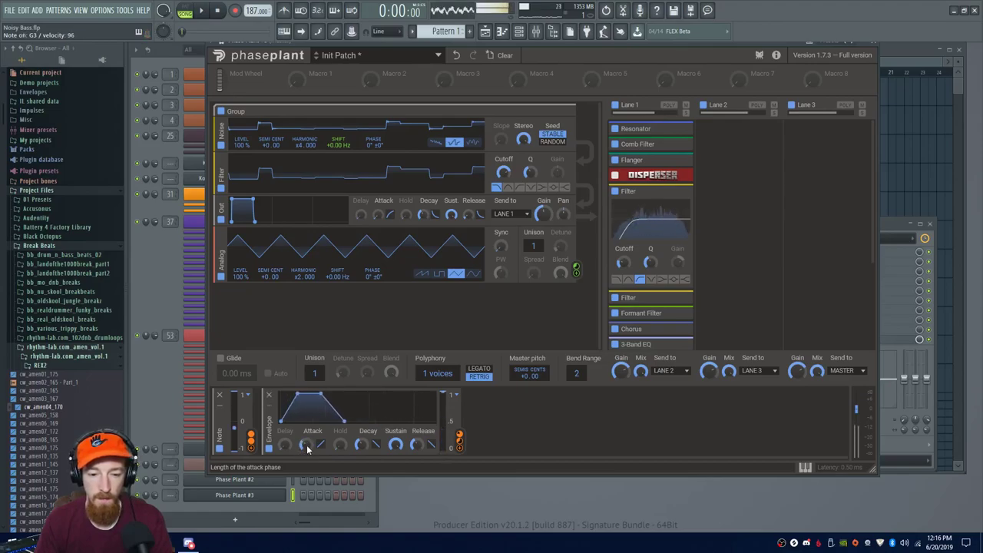
Lengthen the first Envelope's attack slightly and collapse the high-pass Filter in Lane 1
scroll(306, 447, "up", 1)
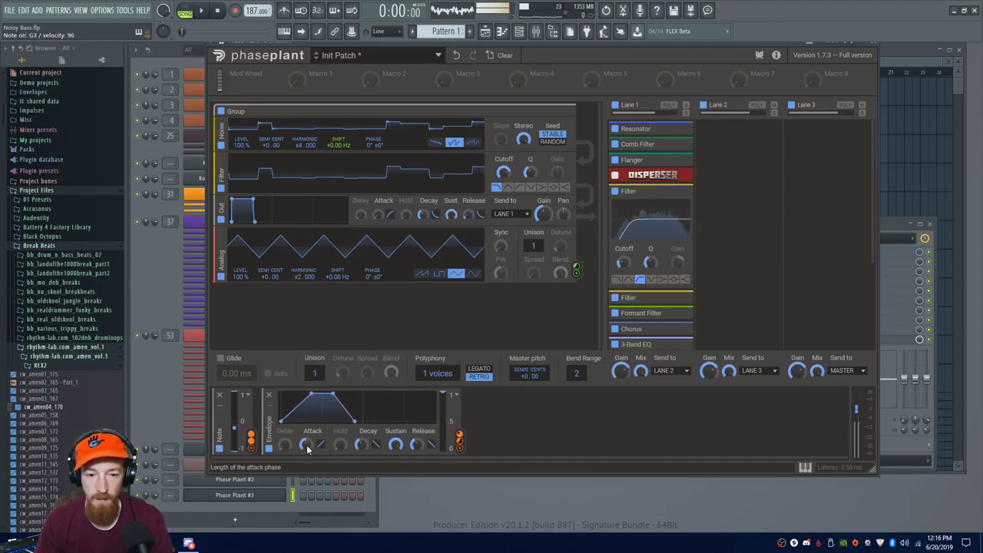
left_click(681, 192)
left_click(680, 254)
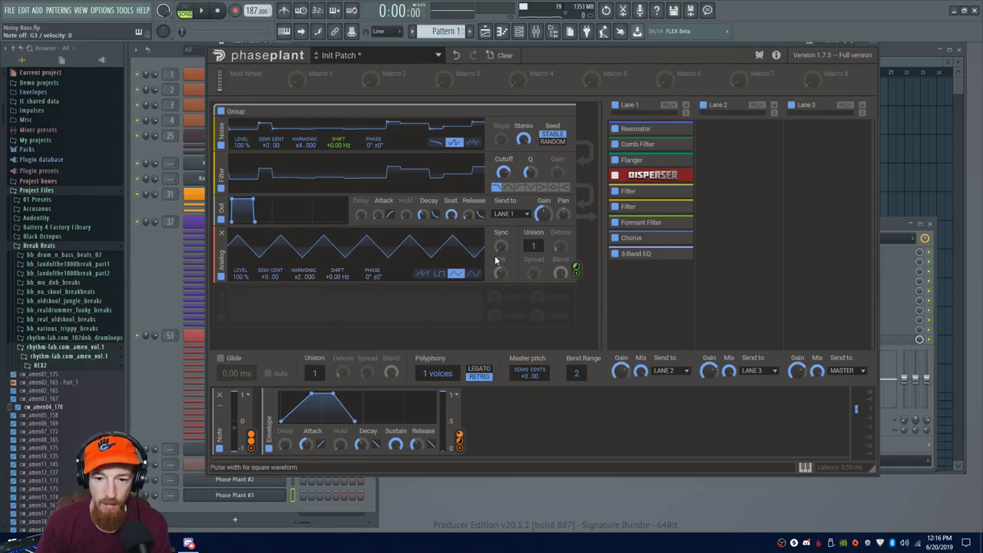
Raise the Analog oscillator's Sync and adjust how strongly it modulates the Noise generator's Shift
mouse_move(506, 253)
left_mouse_down()
mouse_move(506, 231)
mouse_move(506, 244)
left_mouse_up()
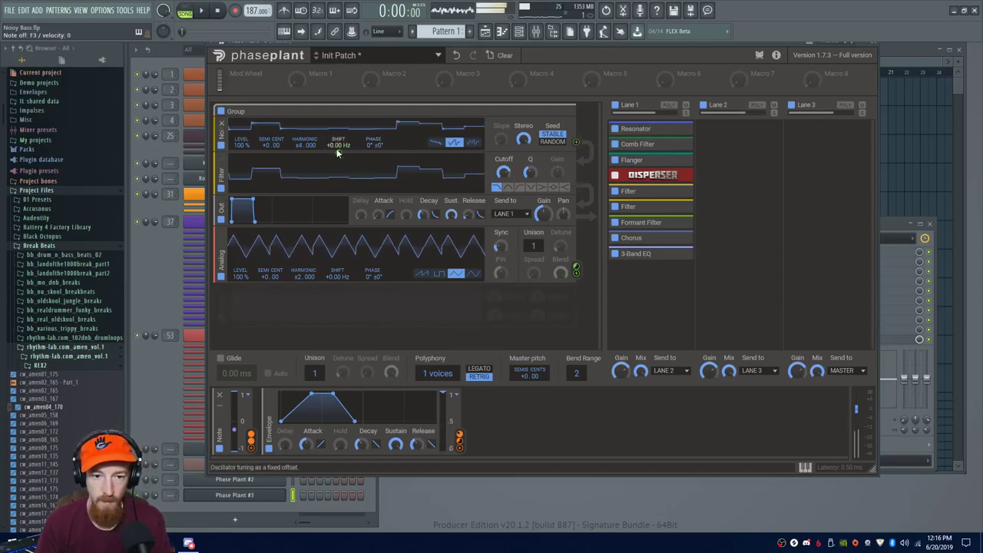
mouse_move(338, 152)
left_mouse_down()
mouse_move(338, 121)
mouse_move(338, 165)
left_mouse_up()
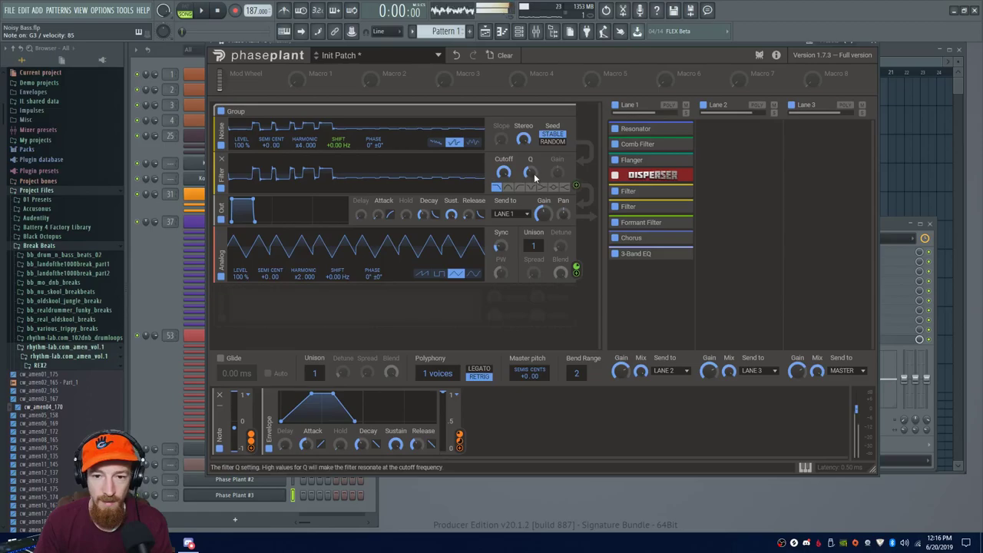
left_click_drag(530, 172, 503, 172)
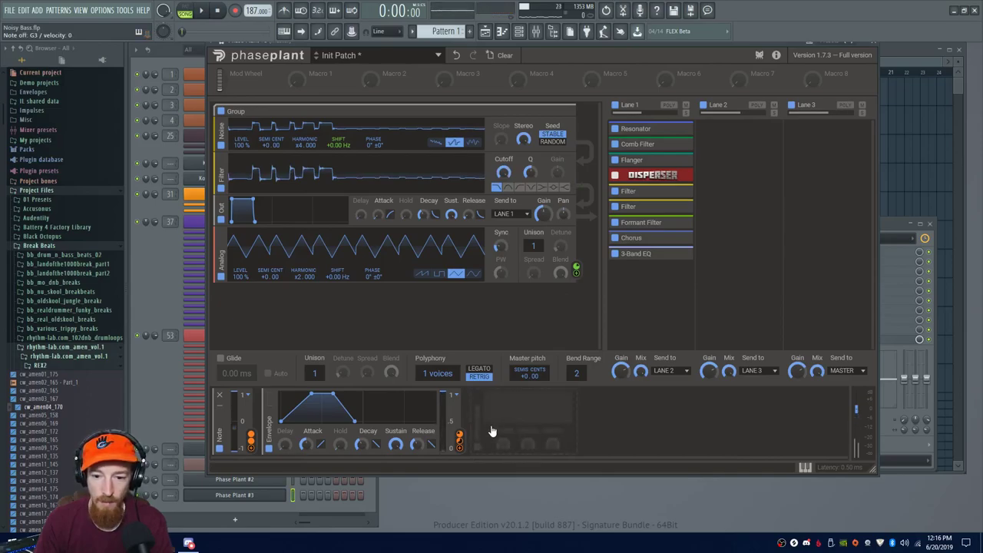
Add a second Envelope modulator with a longer attack and route it to the generator Filter's Cutoff
left_click(491, 431)
left_click(512, 409)
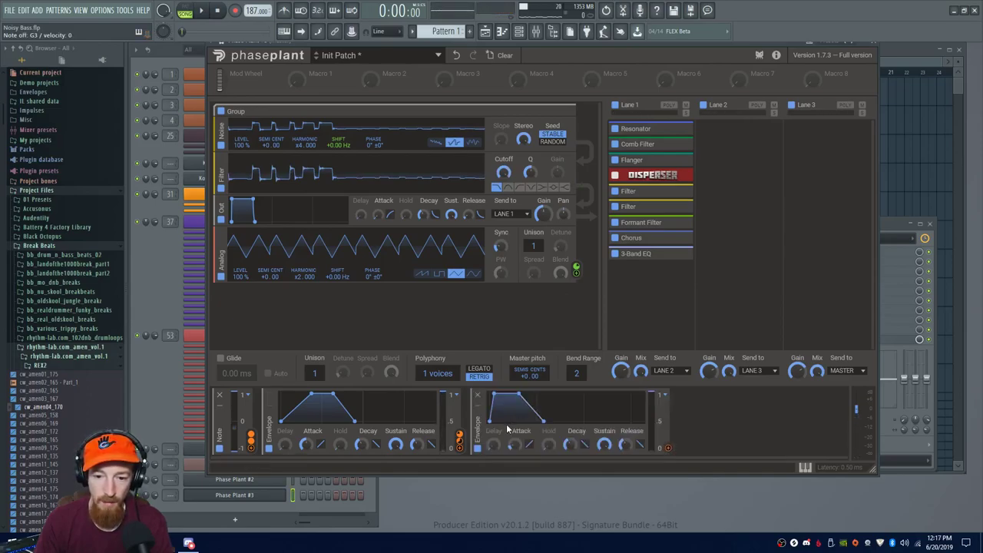
left_click_drag(667, 448, 503, 188)
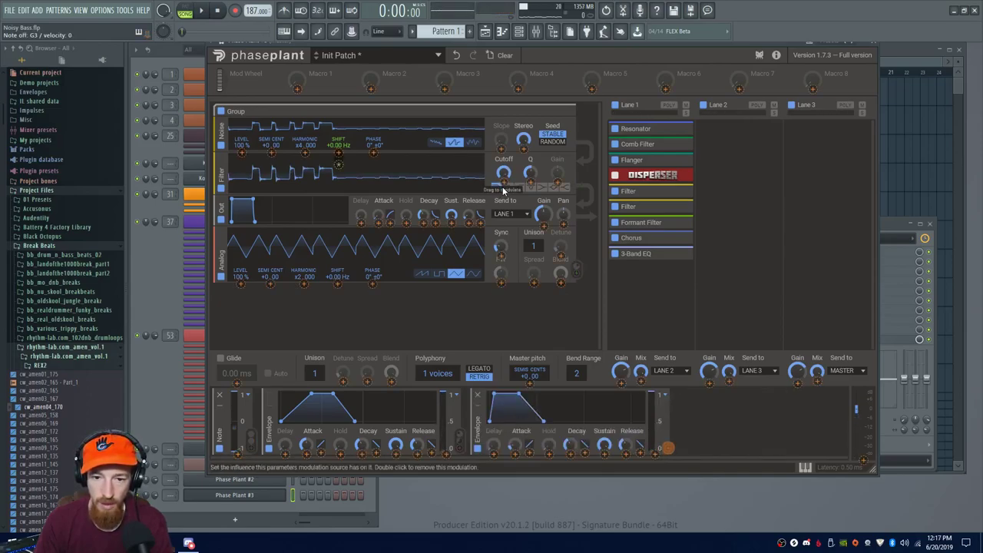
left_click(514, 446)
left_click_drag(514, 447, 515, 424)
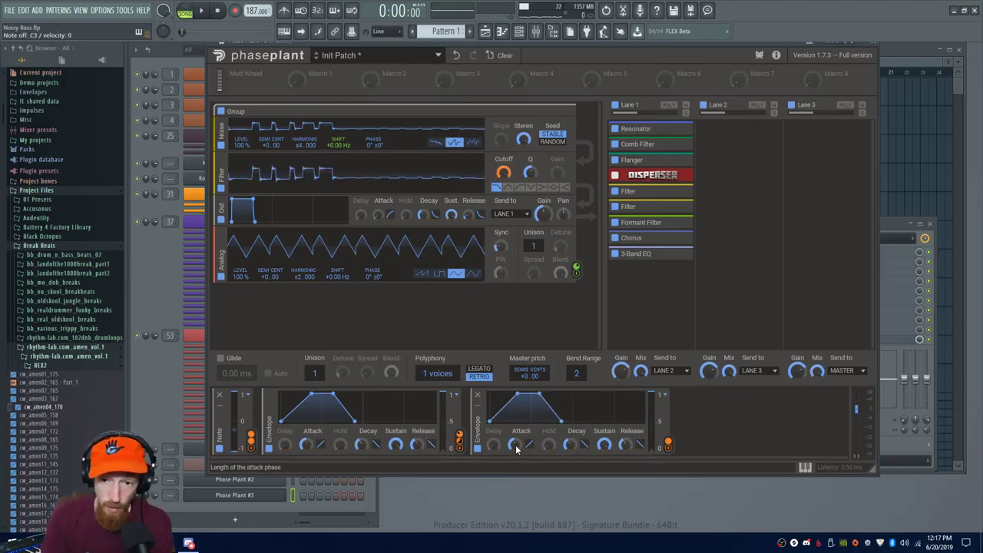
Add a Reverb to Lane 2 with lower Decay and higher Early, and reduce the second Envelope's sustain and release
left_click(716, 131)
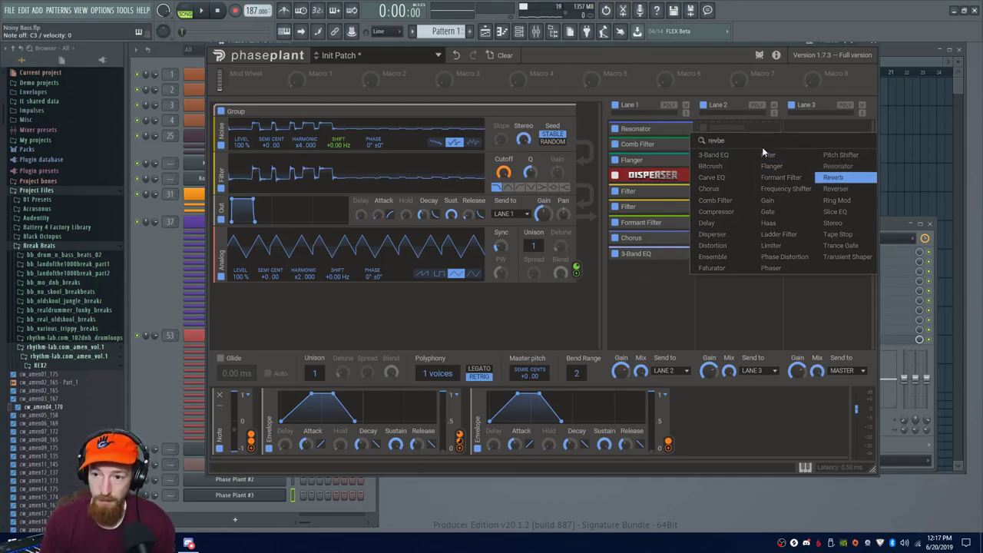
left_click(833, 177)
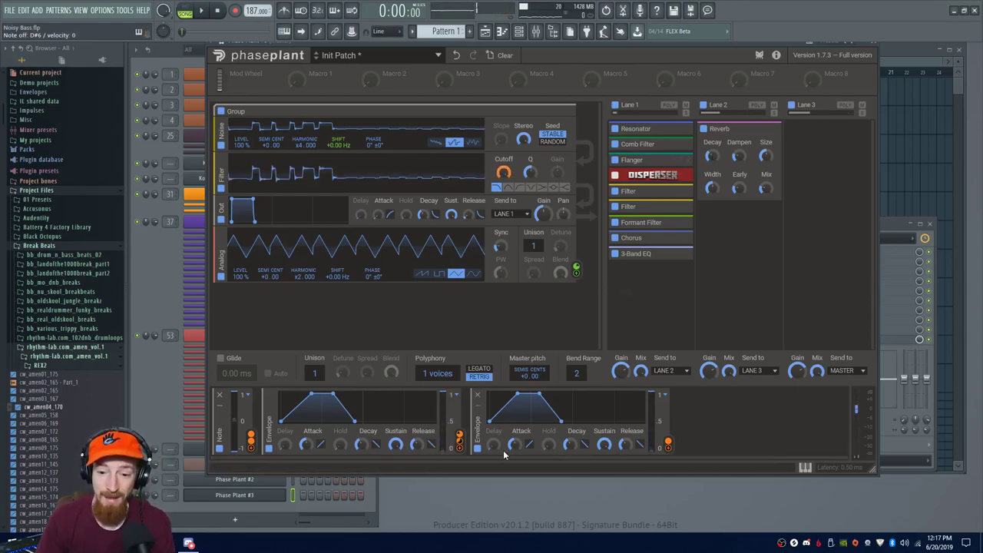
left_click_drag(514, 444, 517, 450)
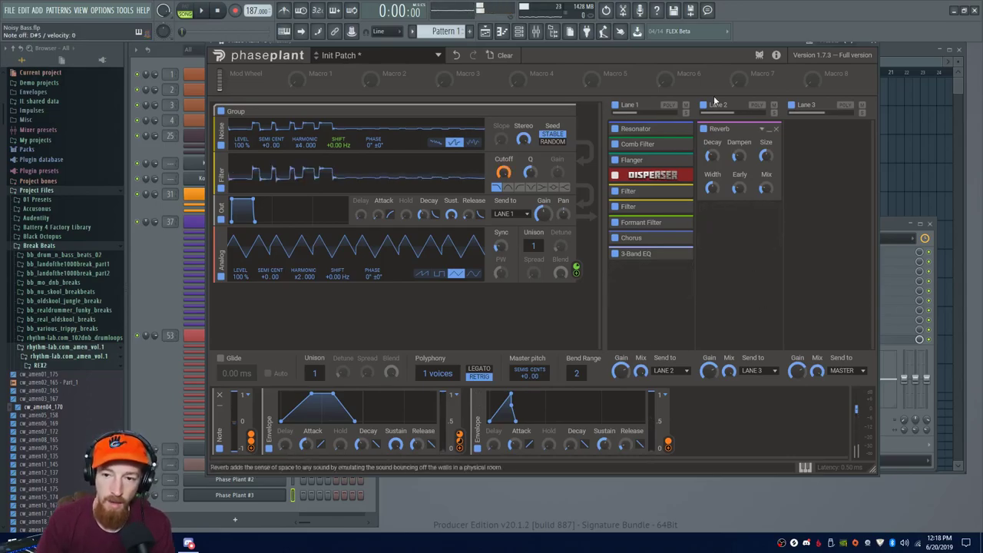
left_click_drag(713, 156, 714, 162)
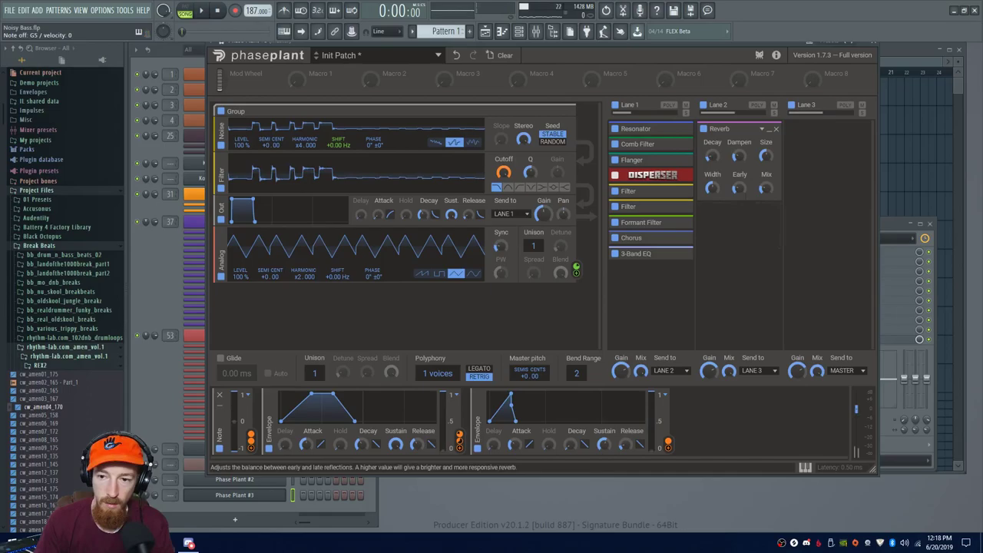
left_click_drag(740, 190, 712, 161)
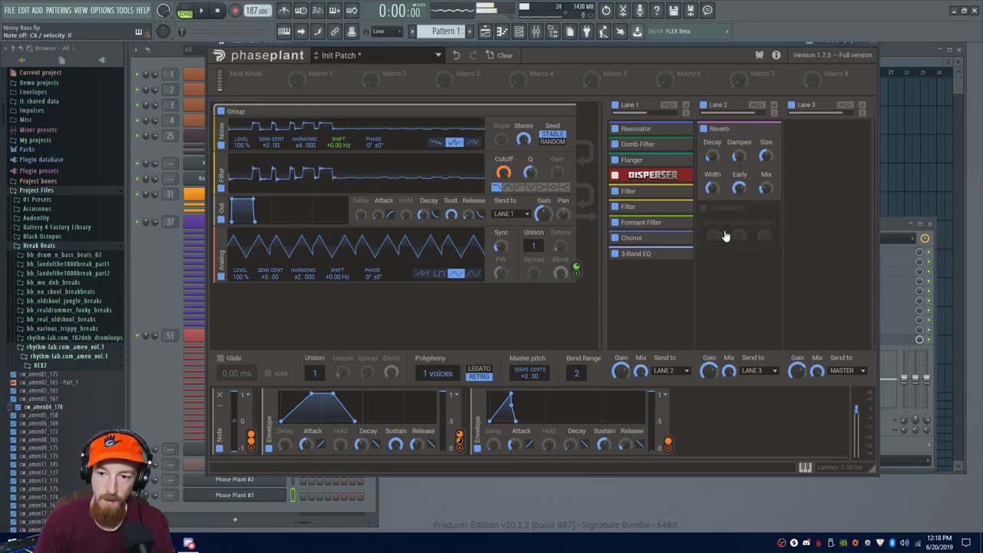
Add a 3-Band EQ after the Reverb in Lane 2, lower its Mid and High bands, and collapse both effects
left_click(725, 236)
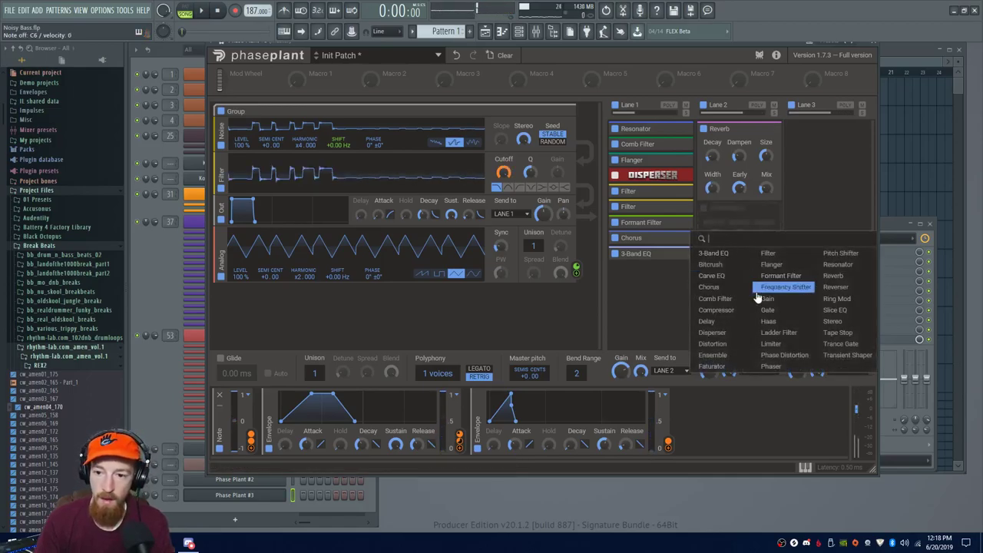
left_click(713, 254)
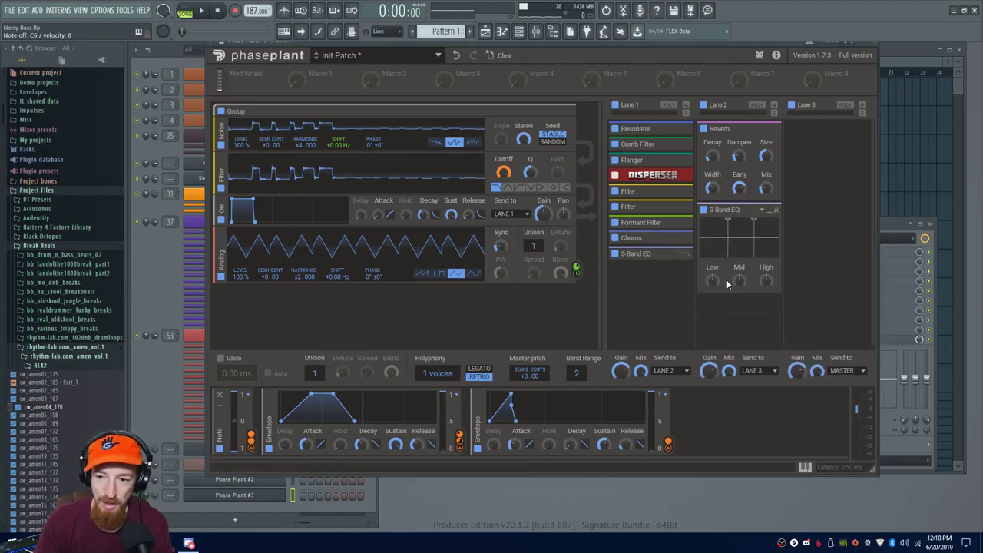
left_click_drag(768, 281, 739, 296)
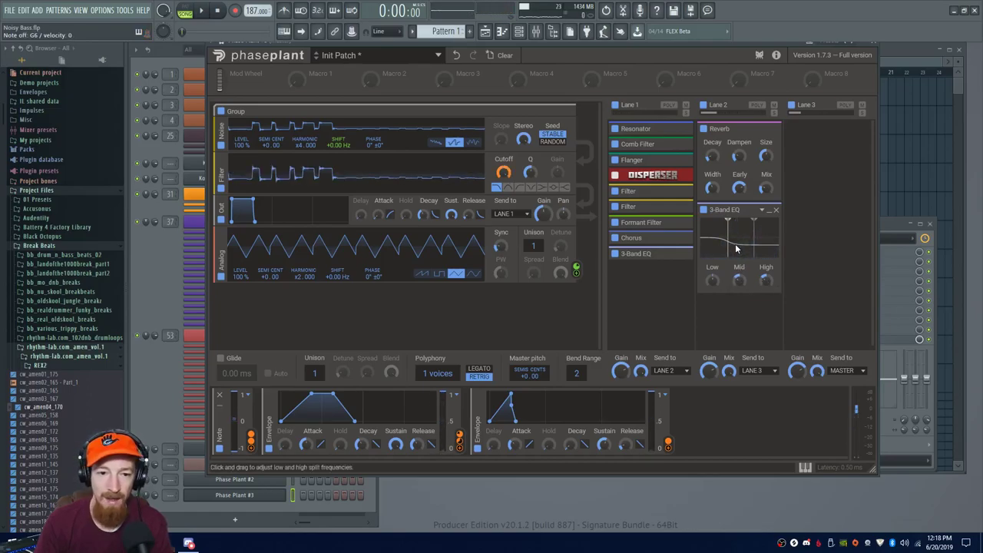
left_click(769, 210)
left_click(769, 129)
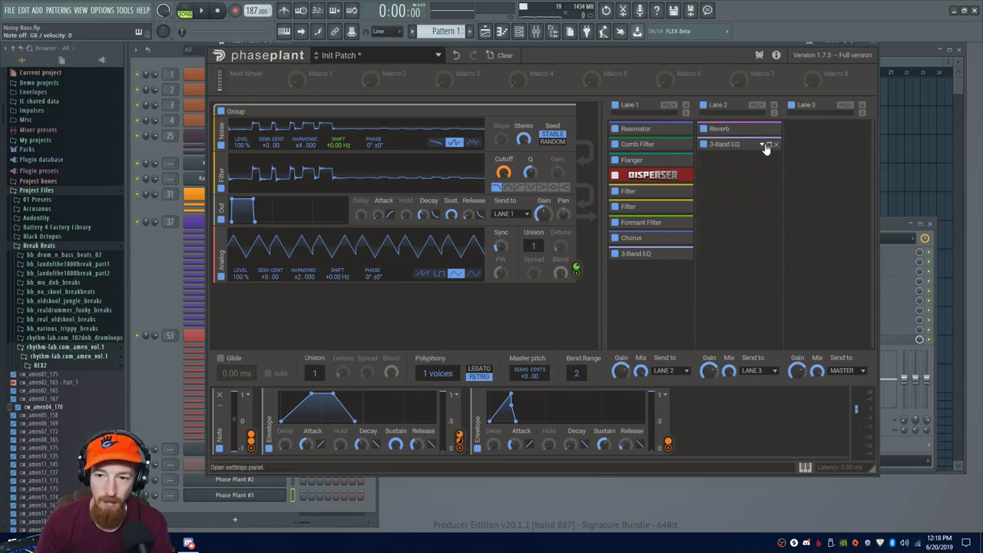
Add a Ring Mod after the 3-Band EQ in Lane 2 and make its Freq follow the Note modulator
left_click(749, 188)
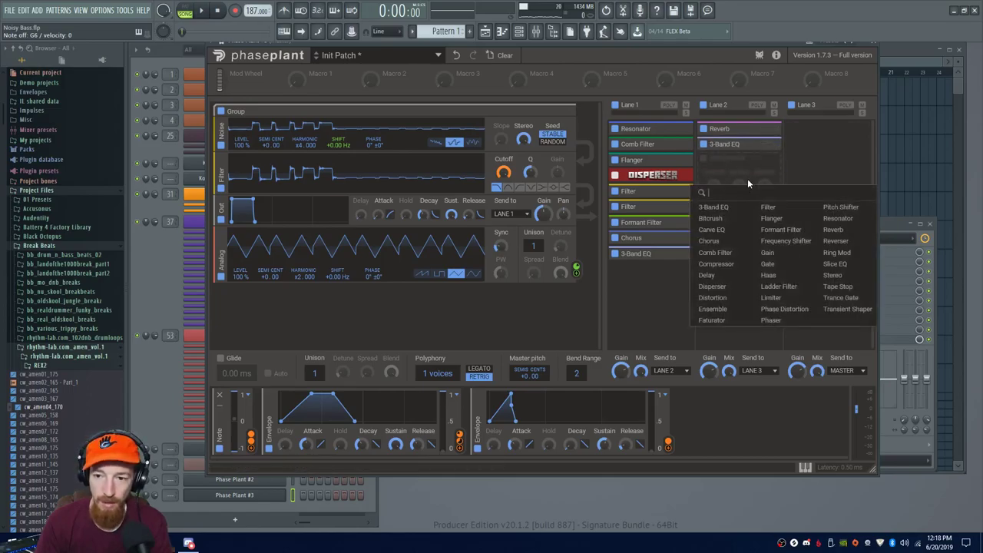
left_click(858, 254)
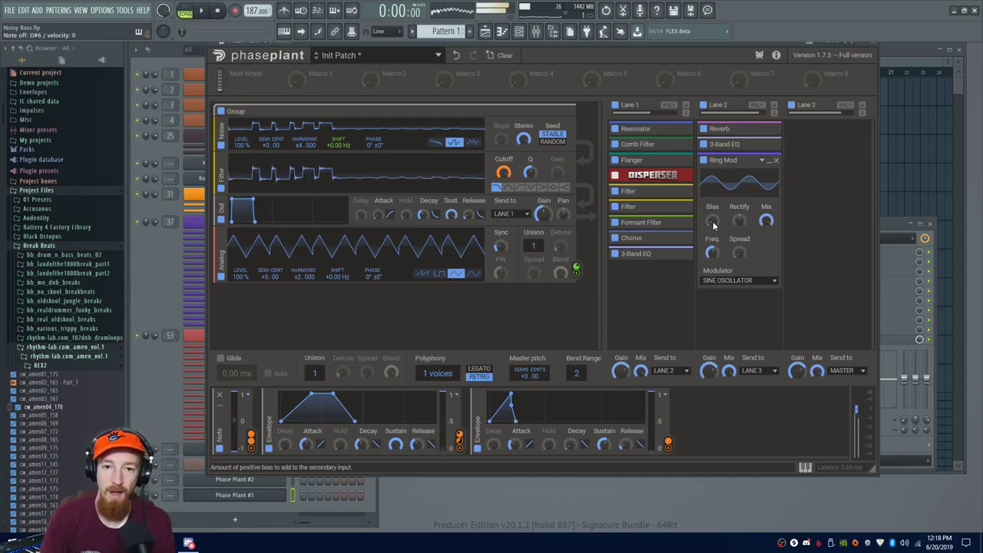
left_click_drag(715, 254, 716, 246)
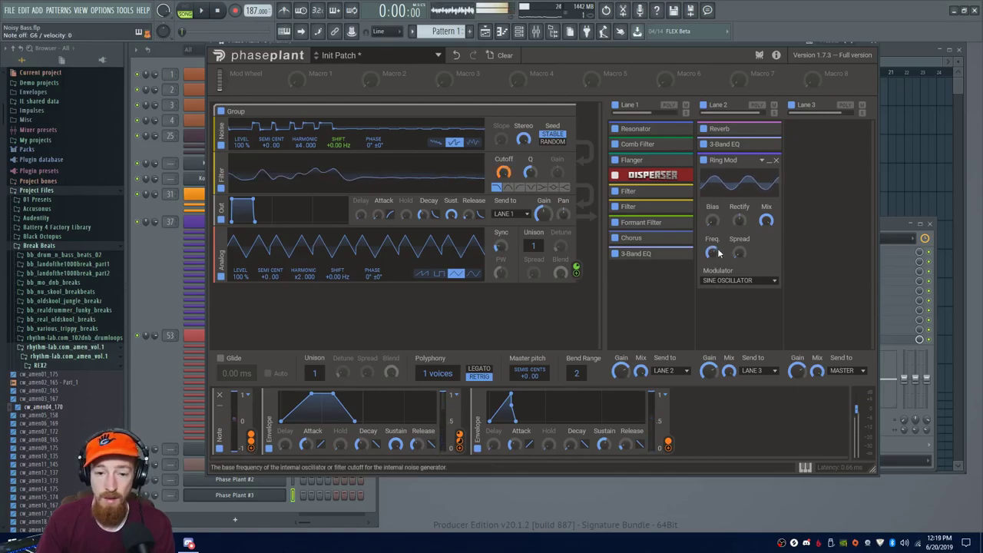
left_click_drag(251, 448, 714, 258)
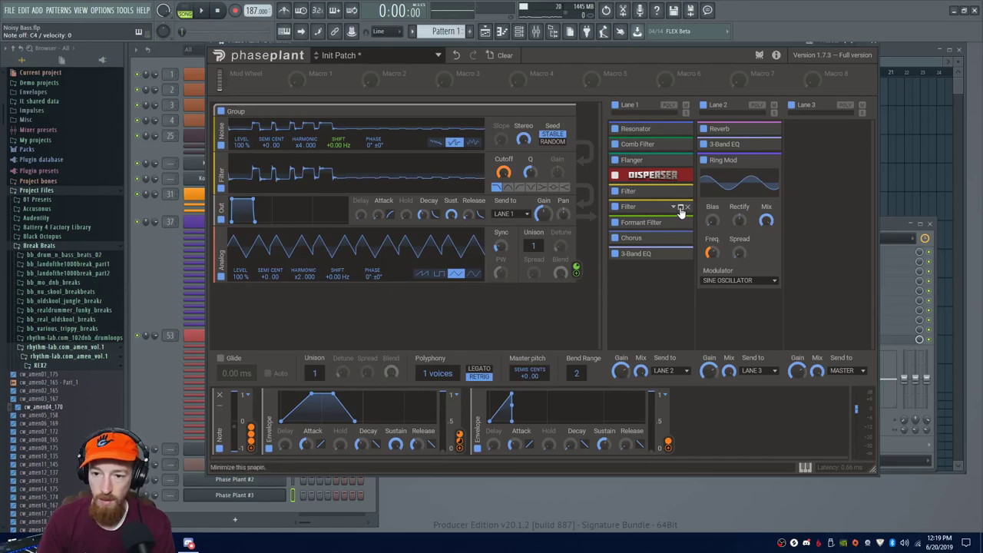
Inspect the settings of both Filters in Lane 1 and leave them collapsed
left_click(679, 209)
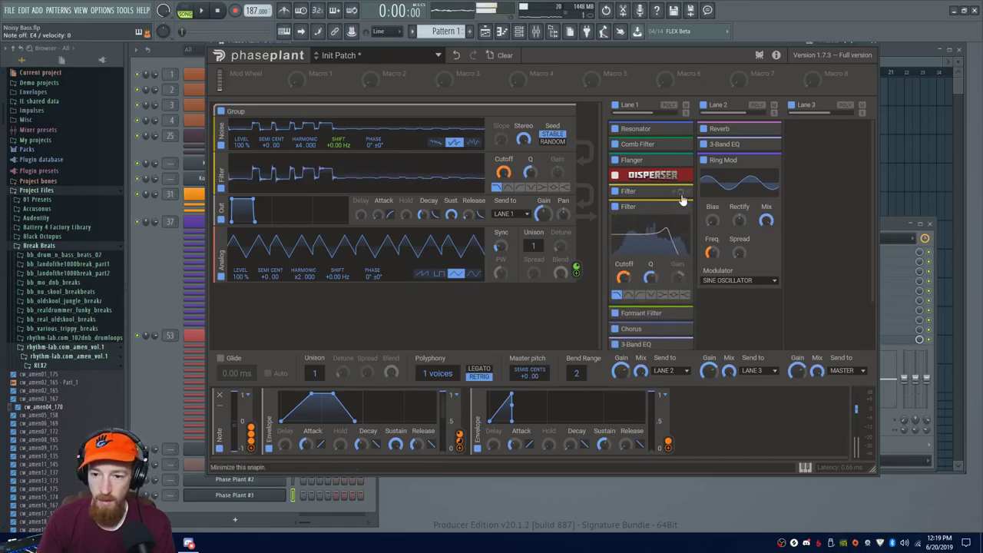
left_click(681, 193)
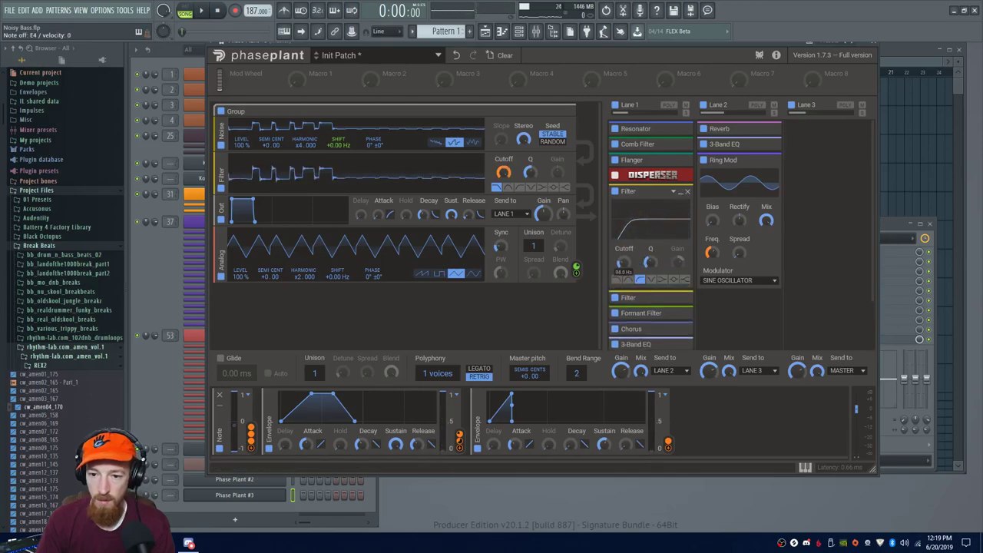
left_click(681, 192)
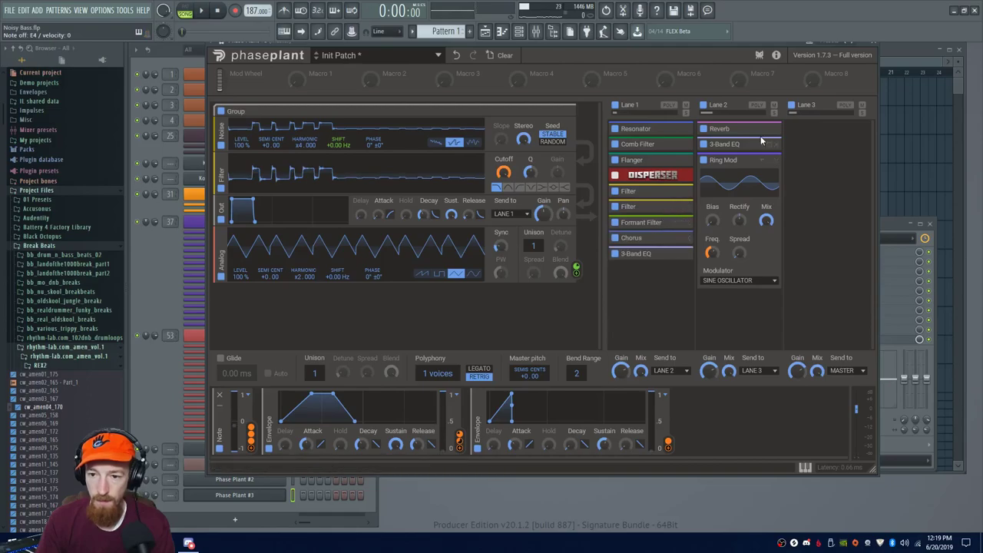
Try a Distortion at the end of Lane 1 with the Saturate and Foldback types
left_click(652, 269)
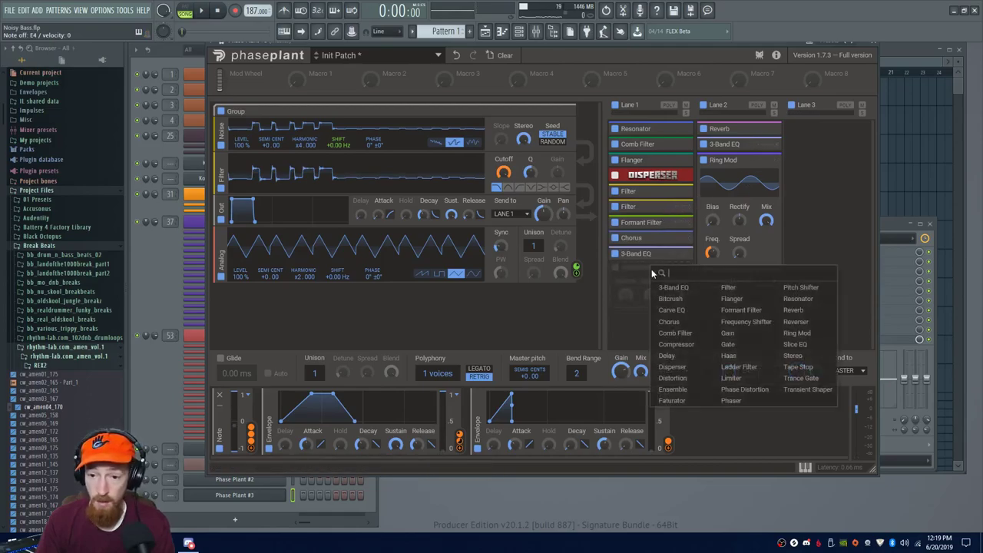
type("dis")
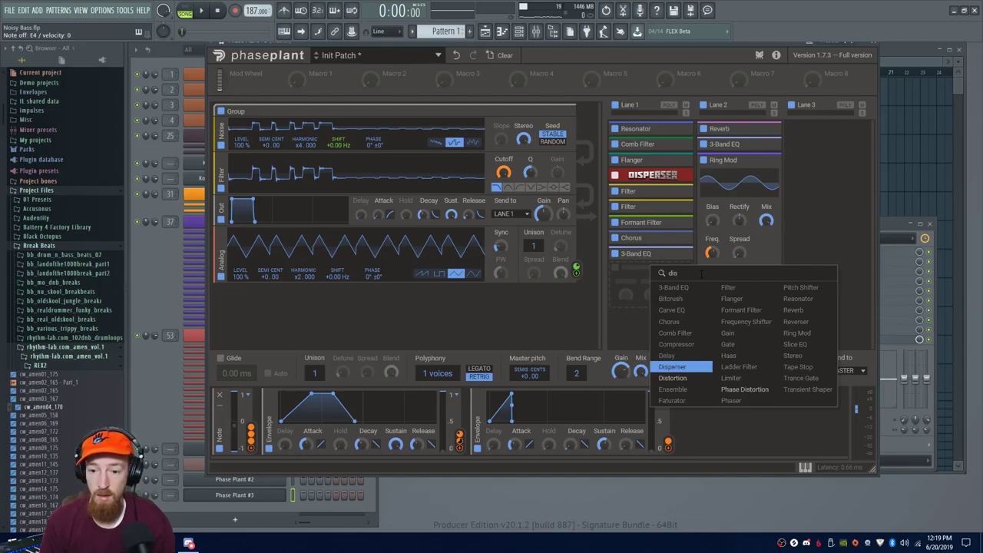
key("Down")
key("Return")
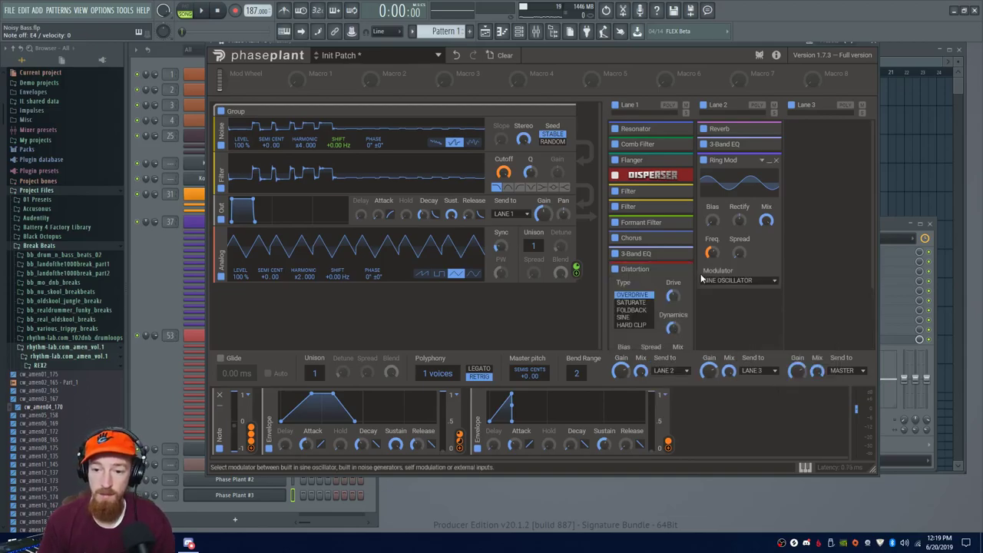
left_click(637, 304)
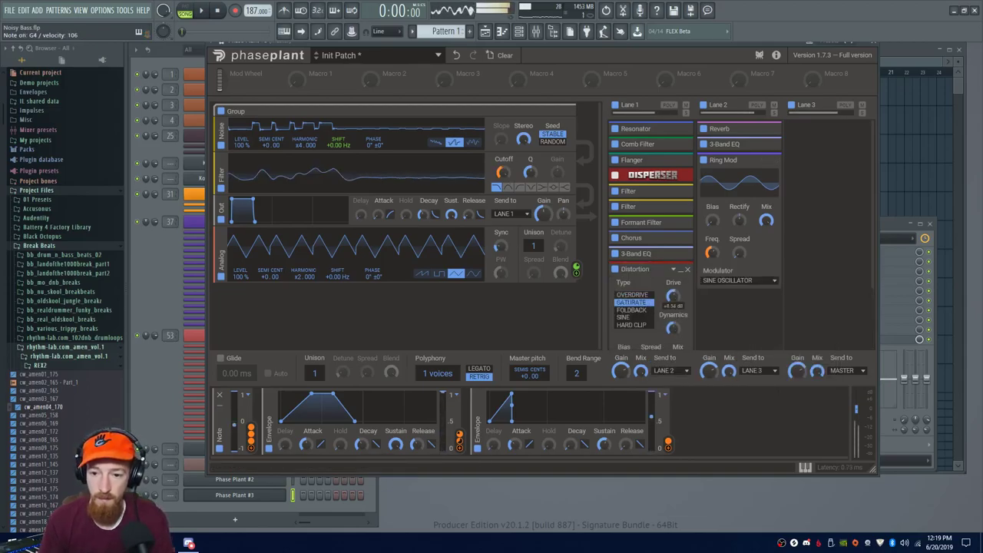
left_click(639, 310)
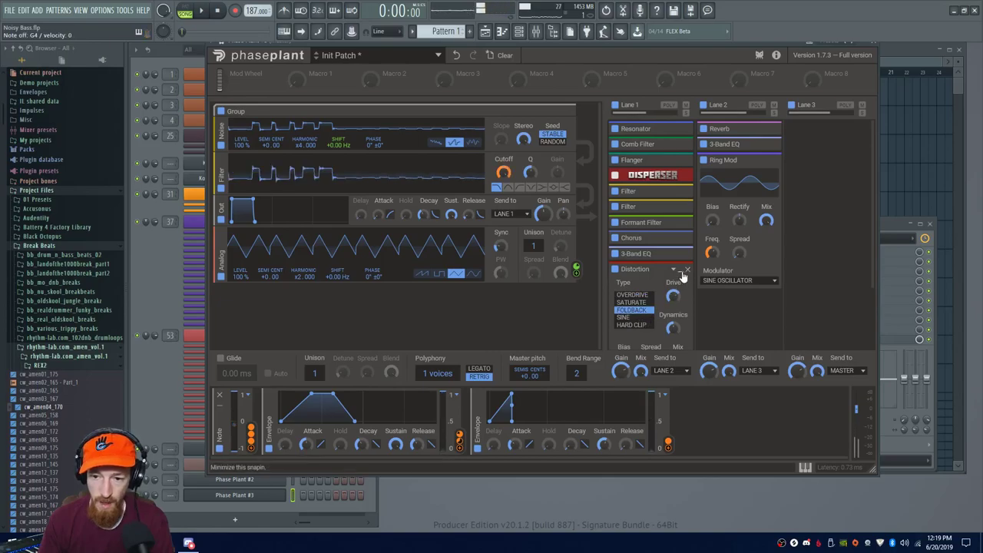
Try the Distortion after the Ring Mod in Lane 2 as Overdrive, and remove it
left_click_drag(647, 269, 731, 300)
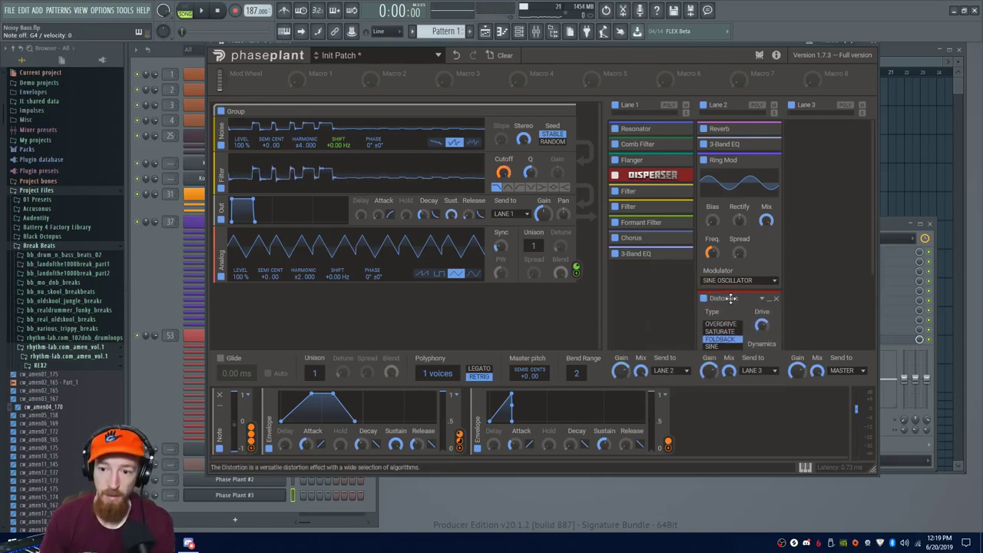
left_click(718, 324)
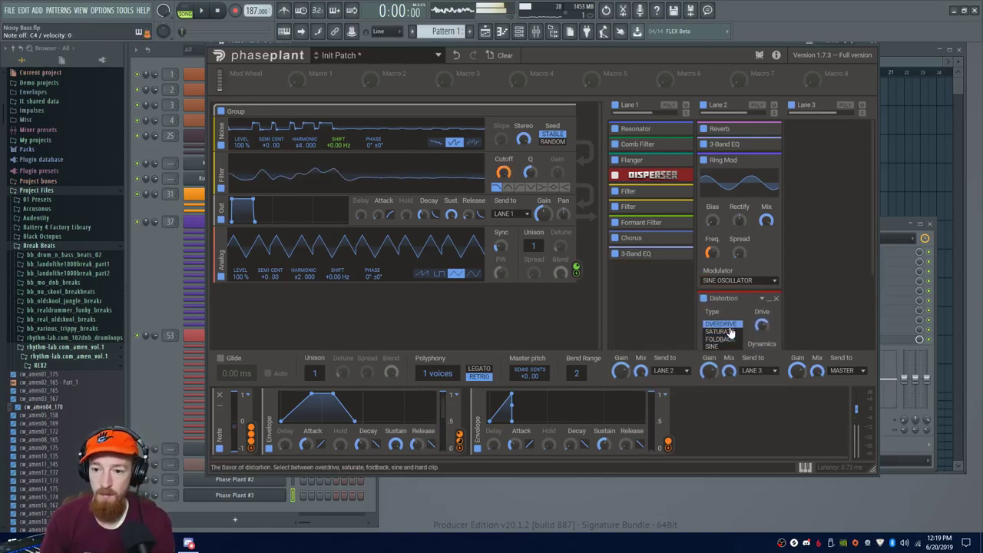
left_click(776, 298)
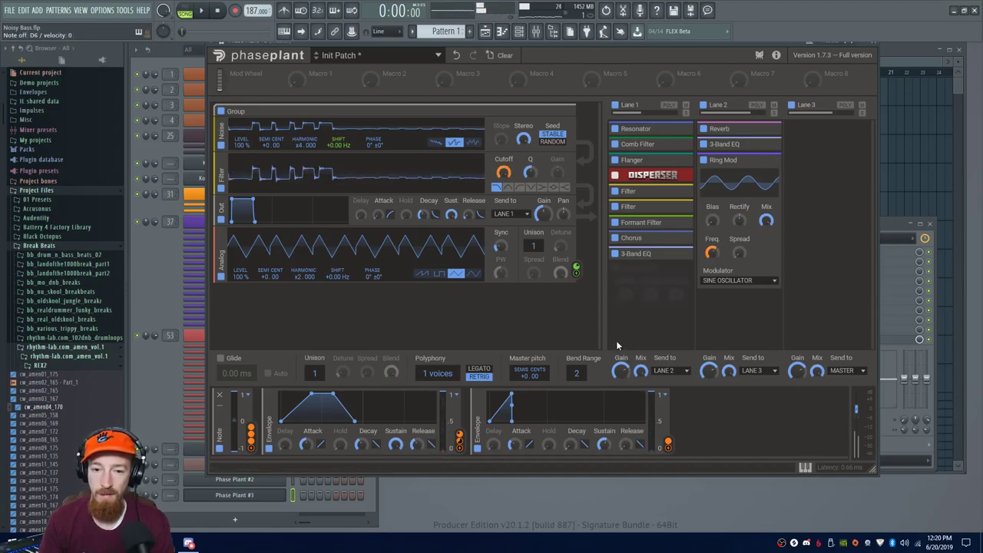
Browse the preset library, including User Presets and the factory Risers, Plucks and Pads folders
left_click(381, 58)
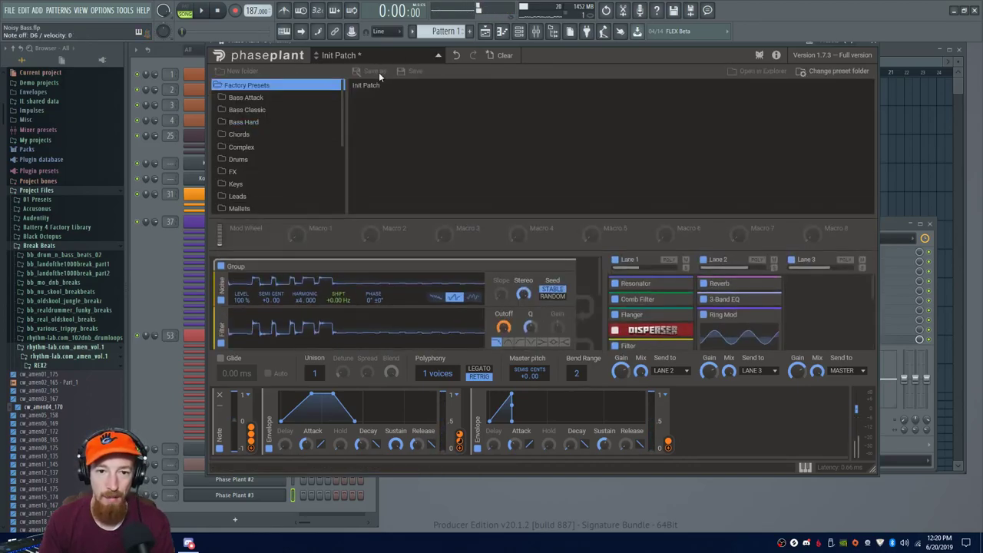
left_click_drag(343, 139, 330, 262)
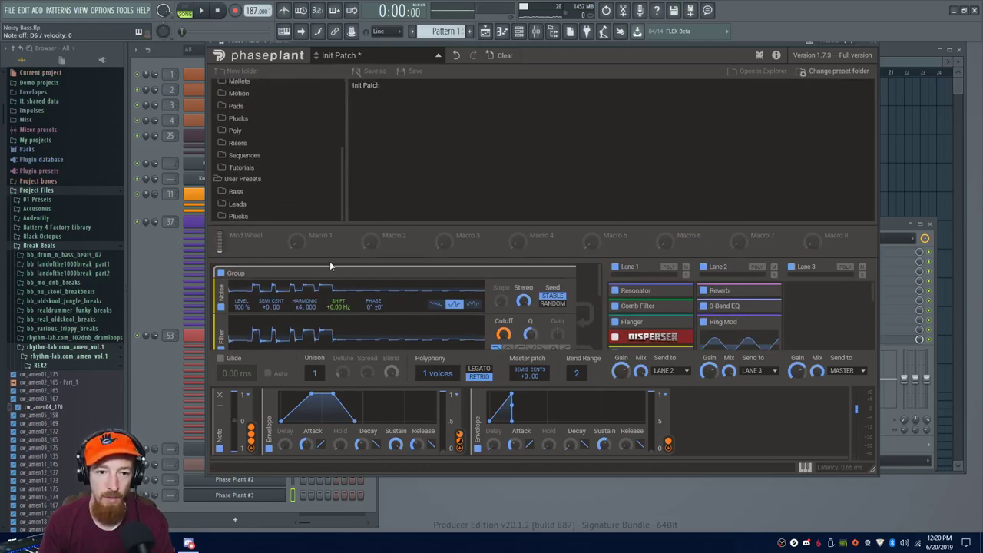
left_click(263, 180)
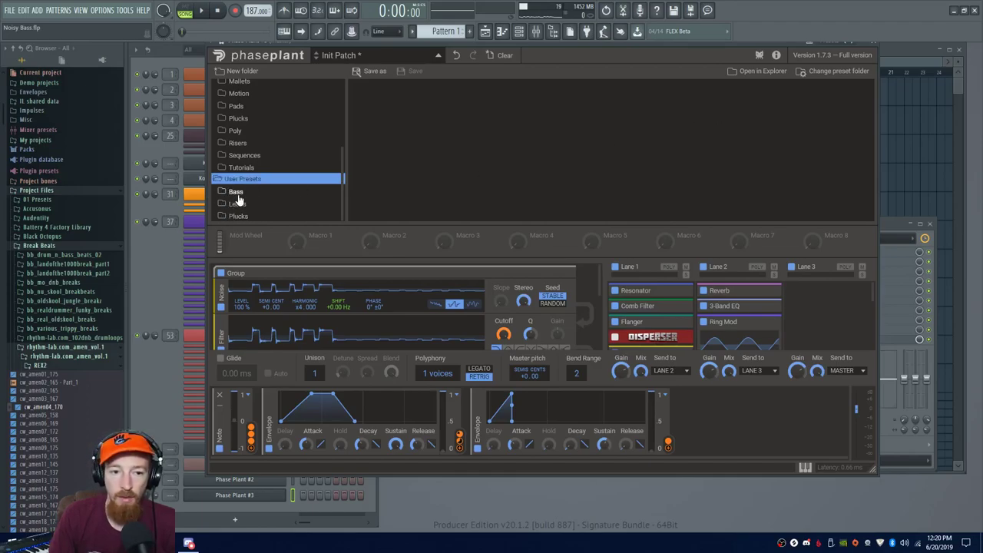
left_click(292, 143)
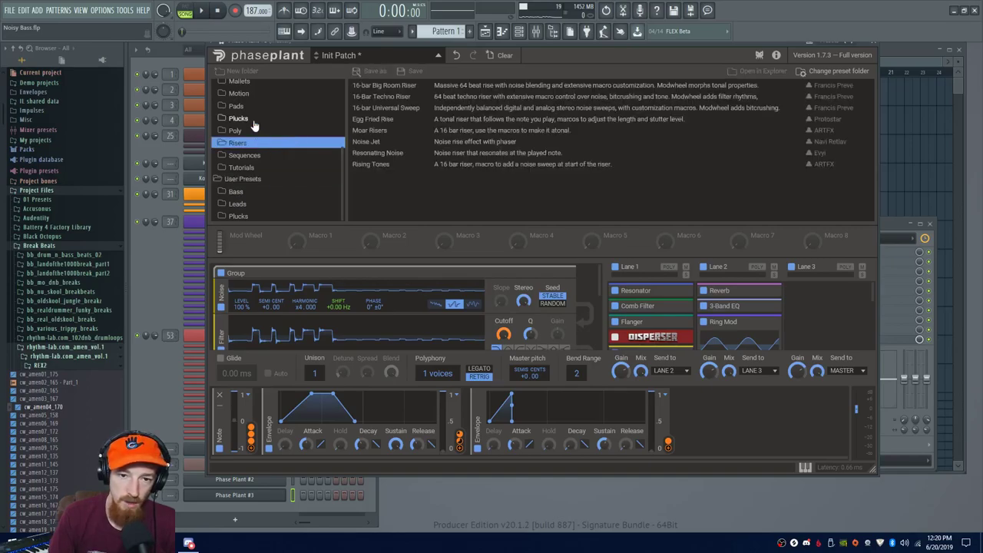
left_click(262, 118)
left_click(298, 104)
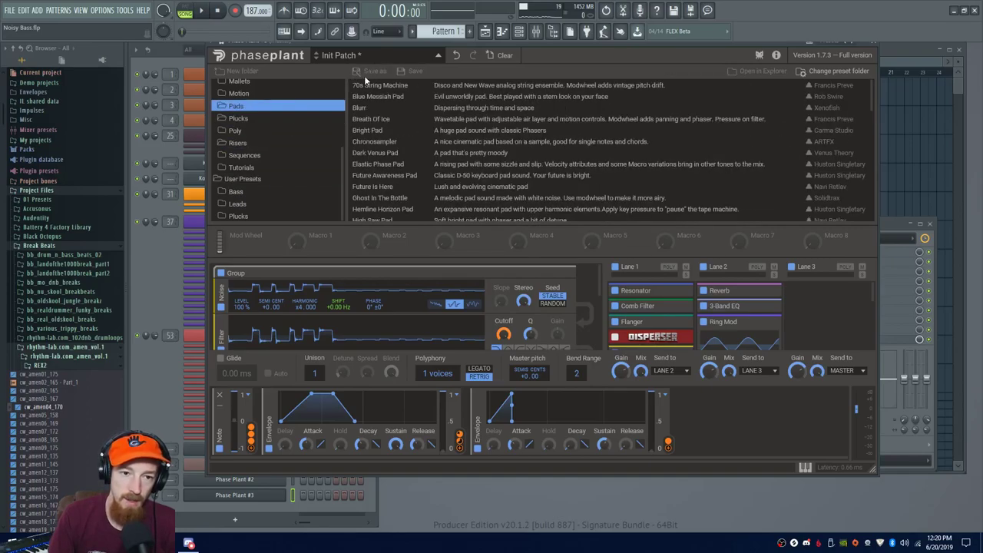
Select the User Presets folder in the preset browser and save the project
left_click(257, 181)
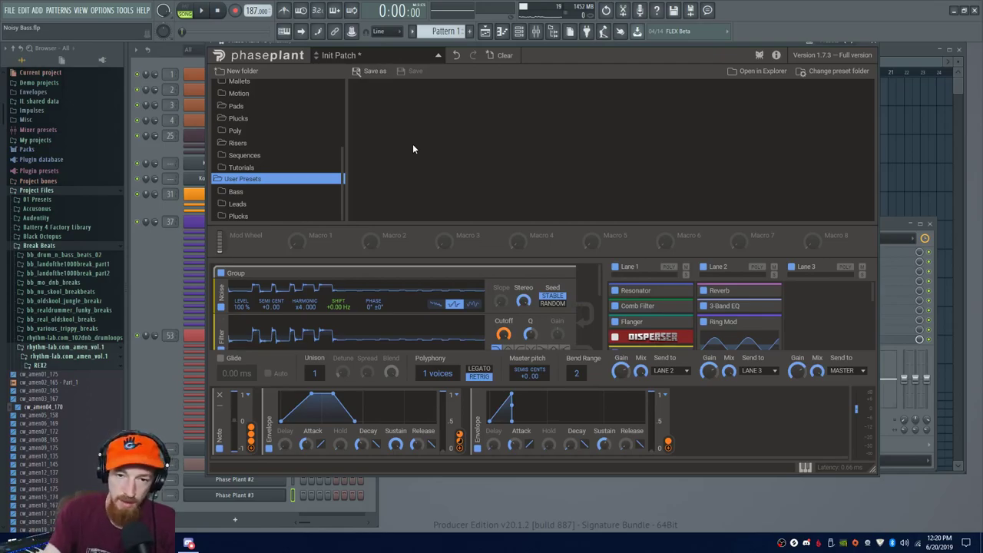
key("ctrl+s")
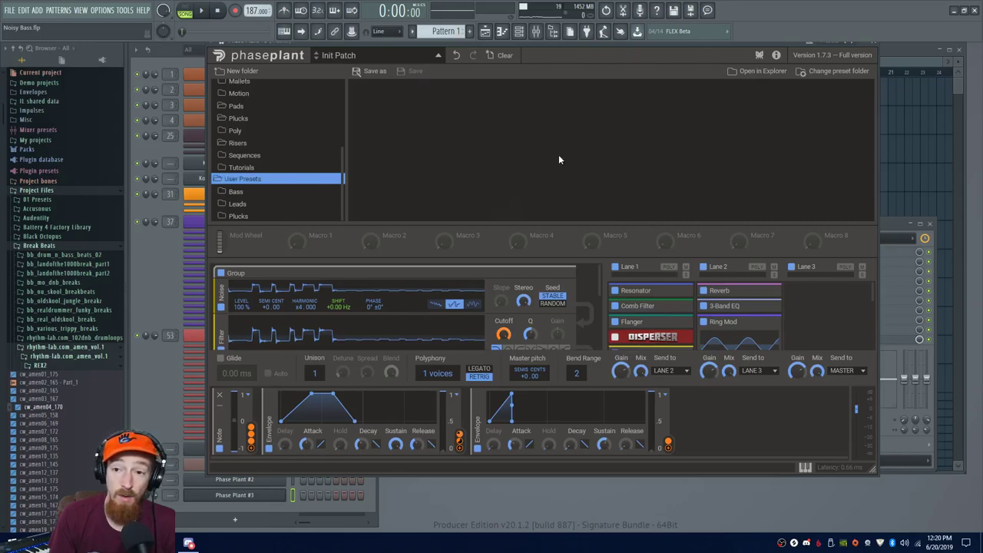
View the User Presets folder in File Explorer and the dialog for changing the preset folder, closing both without changes
left_click(776, 74)
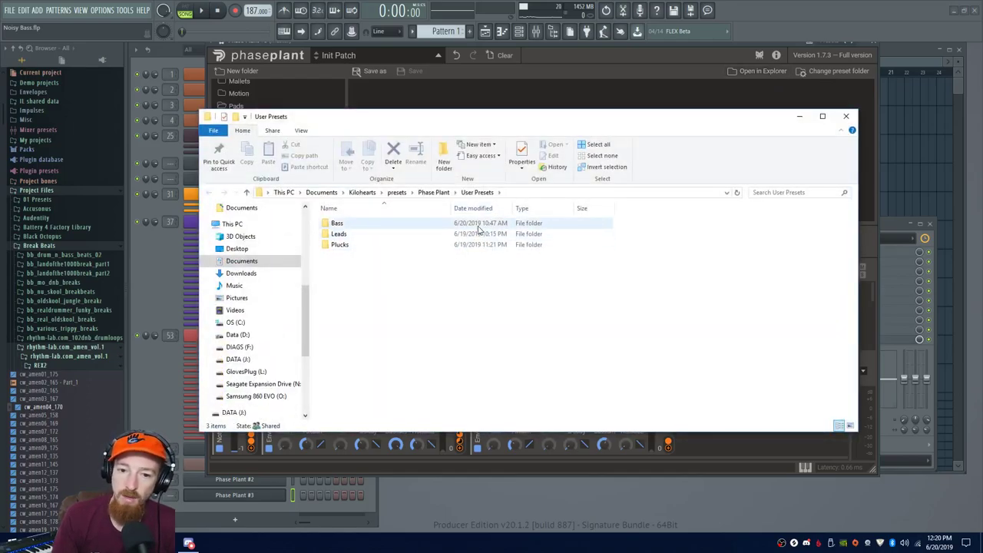
left_click(849, 117)
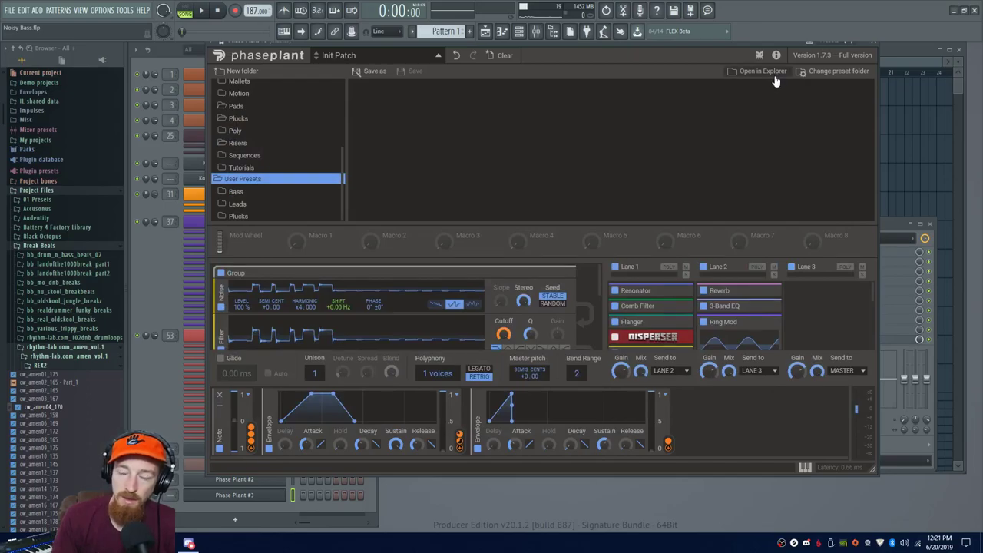
left_click(843, 81)
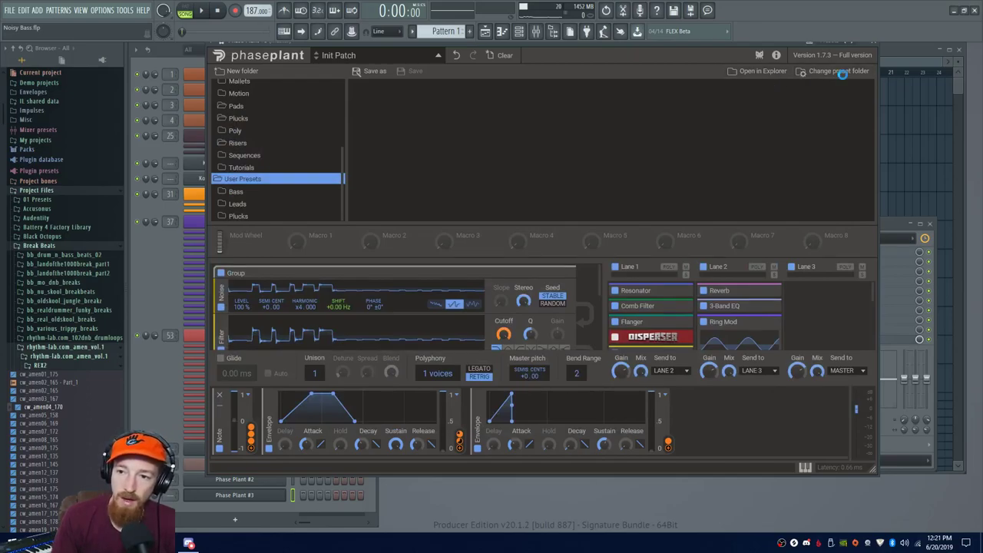
left_click(724, 400)
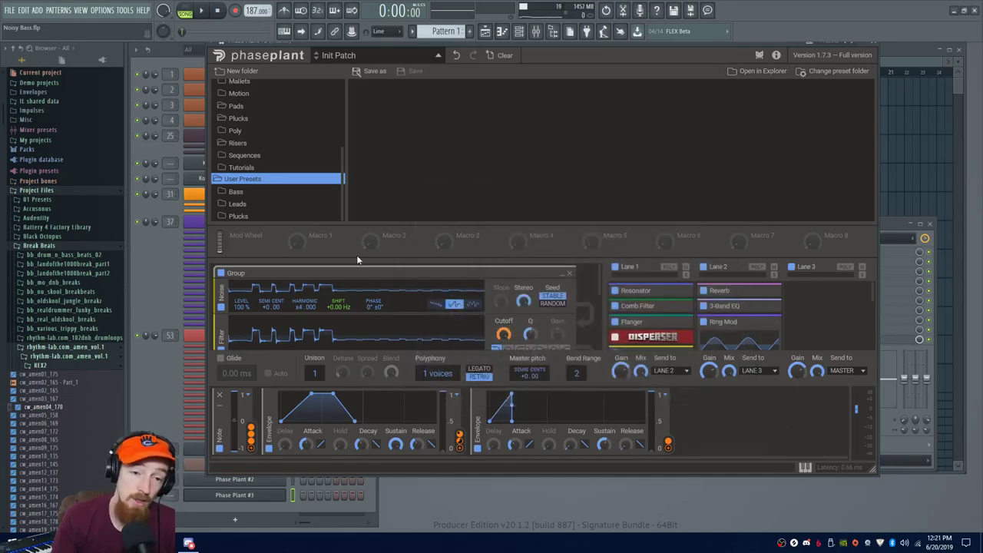
Start saving the patch as a new preset in the Plucks user folder and clear its name
left_click(255, 219)
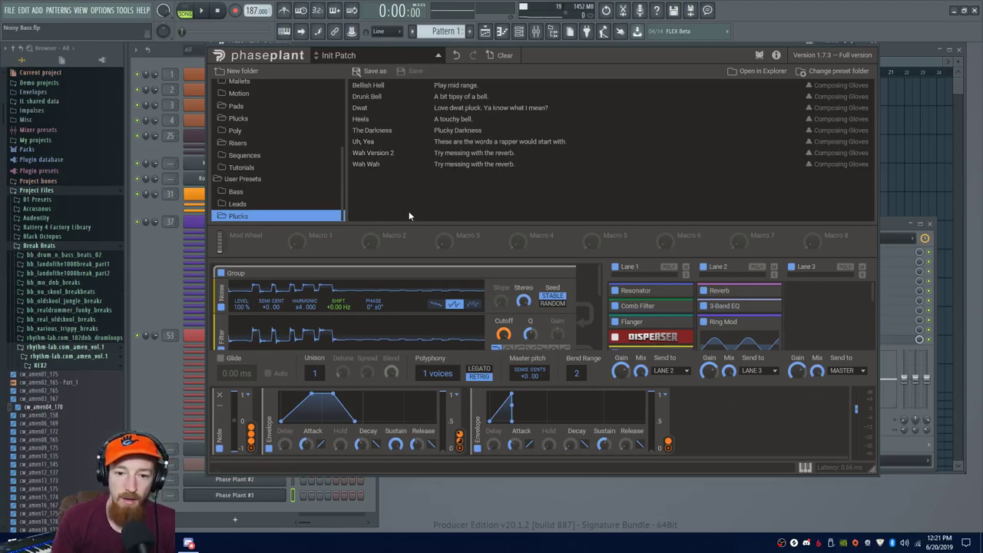
left_click(377, 70)
key("BackSpace")
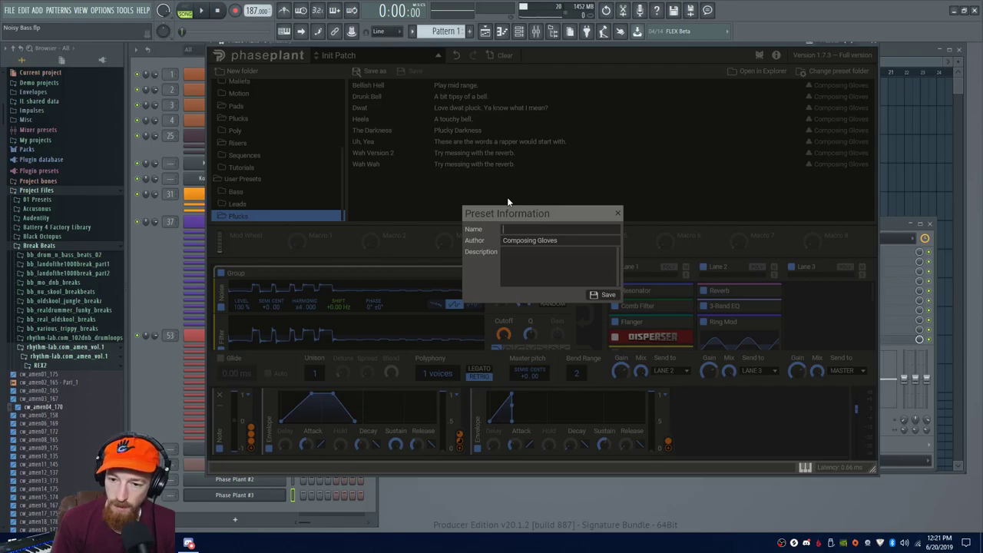
type("Bit")
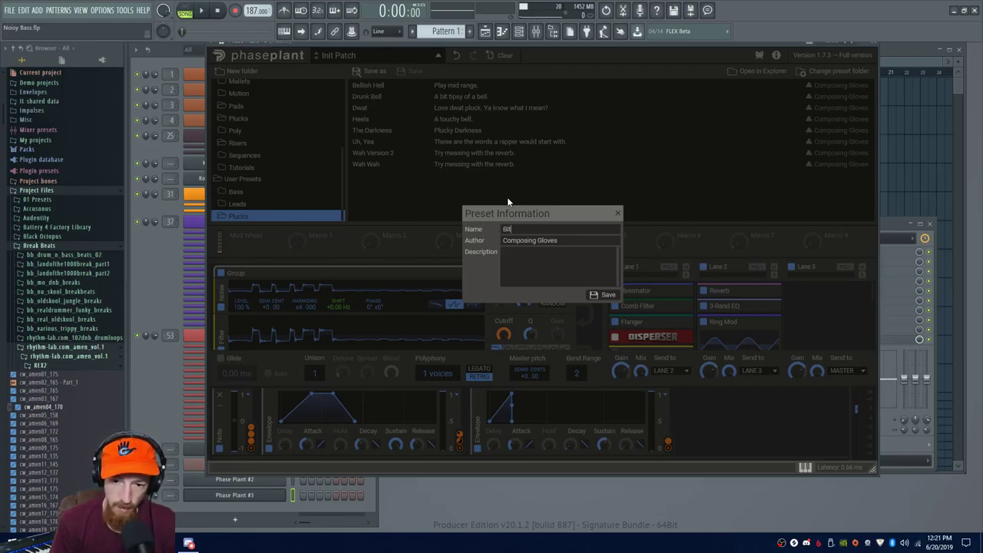
key("BackSpace")
key("BackSpace")
key("BackSpace")
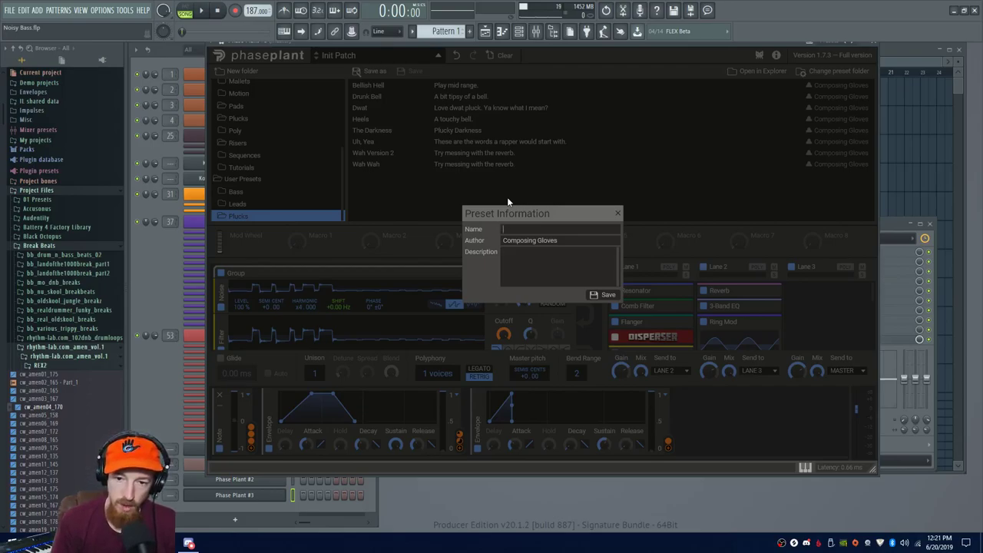
key("BackSpace")
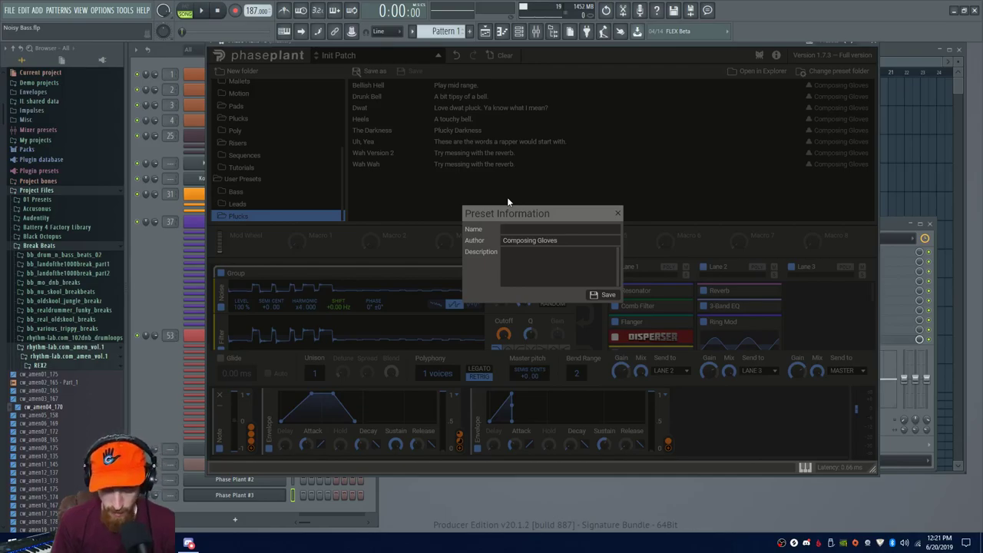
Name the new preset "Crushy Yawh"
type("C")
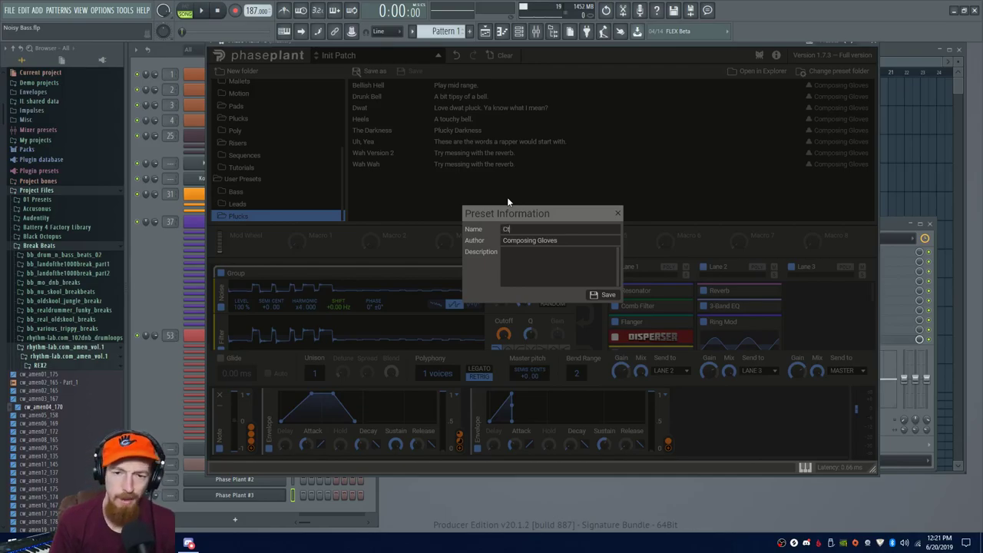
type("ru")
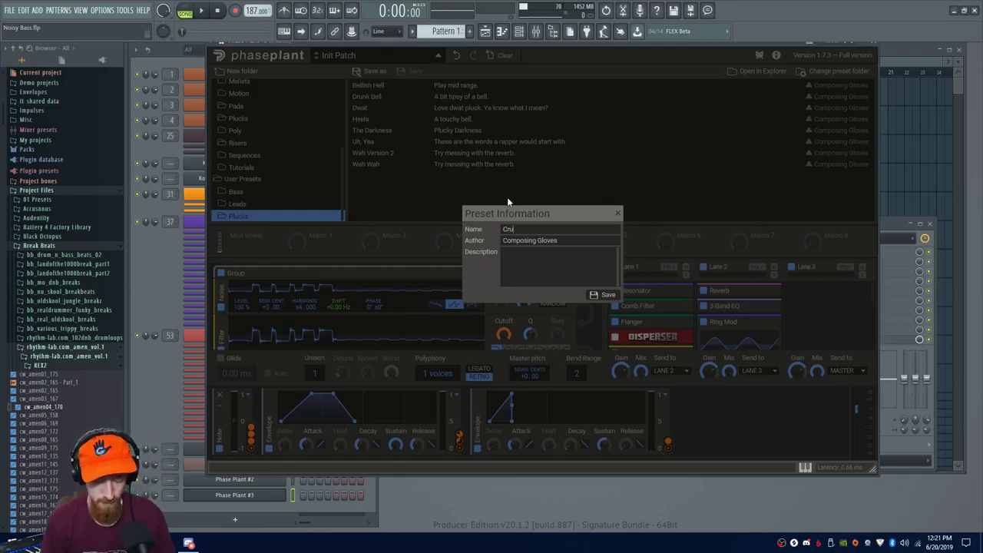
type("shy")
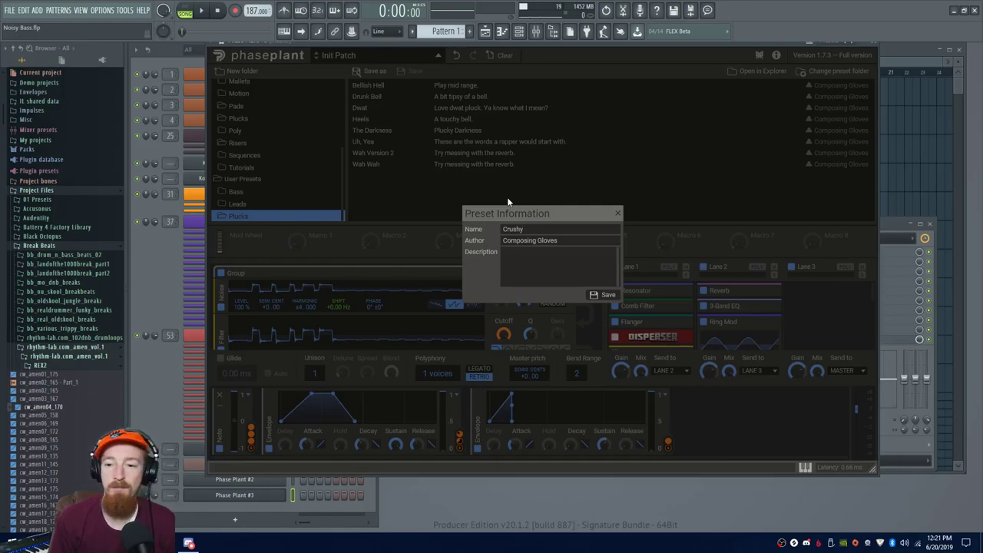
type(" Ya")
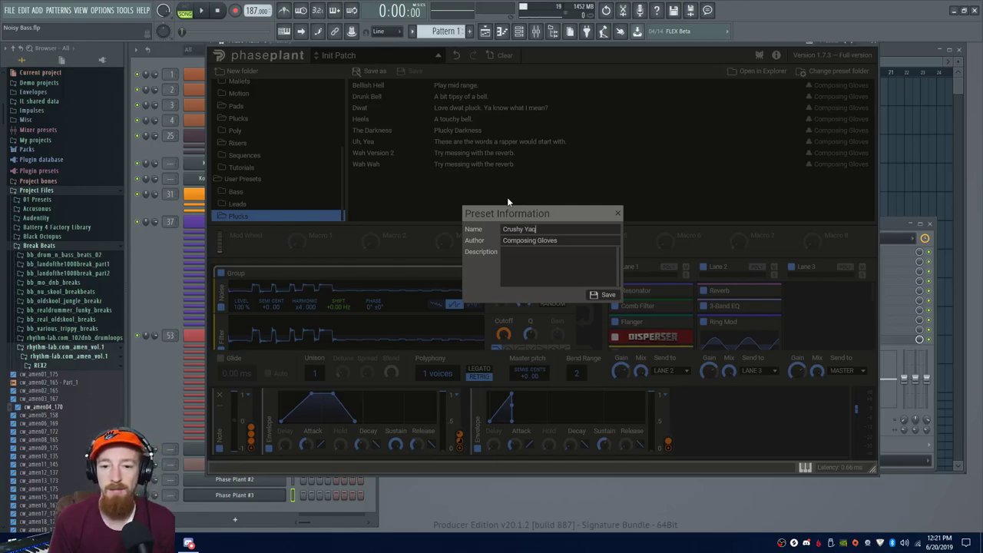
type("wh")
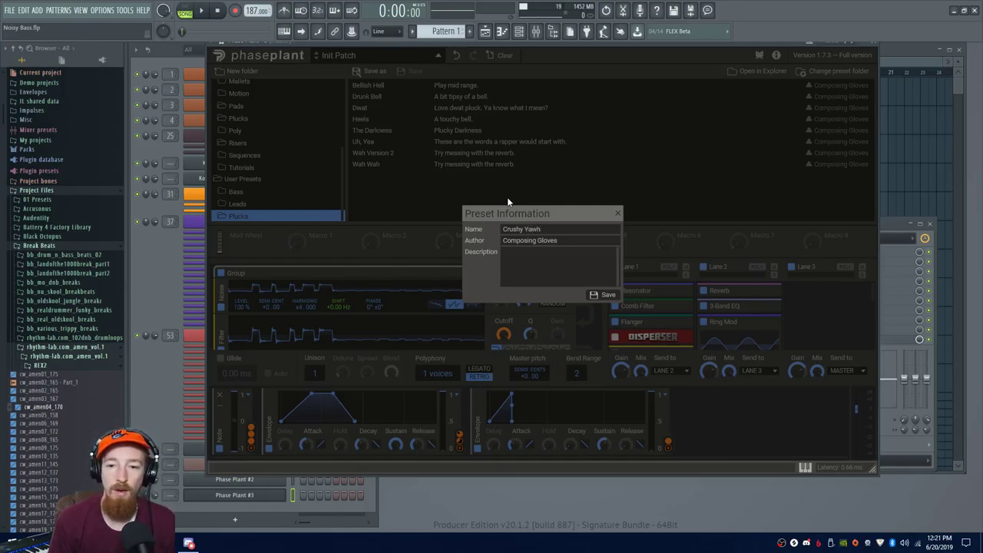
Describe the preset as "Play high notes.", save it and close the preset browser
left_click(521, 258)
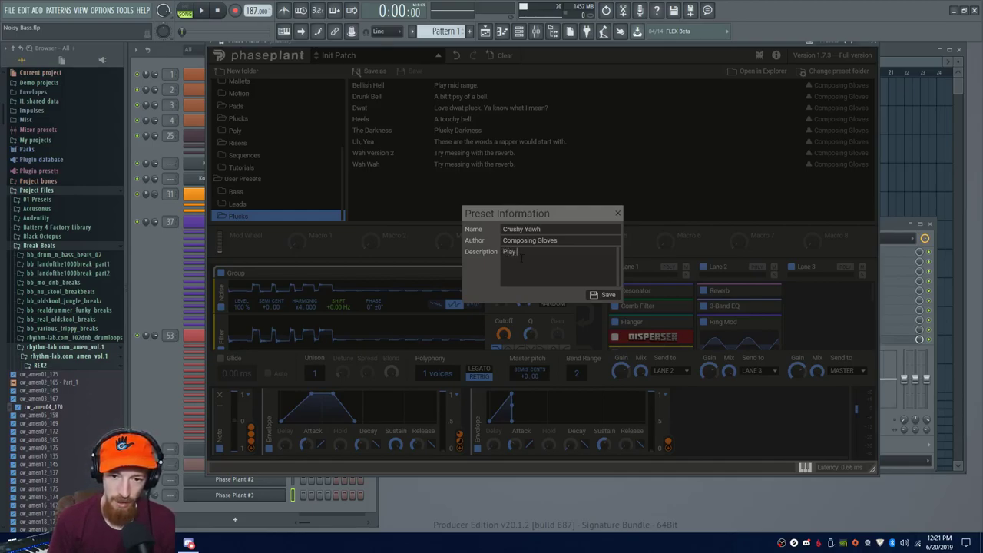
type("Play hig")
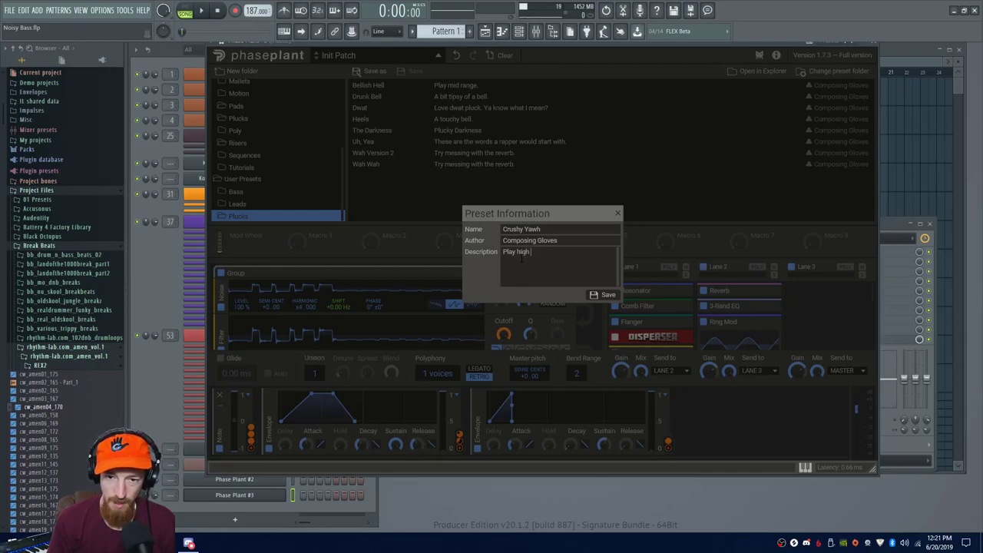
type("h")
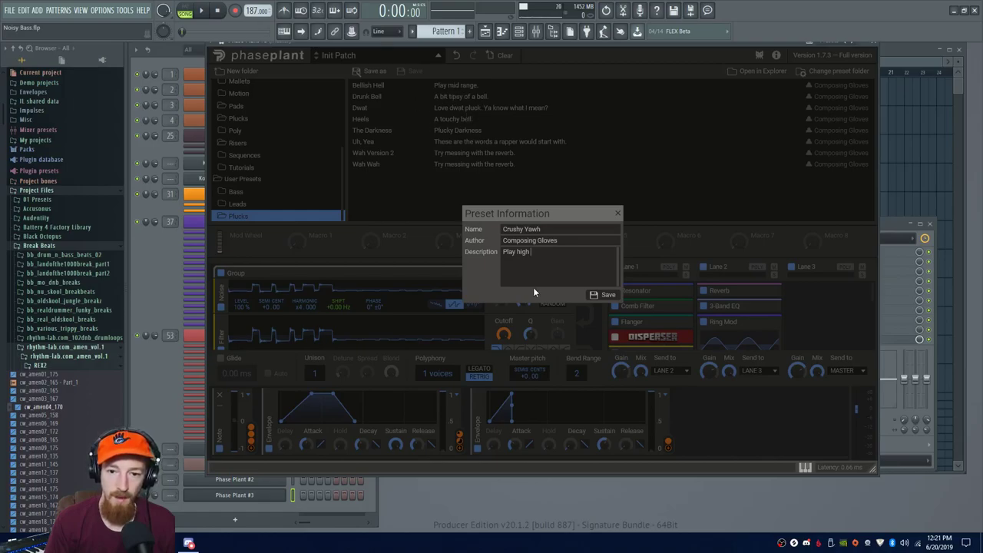
type("notes")
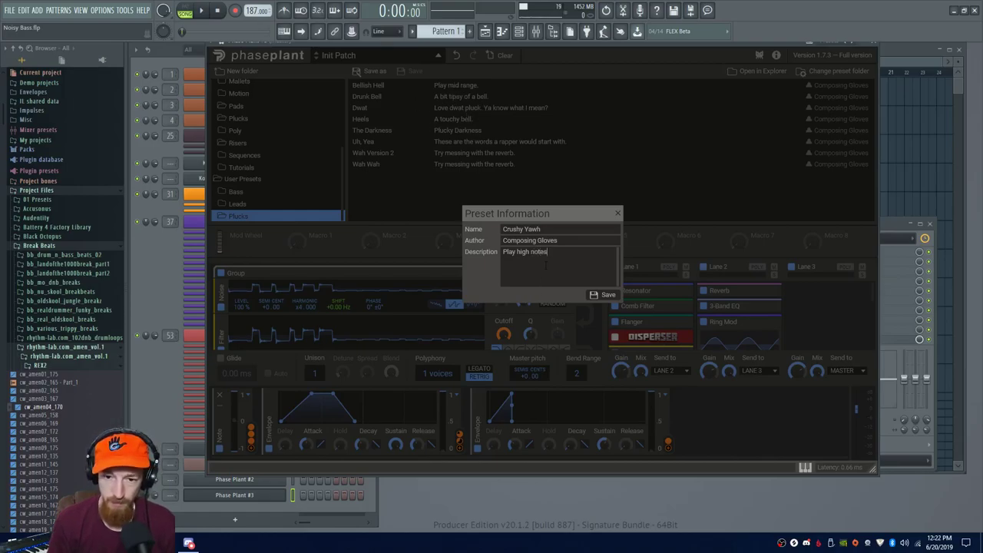
type(".")
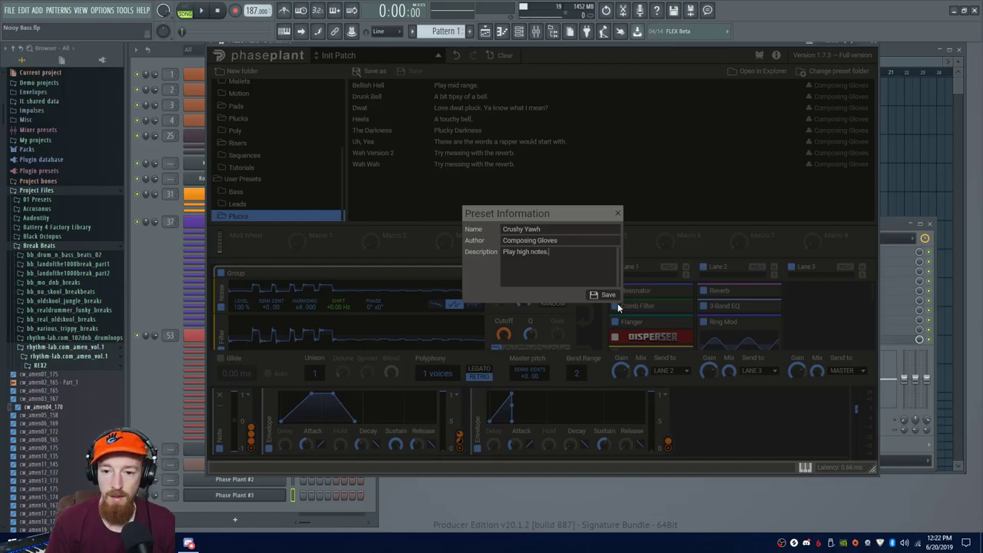
left_click(610, 295)
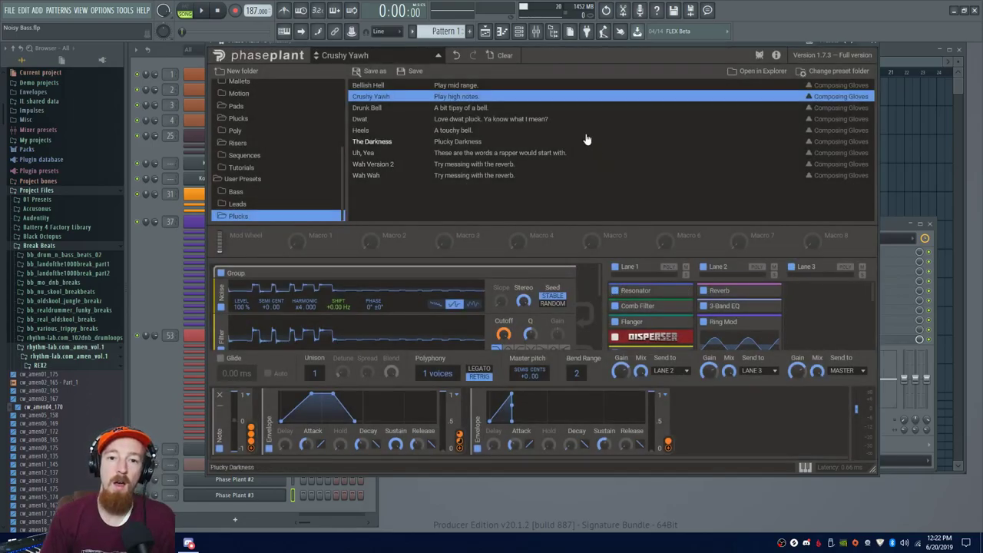
left_click(374, 57)
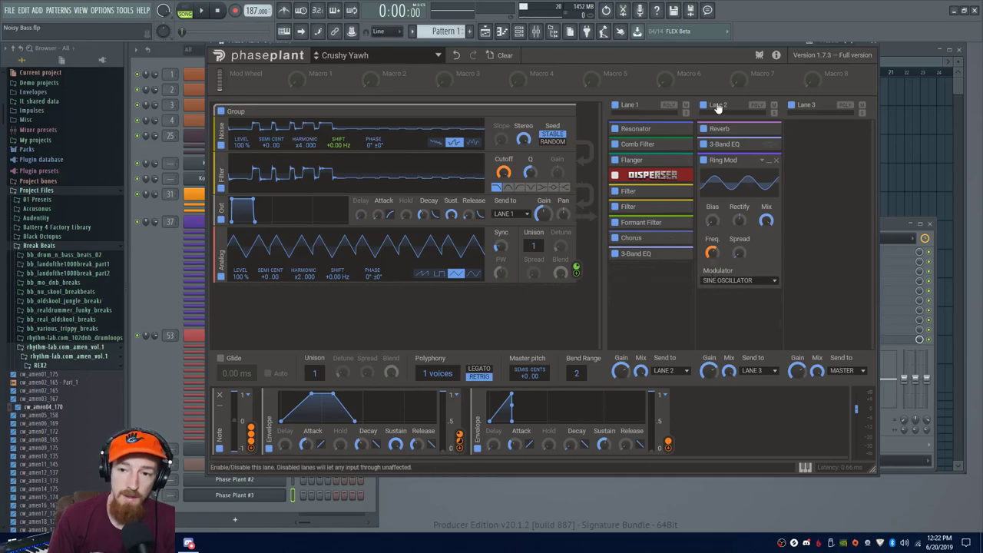
left_click(652, 269)
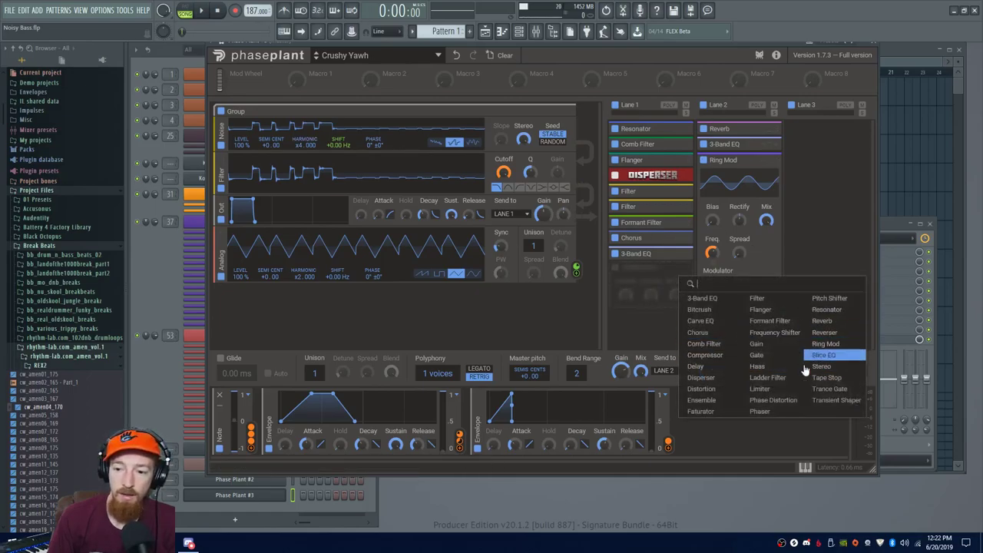
left_click(647, 310)
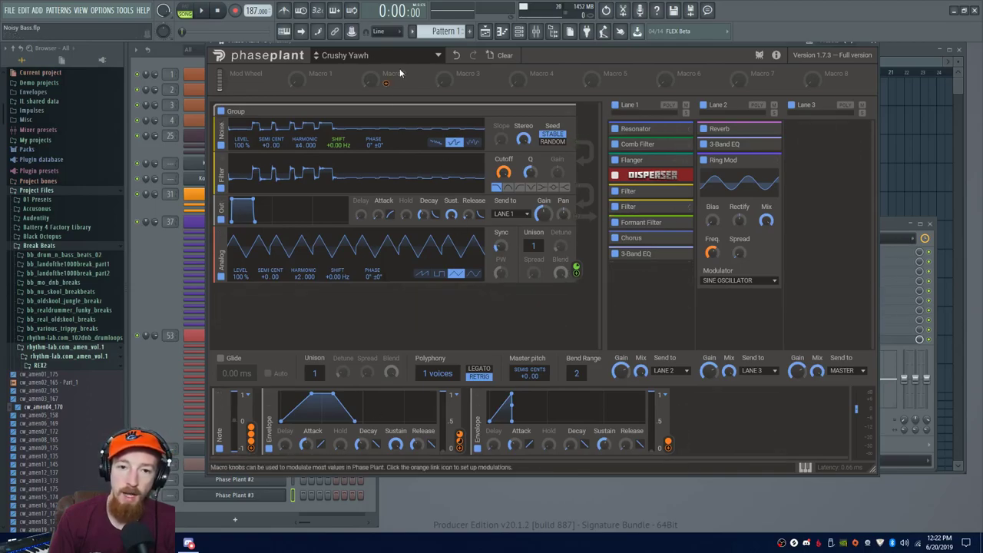
left_click_drag(453, 44, 433, 53)
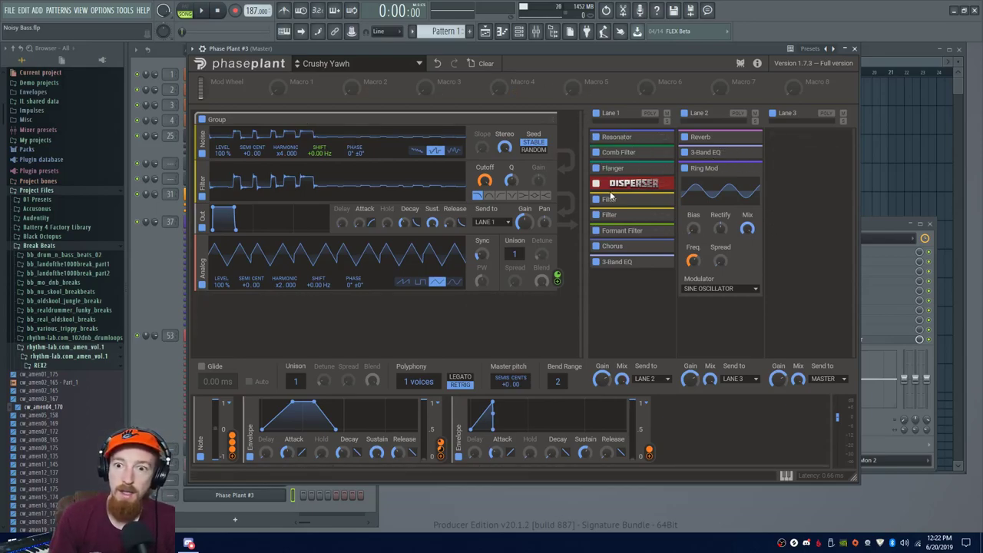
left_click(881, 225)
left_click(551, 52)
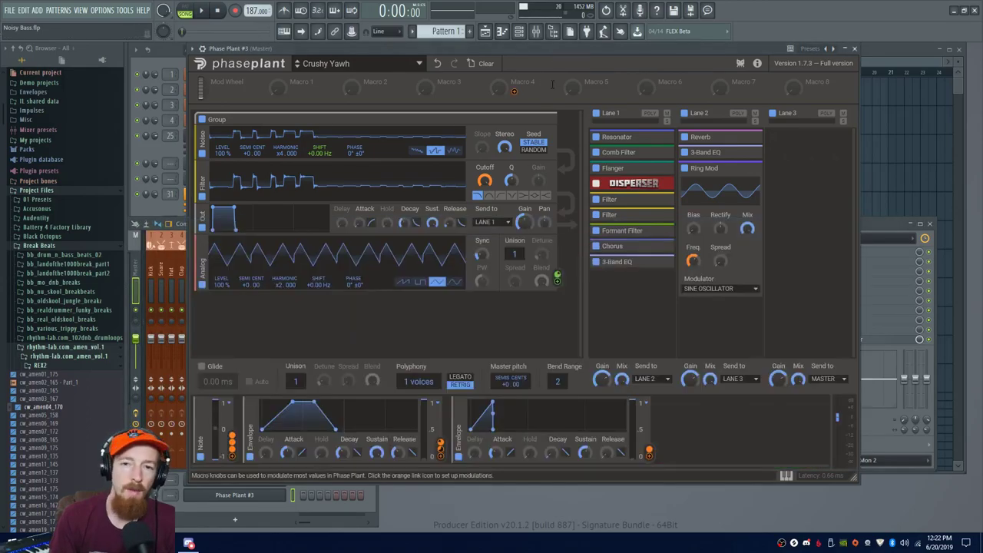